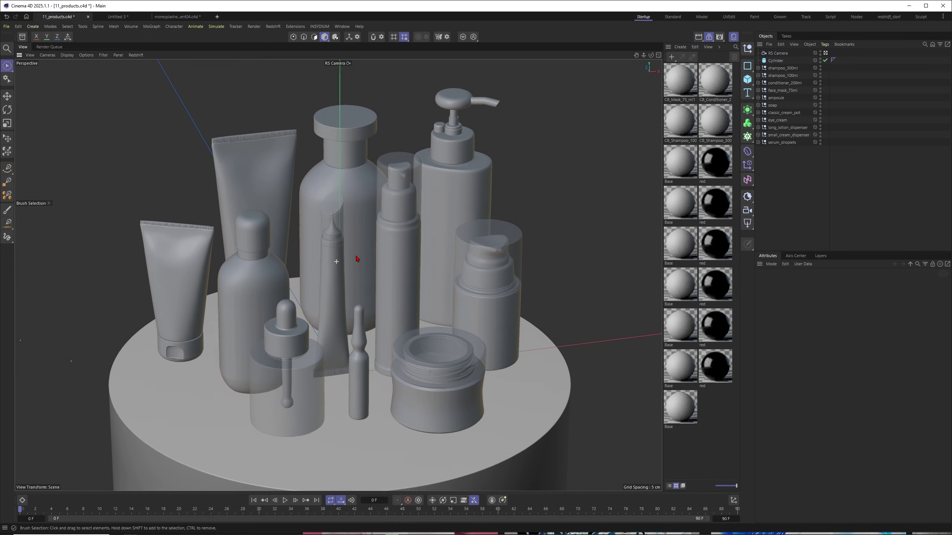
Step: Select the long_lotion_dispenser null in the 11_products scene and copy it
{"action": "left_click", "coordinate": [413, 256]}
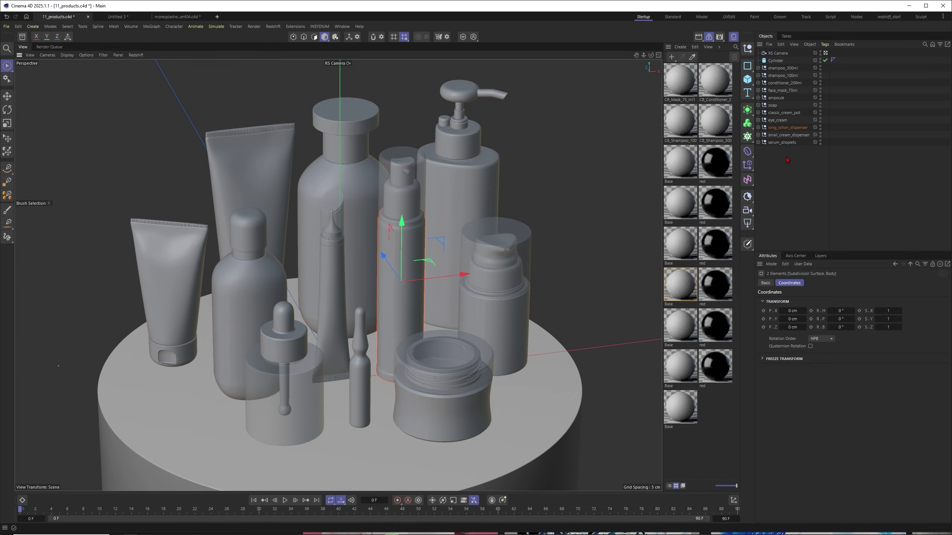
{"action": "left_click", "coordinate": [779, 45]}
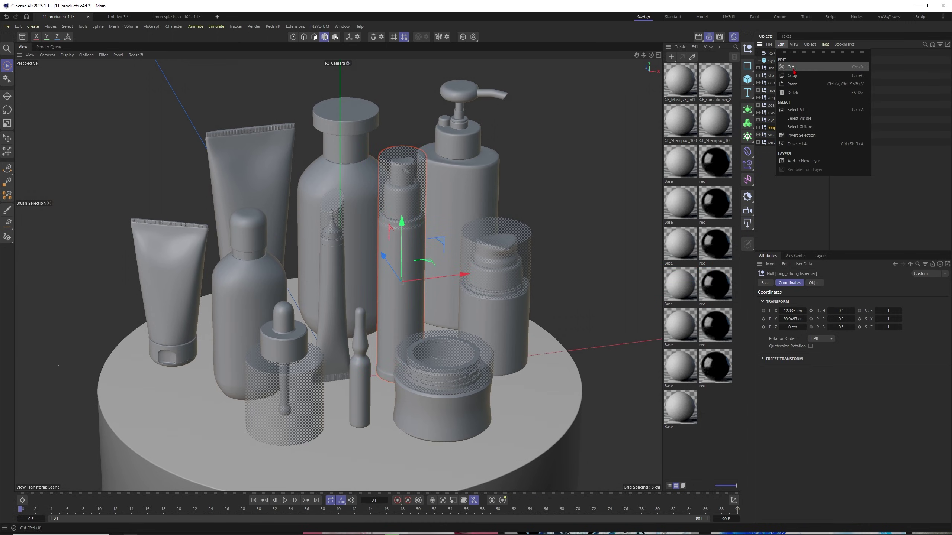
{"action": "left_click", "coordinate": [794, 78]}
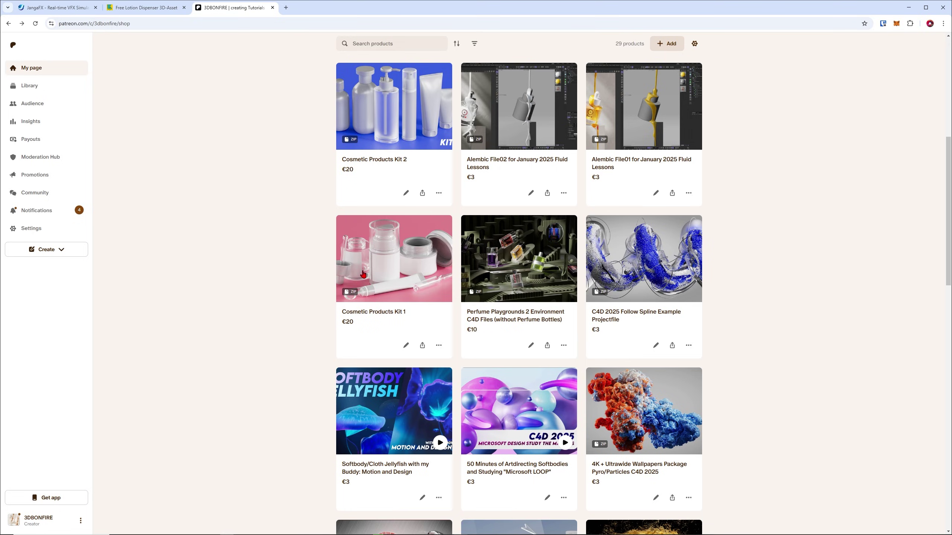
Step: Switch to the browser and look at Cosmetic Products Kit 1 and Kit 2 in the Patreon shop
{"action": "left_click", "coordinate": [393, 273]}
{"action": "key", "text": "alt+Left"}
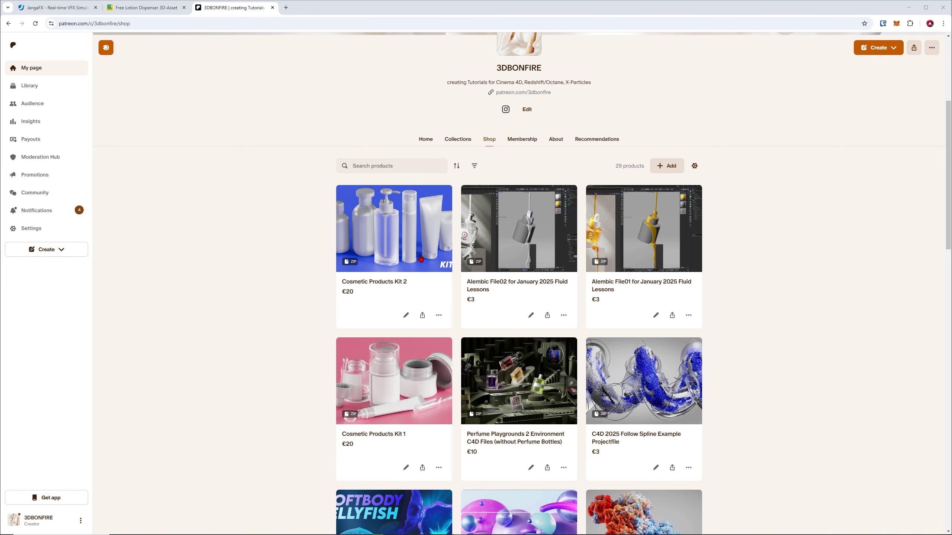
{"action": "left_click", "coordinate": [410, 269]}
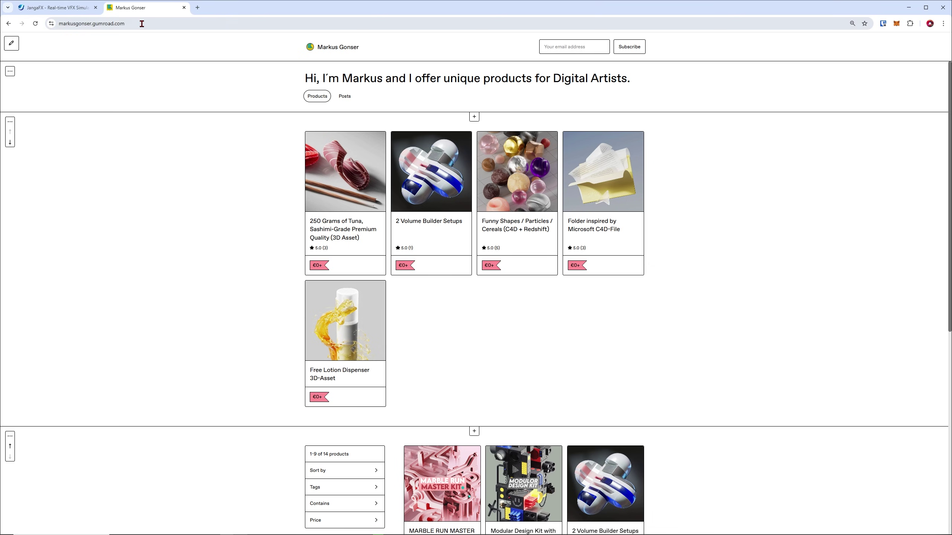
Step: Open the Free Lotion Dispenser 3D-Asset product page in the Gumroad store
{"action": "left_click", "coordinate": [64, 24]}
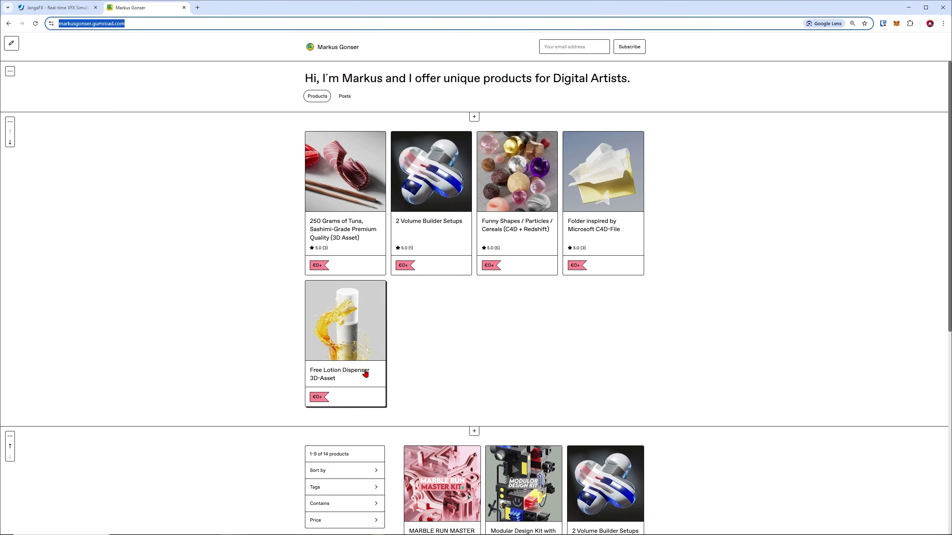
{"action": "left_click", "coordinate": [358, 346]}
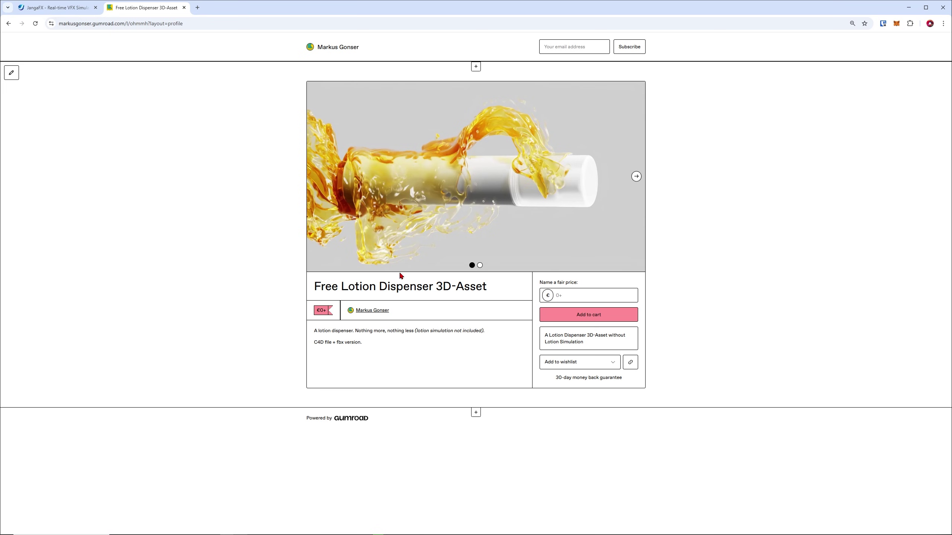
{"action": "left_click", "coordinate": [552, 309]}
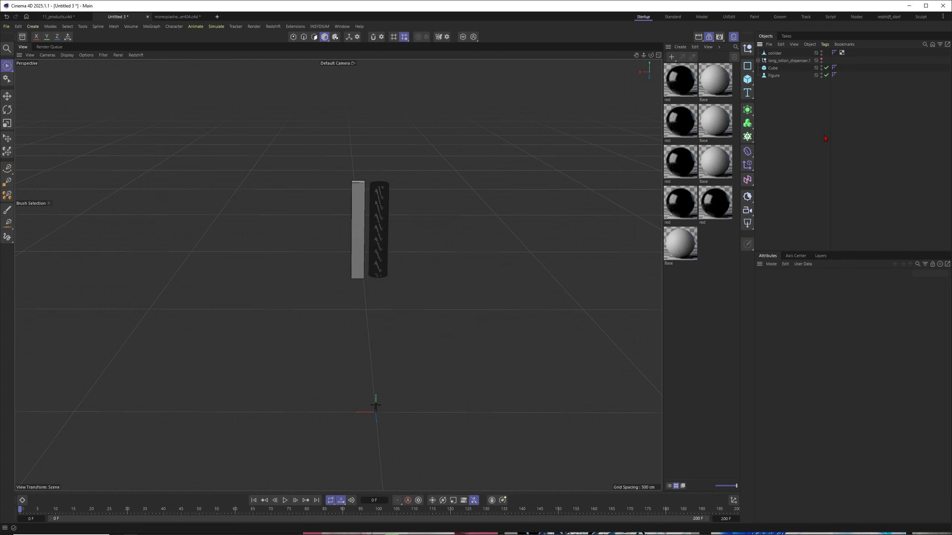
Step: Switch to Cinema 4D, paste the copied lotion dispenser into the Untitled 3 scene and compare its size with the figure
{"action": "right_click", "coordinate": [825, 139]}
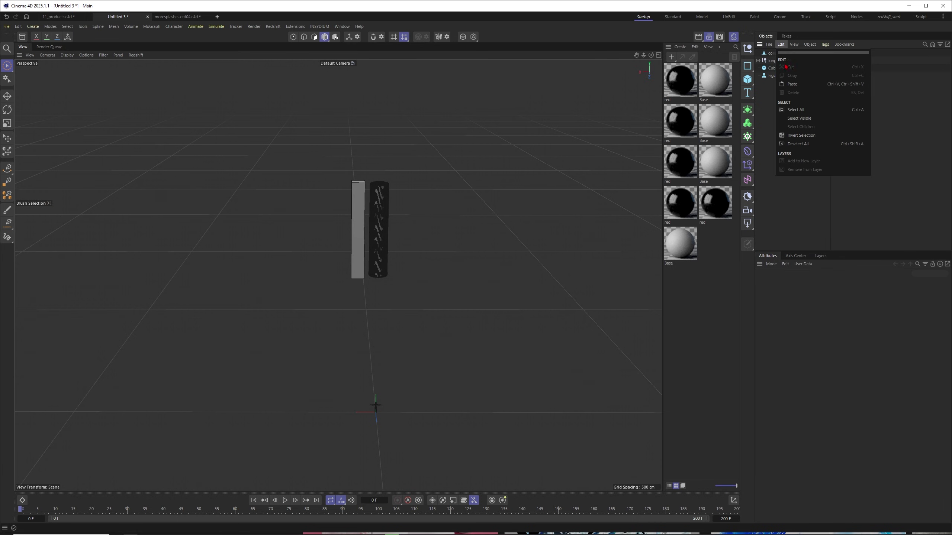
{"action": "left_click", "coordinate": [806, 86]}
{"action": "middle_click_drag", "start_coordinate": [383, 406], "coordinate": [399, 344], "text": "alt"}
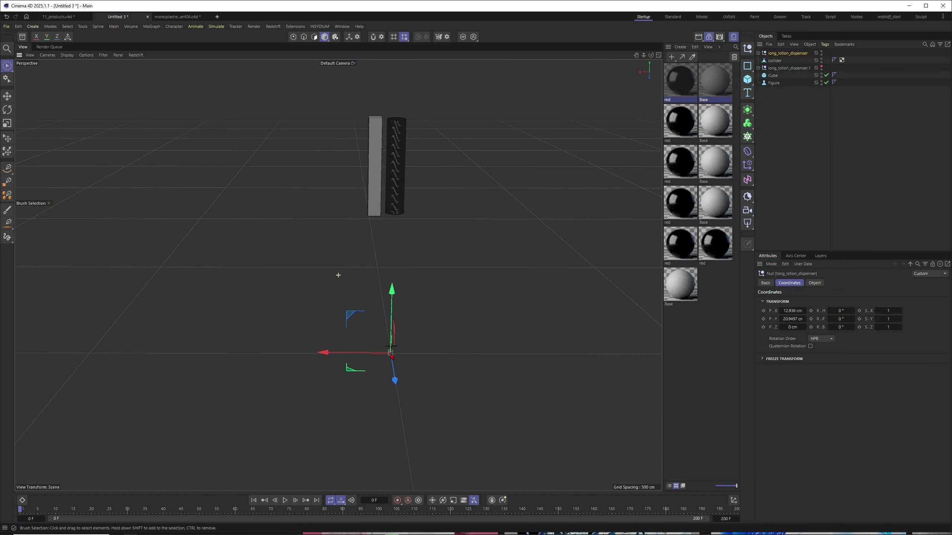
{"action": "right_click_drag", "start_coordinate": [399, 344], "coordinate": [515, 291], "text": "alt"}
{"action": "left_click_drag", "start_coordinate": [425, 352], "coordinate": [448, 340], "text": "alt"}
{"action": "scroll", "coordinate": [448, 340], "scroll_direction": "up", "scroll_amount": 5}
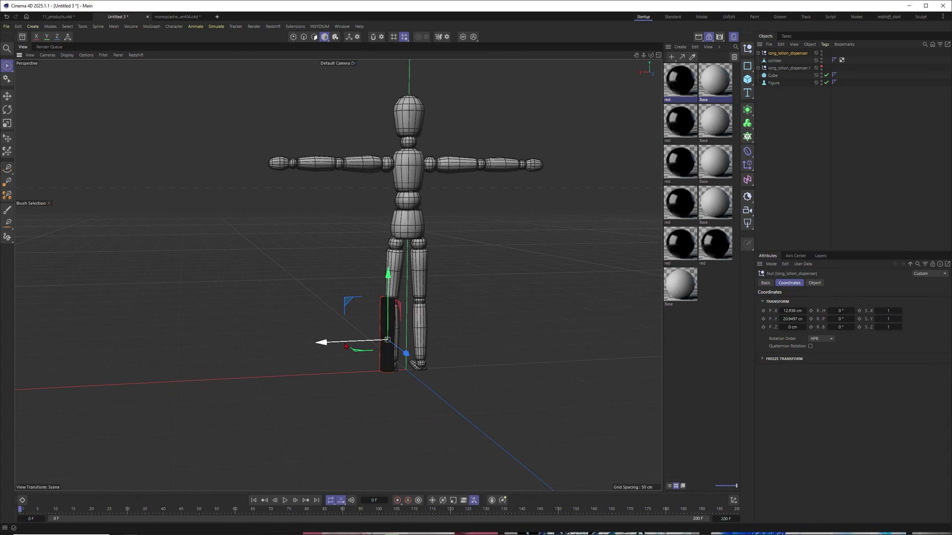
{"action": "scroll", "coordinate": [345, 346], "scroll_direction": "up", "scroll_amount": 8}
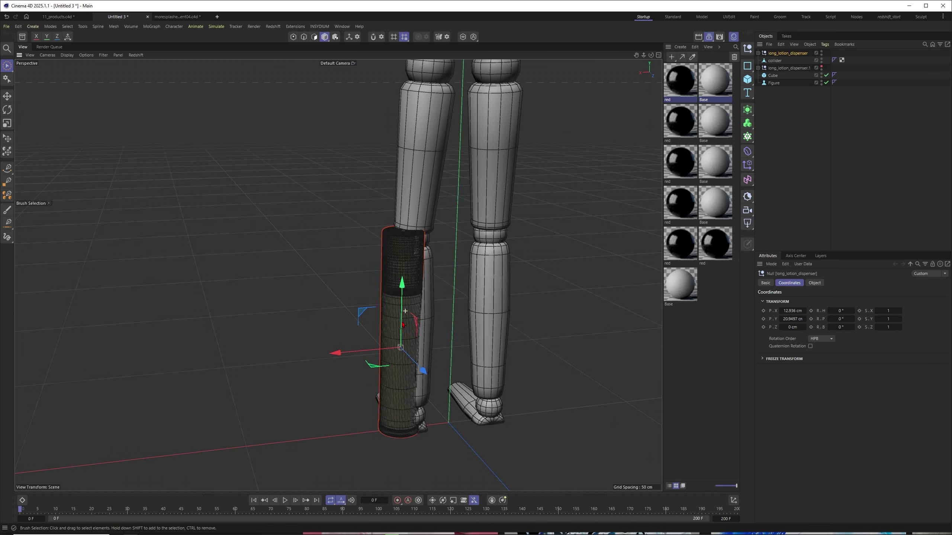
{"action": "scroll", "coordinate": [405, 311], "scroll_direction": "down", "scroll_amount": 8}
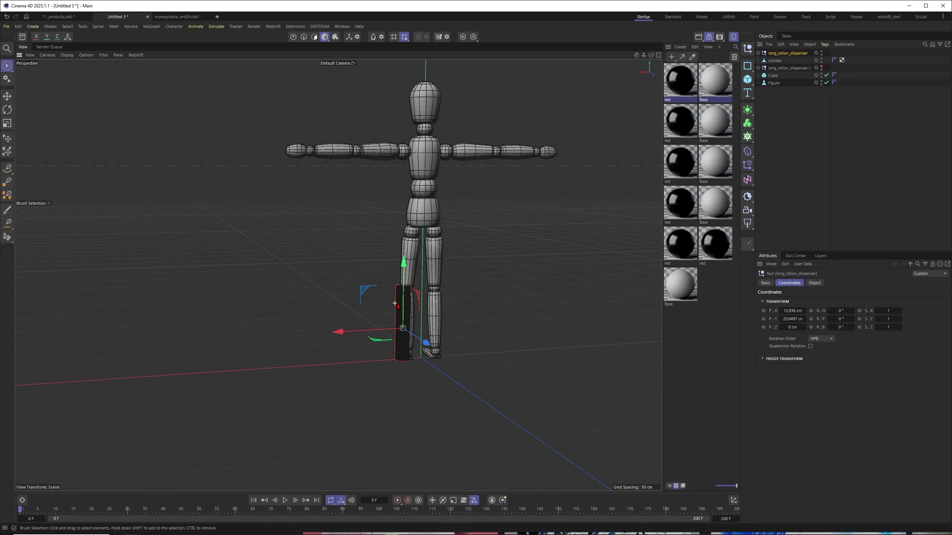
{"action": "scroll", "coordinate": [394, 303], "scroll_direction": "up", "scroll_amount": 3}
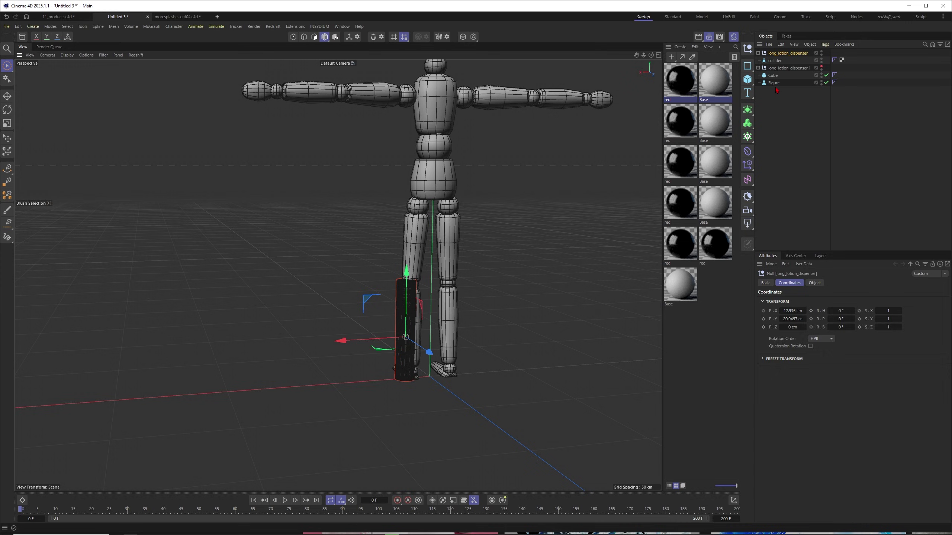
Step: Check the figure's height and compare the small pasted dispenser with the oversized objects in the background
{"action": "left_click", "coordinate": [774, 83]}
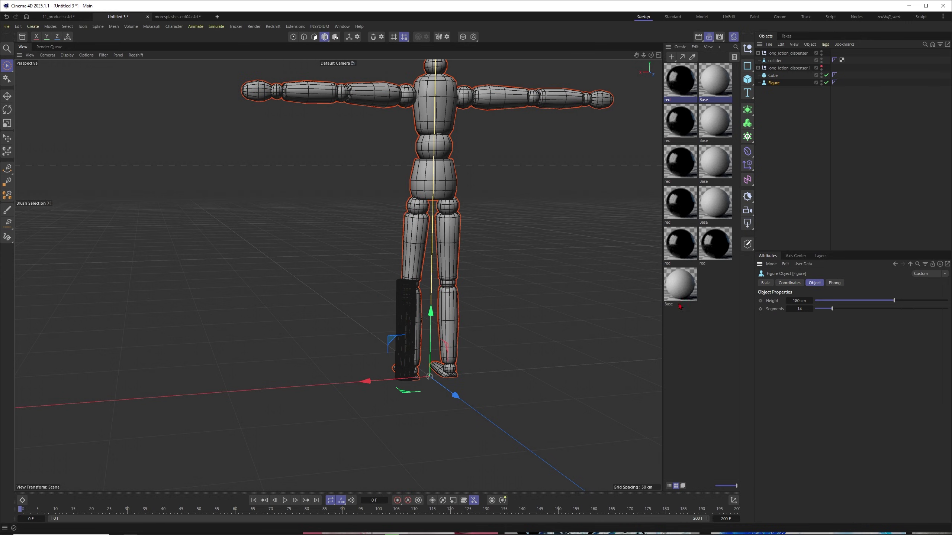
{"action": "scroll", "coordinate": [424, 111], "scroll_direction": "down", "scroll_amount": 5}
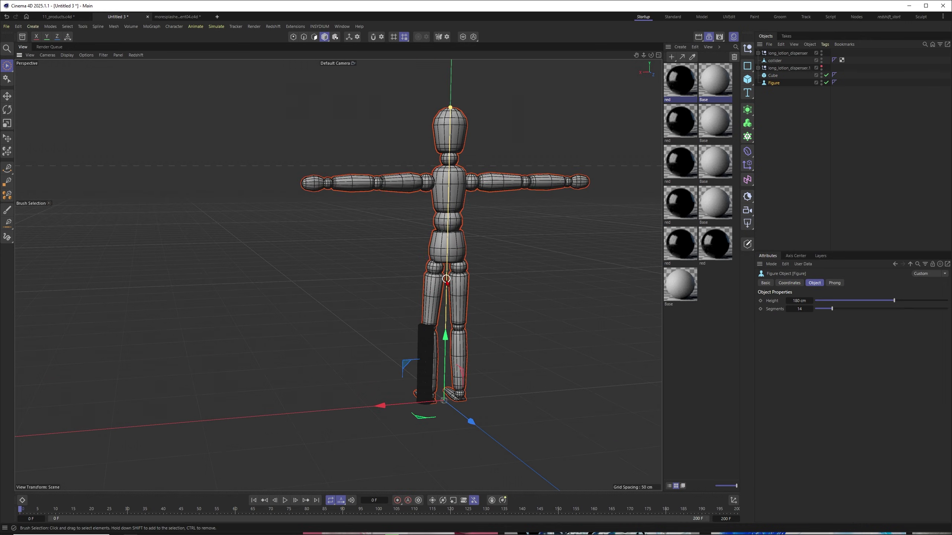
{"action": "right_click_drag", "start_coordinate": [439, 292], "coordinate": [248, 397], "text": "alt"}
{"action": "left_click", "coordinate": [427, 325]}
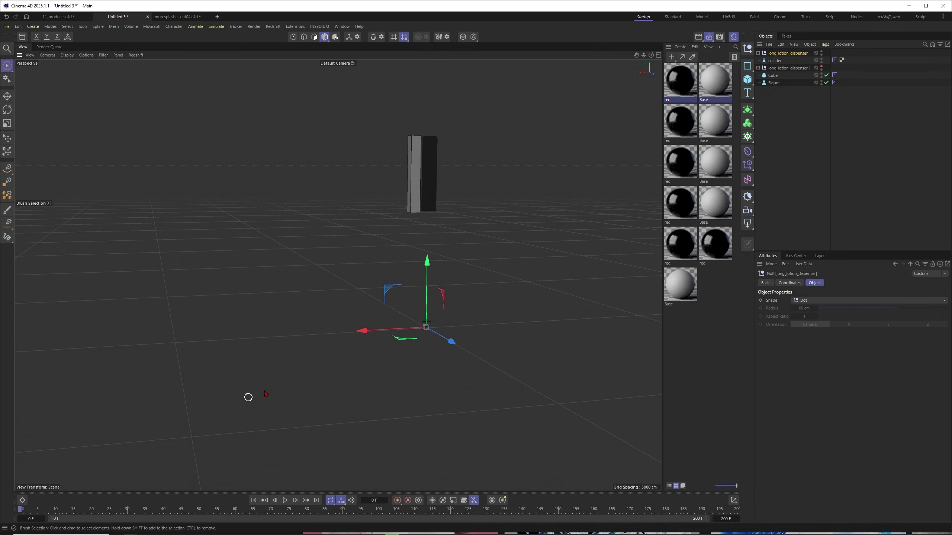
{"action": "middle_click_drag", "start_coordinate": [412, 319], "coordinate": [409, 341], "text": "alt"}
Step: Shade the viewport without wireframe lines and try enlarging the pasted dispenser with the Scale tool
{"action": "key", "text": "n"}
{"action": "key", "text": "a"}
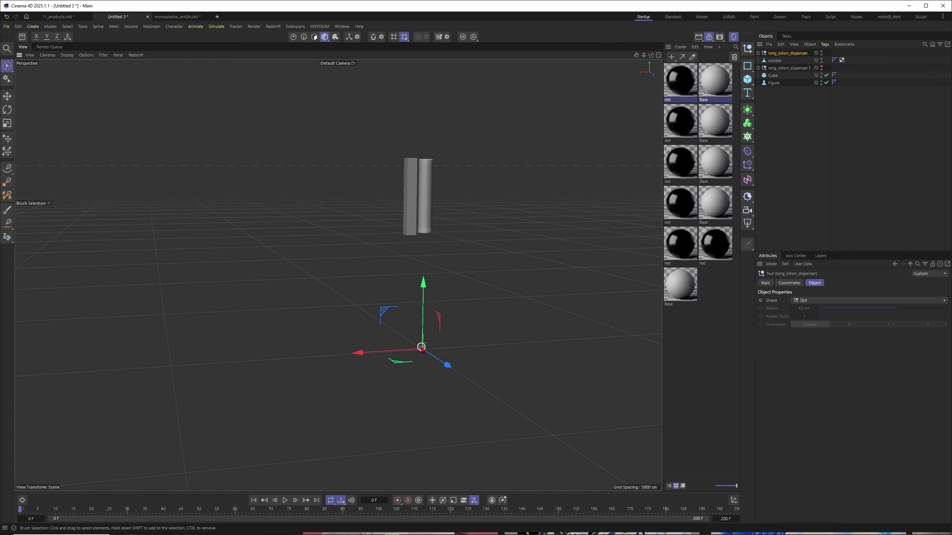
{"action": "left_click_drag", "start_coordinate": [421, 347], "coordinate": [410, 356], "text": "alt"}
{"action": "key", "text": "t"}
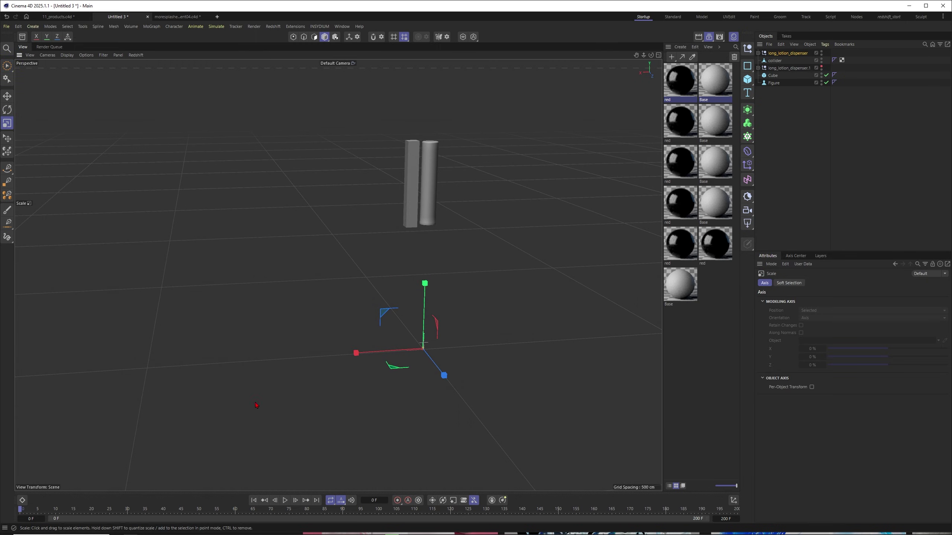
{"action": "left_click_drag", "start_coordinate": [232, 377], "coordinate": [296, 375]}
{"action": "left_click_drag", "start_coordinate": [232, 377], "coordinate": [315, 373]}
{"action": "left_click_drag", "start_coordinate": [240, 375], "coordinate": [293, 370]}
{"action": "key", "text": "space"}
Step: Shorten the cube beside the large dispenser, trying Y sizes of 500 cm and 2000 cm
{"action": "mouse_move", "coordinate": [386, 314]}
{"action": "left_mouse_down"}
{"action": "mouse_move", "coordinate": [415, 154]}
{"action": "mouse_move", "coordinate": [421, 185]}
{"action": "left_mouse_up"}
{"action": "scroll", "coordinate": [426, 165], "scroll_direction": "up", "scroll_amount": 5}
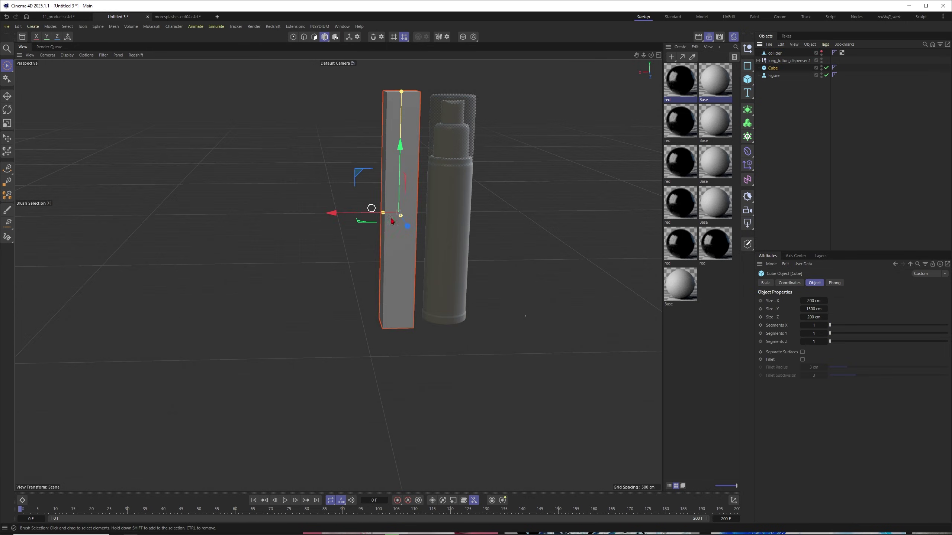
{"action": "left_click_drag", "start_coordinate": [445, 169], "coordinate": [398, 168], "text": "alt"}
{"action": "scroll", "coordinate": [398, 168], "scroll_direction": "up", "scroll_amount": 2}
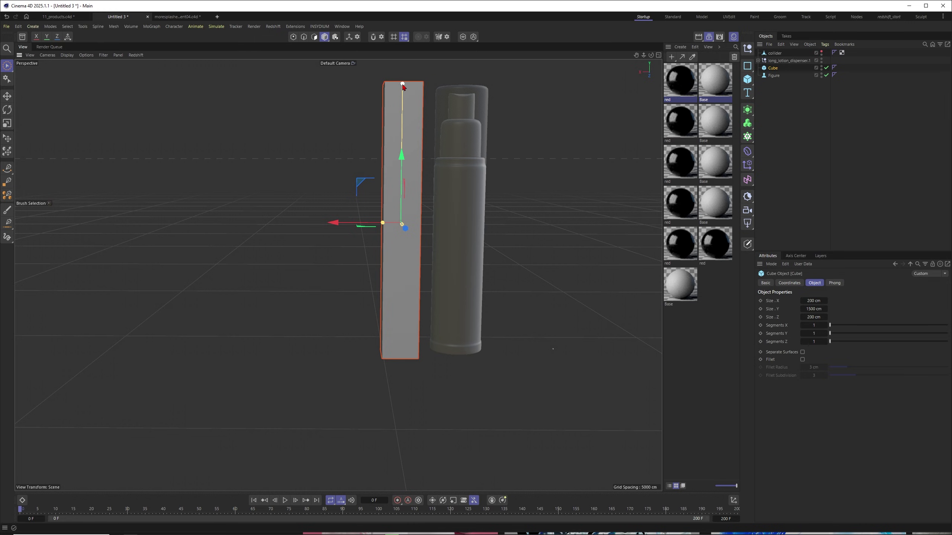
{"action": "left_click_drag", "start_coordinate": [402, 86], "coordinate": [403, 157]}
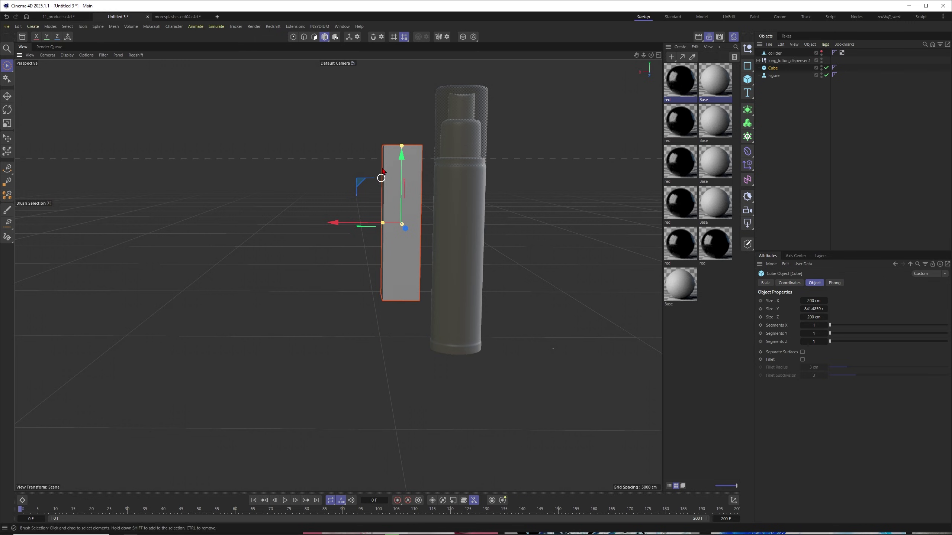
{"action": "left_click_drag", "start_coordinate": [400, 147], "coordinate": [395, 164]}
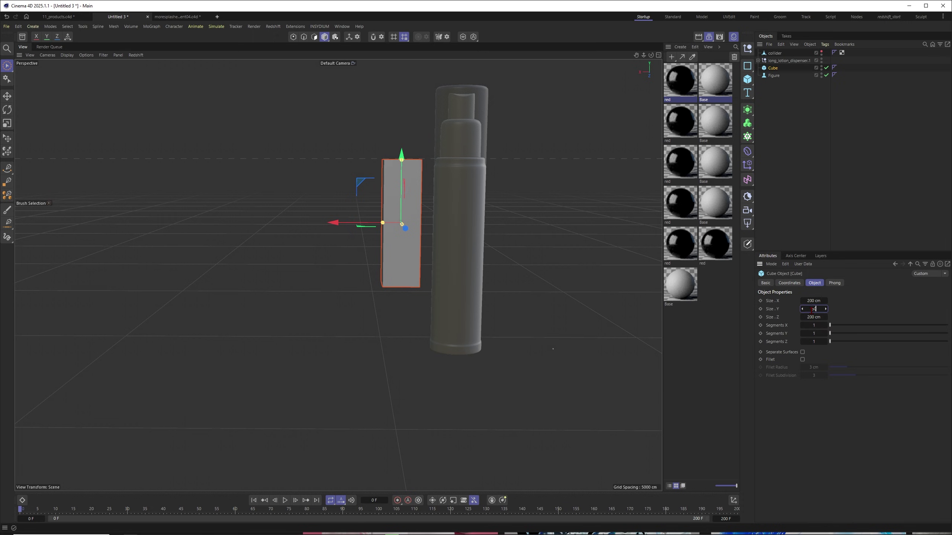
{"action": "type", "text": "00"}
{"action": "key", "text": "Return"}
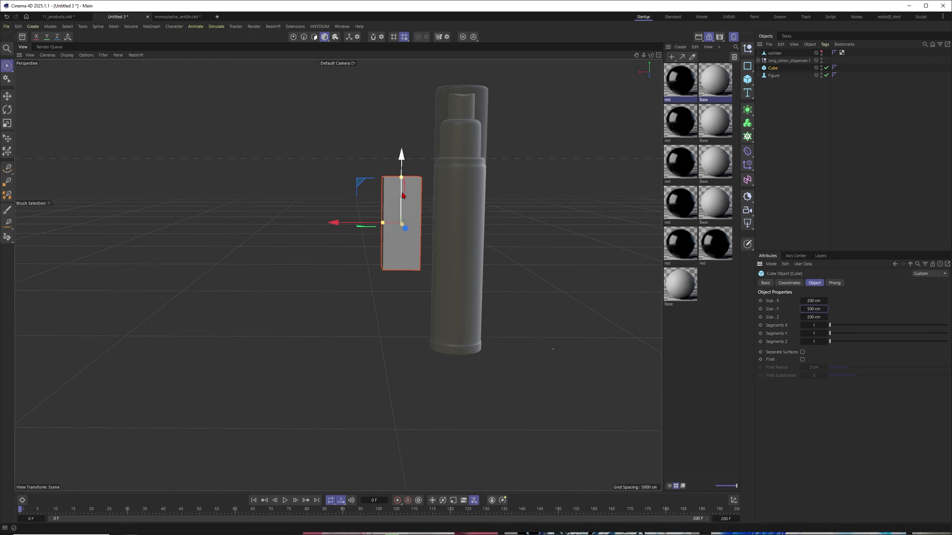
{"action": "key", "text": "Return"}
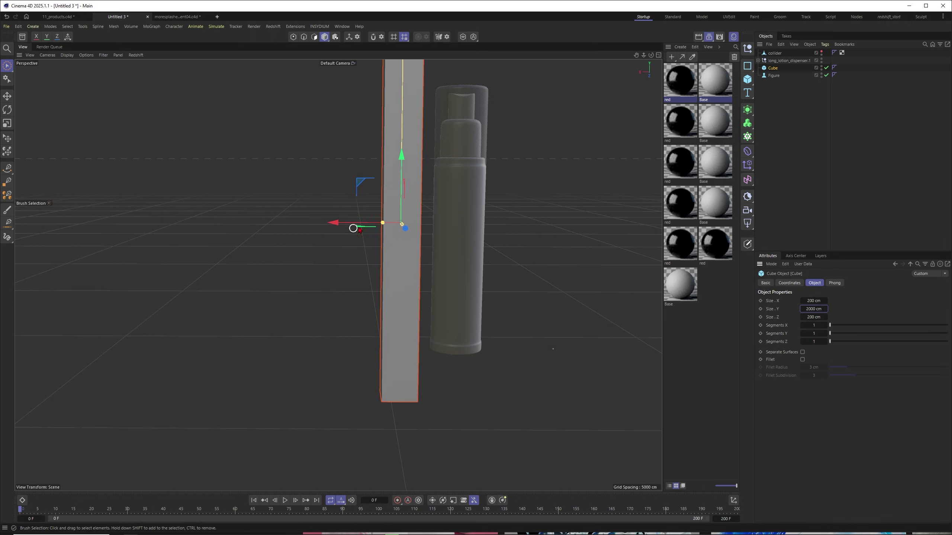
Step: Set the cube's Y size to 1500 cm, matching it to the large dispenser beside it
{"action": "scroll", "coordinate": [356, 226], "scroll_direction": "down", "scroll_amount": 4}
{"action": "middle_click_drag", "start_coordinate": [393, 185], "coordinate": [416, 269], "text": "alt"}
{"action": "type", "text": "3"}
{"action": "key", "text": "Return"}
{"action": "left_click_drag", "start_coordinate": [811, 309], "coordinate": [801, 311]}
{"action": "type", "text": "15"}
{"action": "key", "text": "Return"}
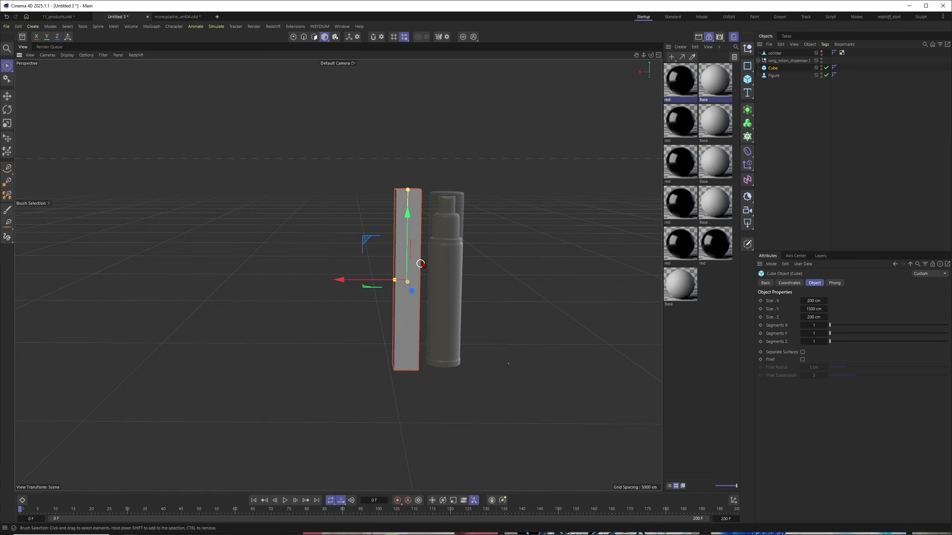
Step: Select the large dispenser's body, show shading with wireframe lines and examine the mesh around its cap and pump
{"action": "right_click_drag", "start_coordinate": [420, 264], "coordinate": [455, 244], "text": "alt"}
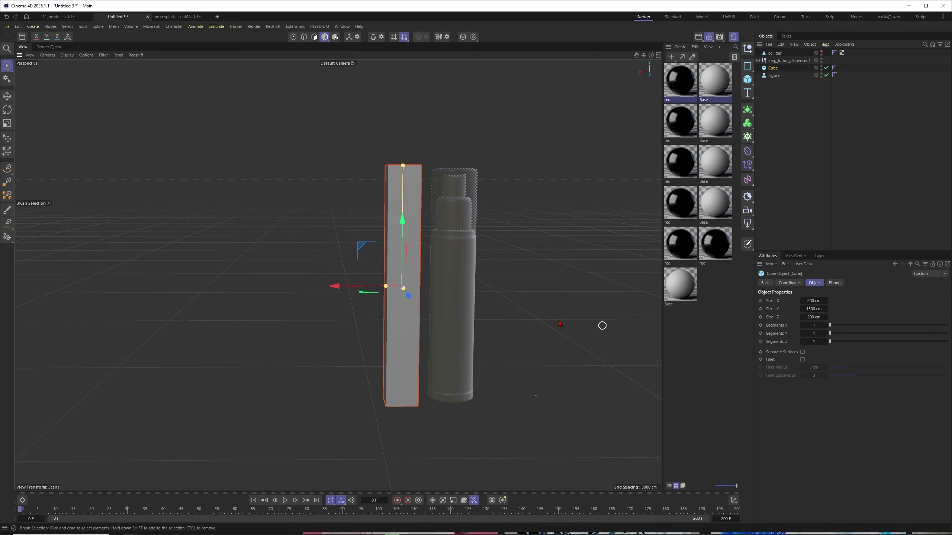
{"action": "left_click_drag", "start_coordinate": [428, 233], "coordinate": [436, 238], "text": "alt"}
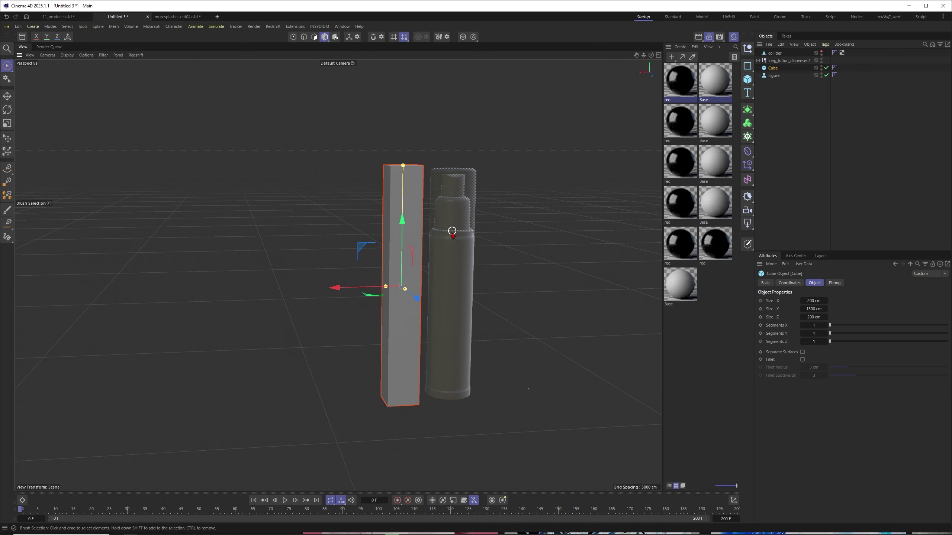
{"action": "scroll", "coordinate": [432, 249], "scroll_direction": "up", "scroll_amount": 3}
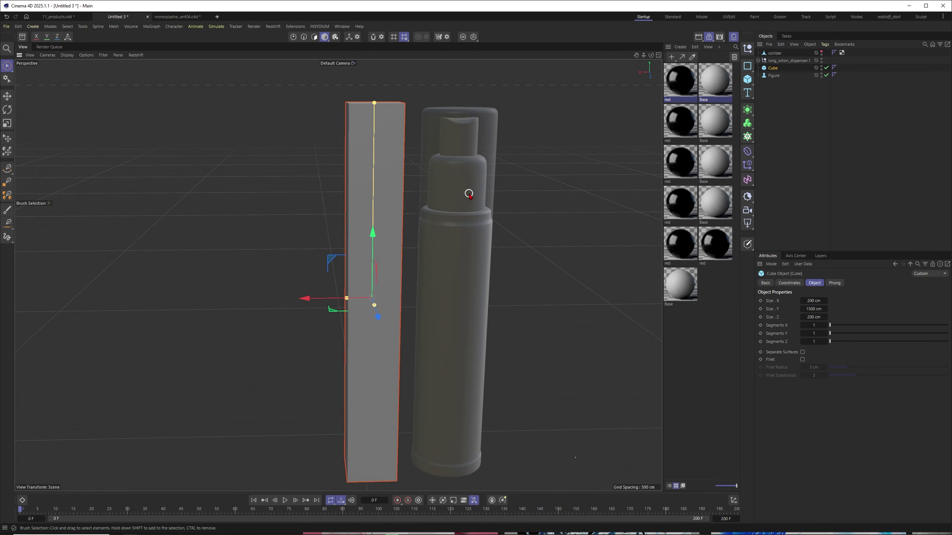
{"action": "left_click", "coordinate": [465, 205]}
{"action": "scroll", "coordinate": [465, 234], "scroll_direction": "up", "scroll_amount": 2}
{"action": "left_click", "coordinate": [451, 230]}
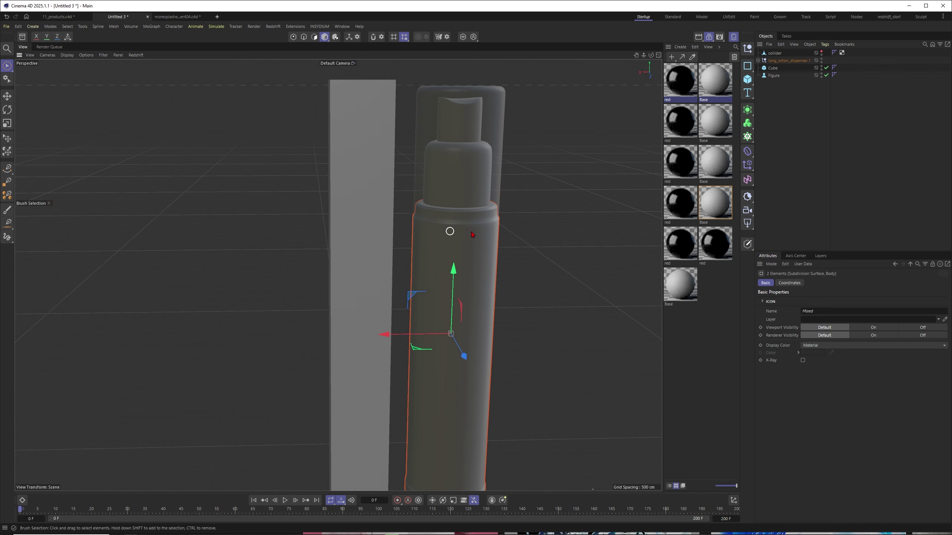
{"action": "key", "text": "n"}
{"action": "key", "text": "b"}
{"action": "scroll", "coordinate": [446, 191], "scroll_direction": "up", "scroll_amount": 2}
{"action": "middle_click_drag", "start_coordinate": [453, 203], "coordinate": [425, 278], "text": "alt"}
{"action": "scroll", "coordinate": [476, 274], "scroll_direction": "down", "scroll_amount": 2}
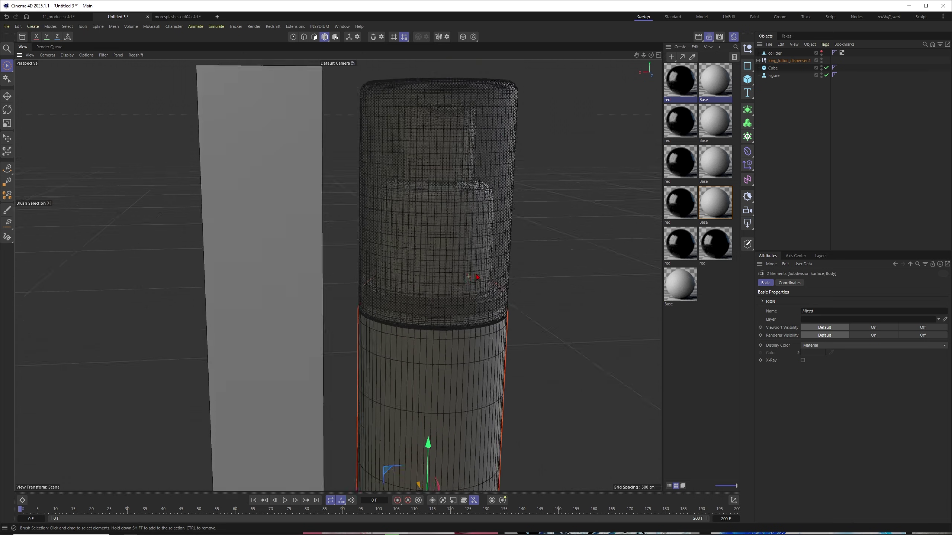
{"action": "scroll", "coordinate": [444, 193], "scroll_direction": "up", "scroll_amount": 2}
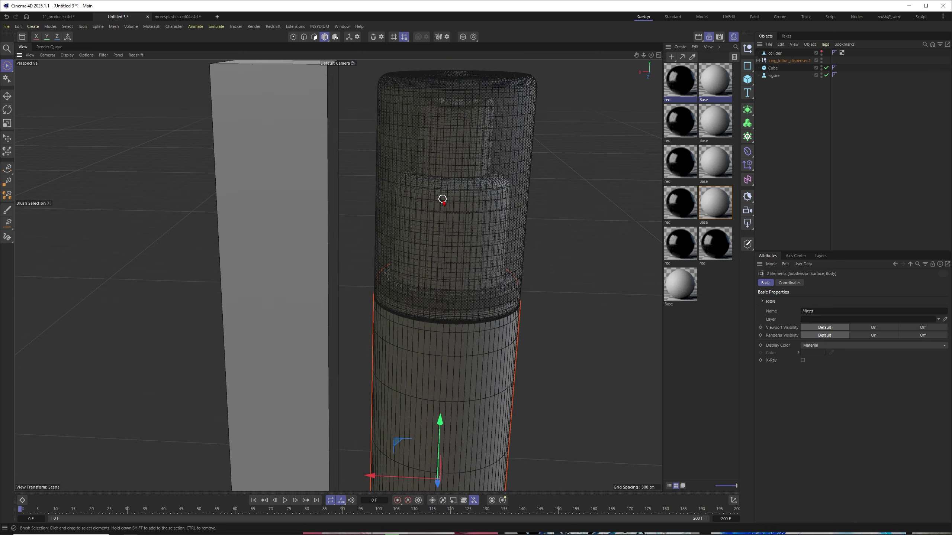
{"action": "scroll", "coordinate": [458, 183], "scroll_direction": "down", "scroll_amount": 2}
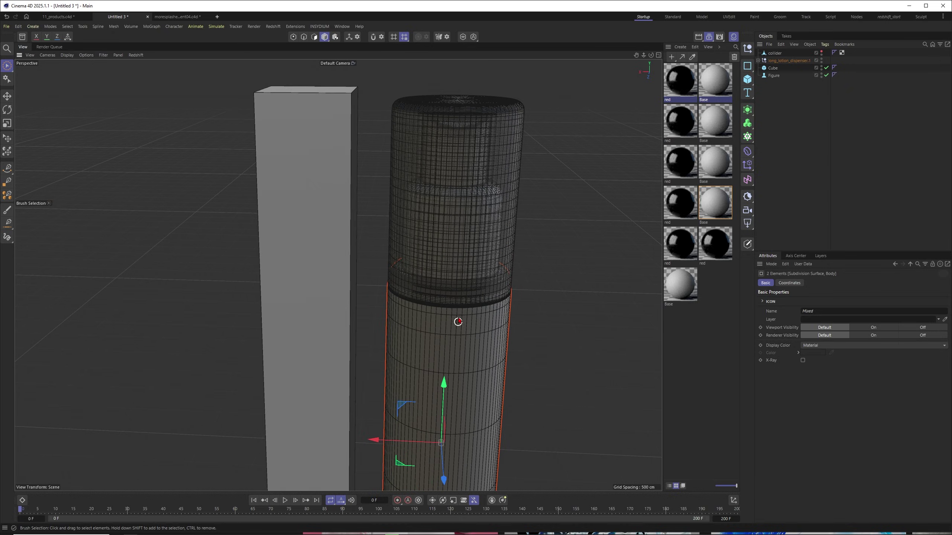
{"action": "scroll", "coordinate": [479, 275], "scroll_direction": "down", "scroll_amount": 1}
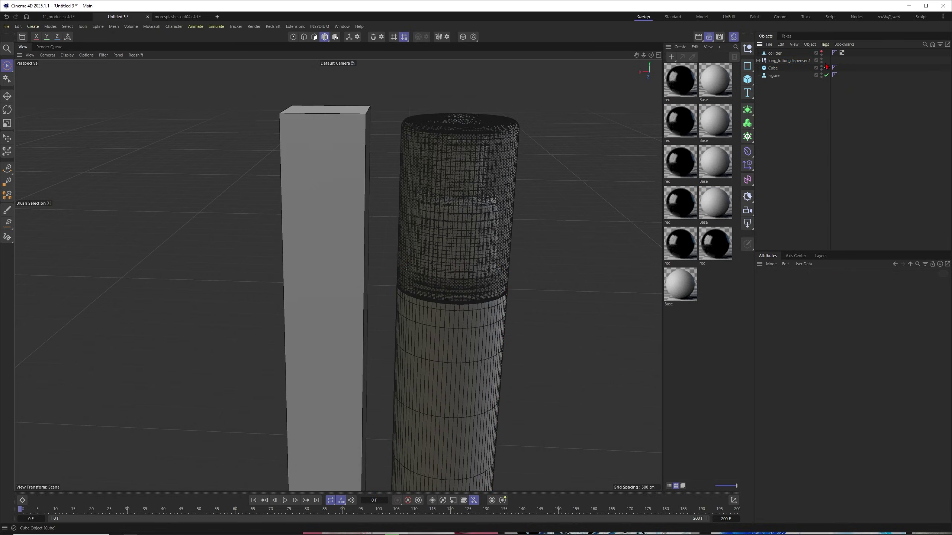
Step: Make the collider object visible in the viewport and select it
{"action": "left_click", "coordinate": [822, 52]}
{"action": "left_click", "coordinate": [774, 53]}
{"action": "scroll", "coordinate": [461, 255], "scroll_direction": "down", "scroll_amount": 4}
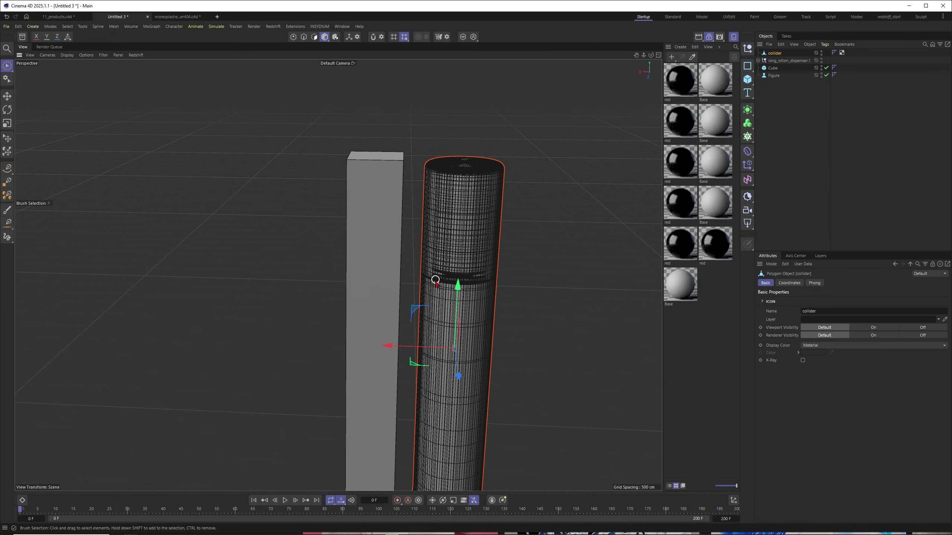
Step: Hide the large dispenser in the viewport and examine the collider's mesh along its body and closed upper end
{"action": "middle_click_drag", "start_coordinate": [440, 296], "coordinate": [463, 234], "text": "alt"}
{"action": "left_click_drag", "start_coordinate": [463, 242], "coordinate": [476, 223], "text": "alt"}
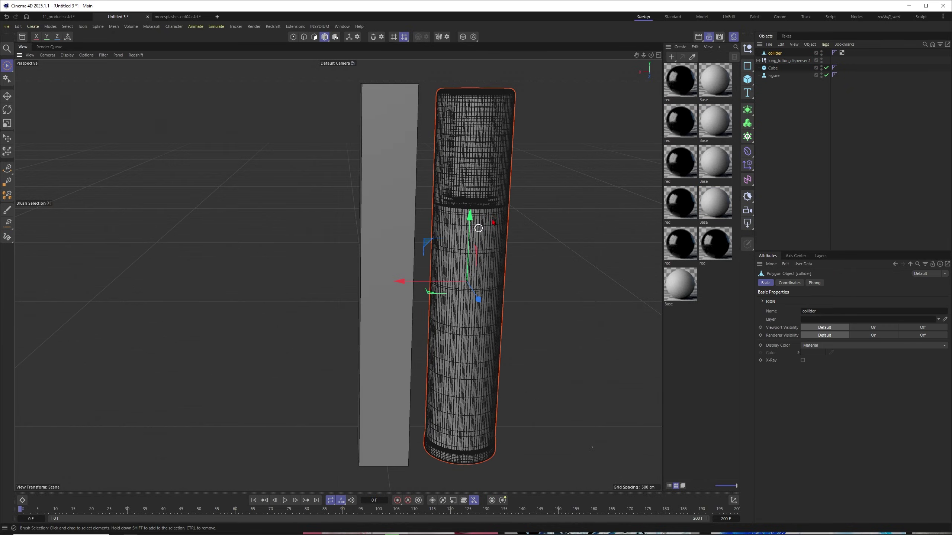
{"action": "left_click", "coordinate": [822, 59]}
{"action": "left_click_drag", "start_coordinate": [491, 139], "coordinate": [486, 176], "text": "alt"}
{"action": "middle_click_drag", "start_coordinate": [469, 103], "coordinate": [440, 170], "text": "alt"}
{"action": "scroll", "coordinate": [449, 145], "scroll_direction": "up", "scroll_amount": 5}
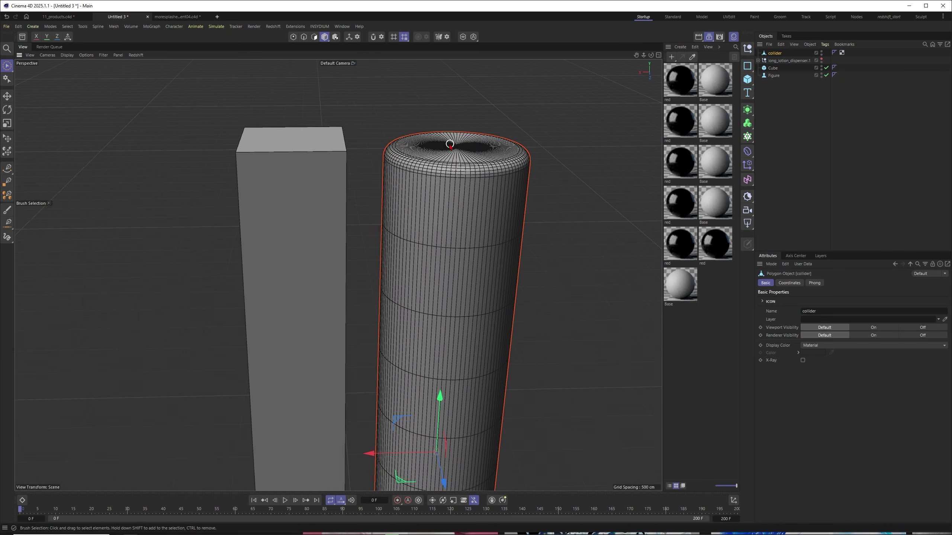
{"action": "left_click_drag", "start_coordinate": [449, 144], "coordinate": [416, 258], "text": "alt"}
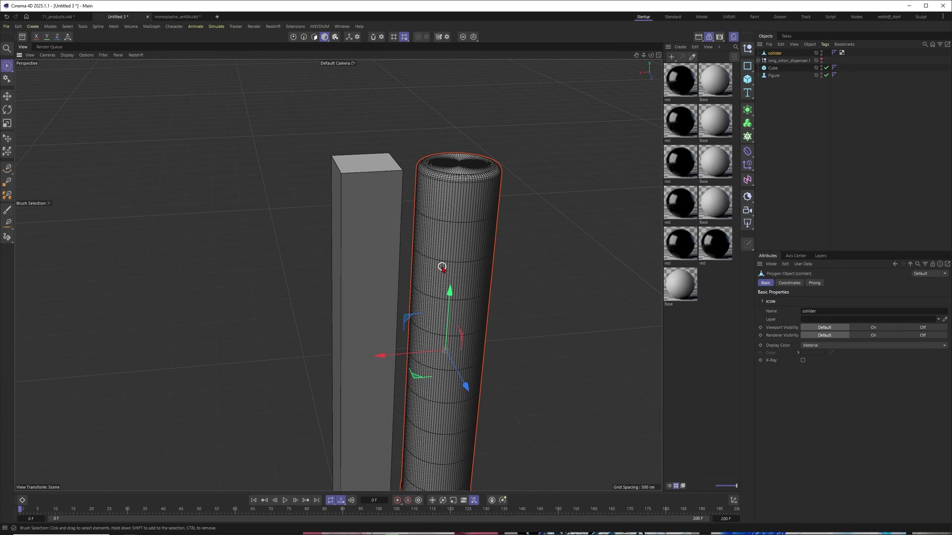
Step: Switch the viewport to plain Gouraud shading without wireframe lines
{"action": "key", "text": "n"}
{"action": "key", "text": "a"}
{"action": "scroll", "coordinate": [462, 246], "scroll_direction": "down", "scroll_amount": 4}
{"action": "left_click_drag", "start_coordinate": [460, 319], "coordinate": [457, 302], "text": "alt"}
{"action": "right_click_drag", "start_coordinate": [461, 355], "coordinate": [482, 348], "text": "alt"}
{"action": "left_click_drag", "start_coordinate": [463, 300], "coordinate": [466, 301], "text": "alt"}
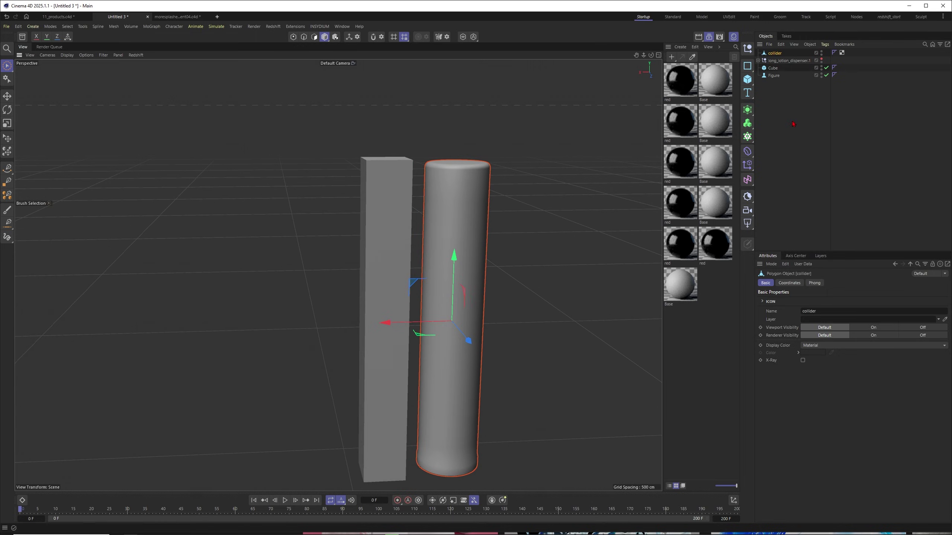
Step: Select the collider and the large dispenser together and rotate them into a tilted pose
{"action": "left_click", "coordinate": [789, 60], "text": "ctrl"}
{"action": "left_click_drag", "start_coordinate": [442, 309], "coordinate": [433, 314], "text": "alt"}
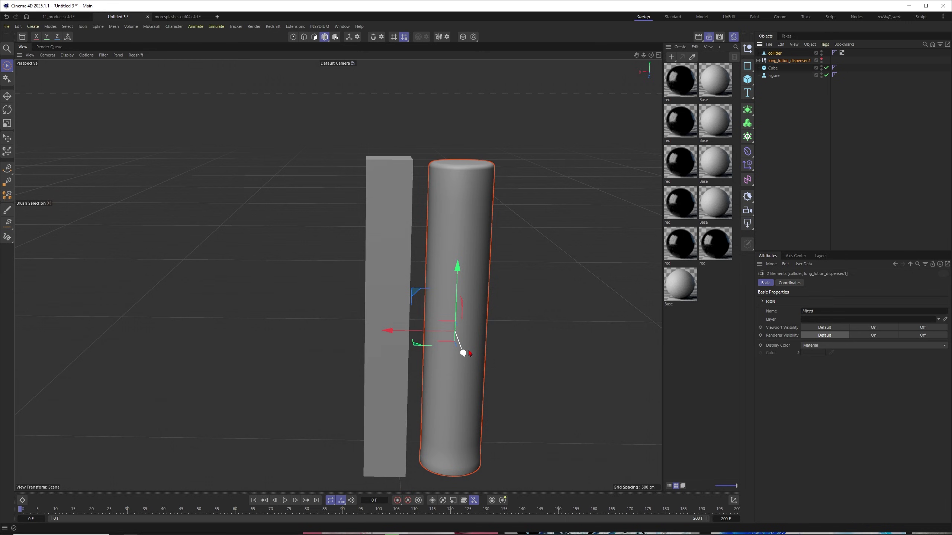
{"action": "left_click_drag", "start_coordinate": [453, 249], "coordinate": [442, 170], "text": "alt"}
{"action": "right_click_drag", "start_coordinate": [442, 170], "coordinate": [469, 142], "text": "alt"}
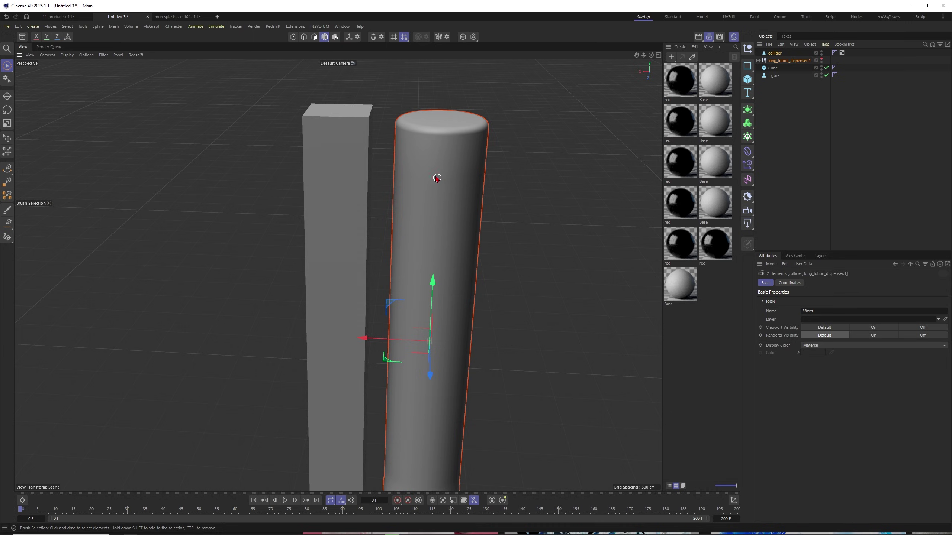
{"action": "scroll", "coordinate": [427, 230], "scroll_direction": "down", "scroll_amount": 3}
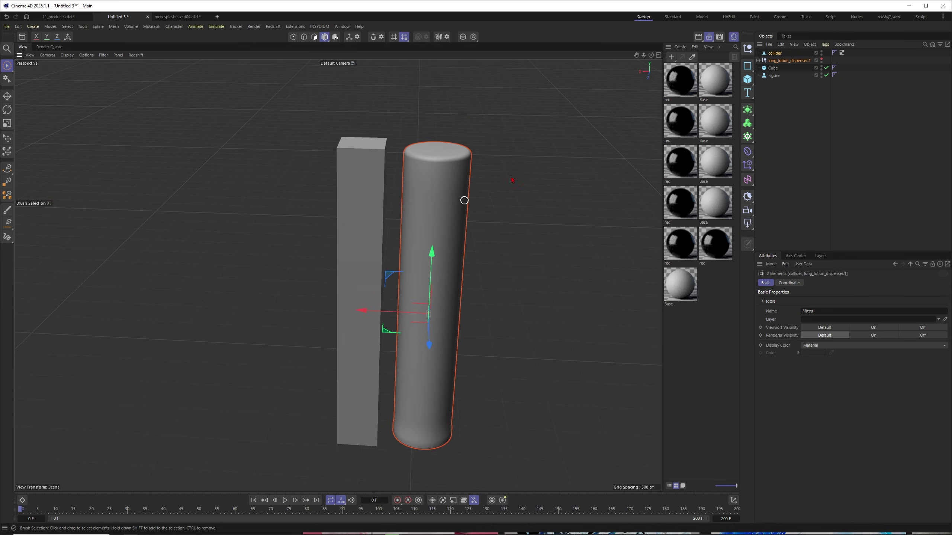
{"action": "left_click", "coordinate": [787, 118]}
{"action": "left_click", "coordinate": [777, 54], "text": "shift"}
{"action": "scroll", "coordinate": [419, 314], "scroll_direction": "down", "scroll_amount": 3}
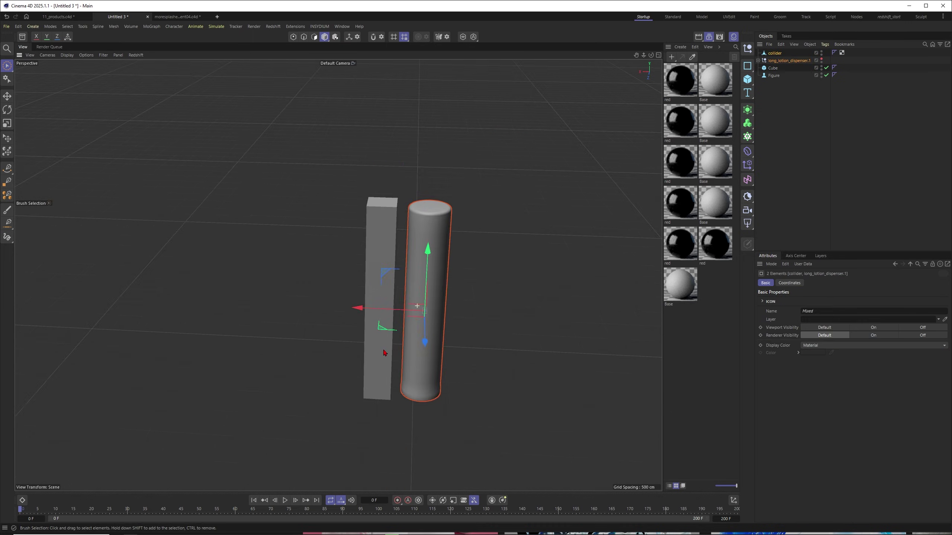
{"action": "mouse_move", "coordinate": [418, 314]}
{"action": "left_mouse_down", "text": "alt"}
{"action": "mouse_move", "coordinate": [414, 321]}
{"action": "mouse_move", "coordinate": [430, 314]}
{"action": "mouse_move", "coordinate": [393, 291]}
{"action": "left_mouse_up", "text": "alt"}
{"action": "key", "text": "r"}
{"action": "right_click_drag", "start_coordinate": [405, 292], "coordinate": [450, 283], "text": "alt"}
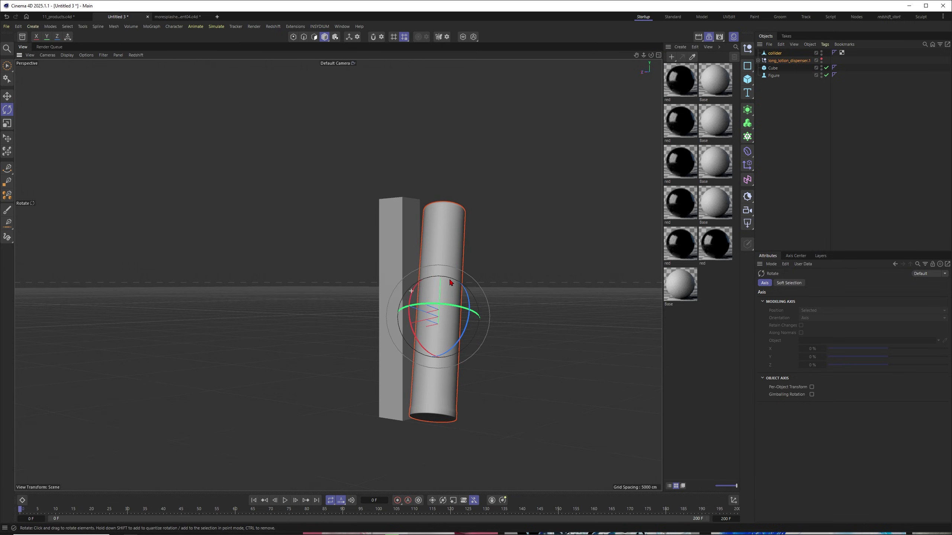
{"action": "left_click_drag", "start_coordinate": [446, 283], "coordinate": [419, 284], "text": "alt"}
{"action": "right_click_drag", "start_coordinate": [444, 296], "coordinate": [436, 291], "text": "alt"}
{"action": "left_click_drag", "start_coordinate": [436, 291], "coordinate": [530, 312], "text": "alt"}
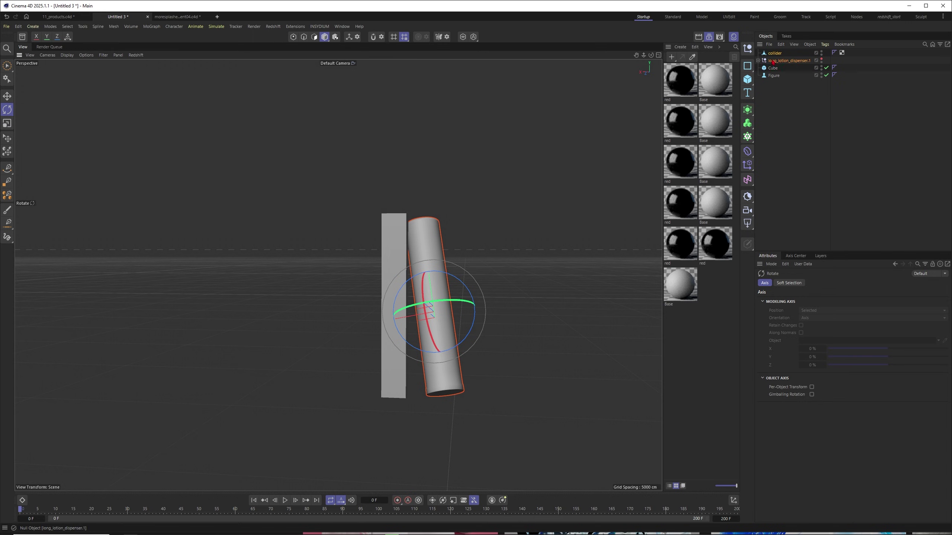
Step: Disable the reference cube and make an upside-down copy of the tilted dispenser and collider beside the originals
{"action": "left_click", "coordinate": [827, 68]}
{"action": "left_click_drag", "start_coordinate": [787, 57], "coordinate": [780, 65]}
{"action": "mouse_move", "coordinate": [478, 254]}
{"action": "left_mouse_down", "text": "alt"}
{"action": "mouse_move", "coordinate": [368, 302]}
{"action": "mouse_move", "coordinate": [391, 311]}
{"action": "mouse_move", "coordinate": [345, 283]}
{"action": "mouse_move", "coordinate": [410, 231]}
{"action": "mouse_move", "coordinate": [570, 218]}
{"action": "mouse_move", "coordinate": [596, 282]}
{"action": "mouse_move", "coordinate": [587, 290]}
{"action": "left_mouse_up", "text": "alt"}
{"action": "key", "text": "space"}
{"action": "key", "text": "r"}
Step: Hide both colliders and show both dispensers to examine the orientation of the two tilted bottles
{"action": "left_click", "coordinate": [776, 68]}
{"action": "left_click", "coordinate": [821, 74]}
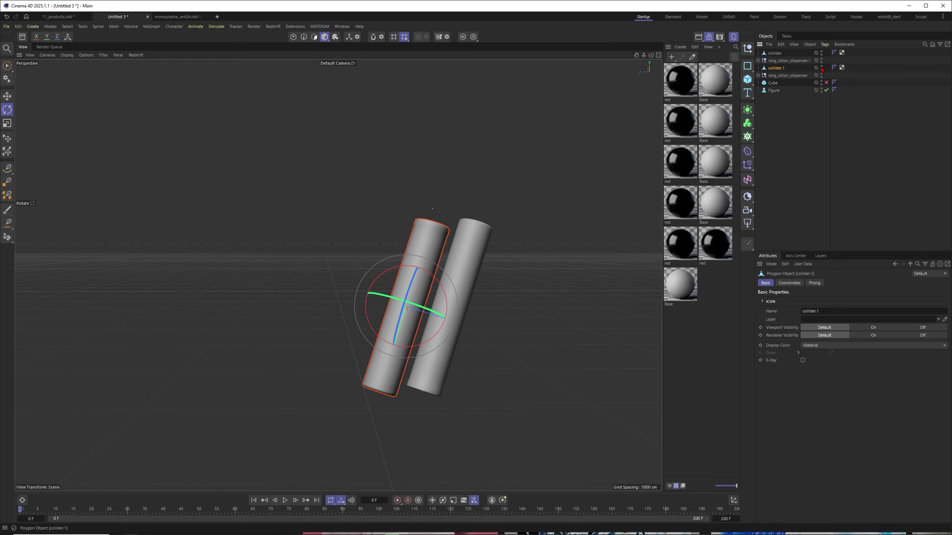
{"action": "left_click", "coordinate": [821, 66]}
{"action": "left_click", "coordinate": [821, 66]}
{"action": "left_click", "coordinate": [821, 59]}
{"action": "left_click", "coordinate": [821, 53]}
{"action": "mouse_move", "coordinate": [417, 274]}
{"action": "left_mouse_down", "text": "alt"}
{"action": "mouse_move", "coordinate": [478, 297]}
{"action": "mouse_move", "coordinate": [401, 264]}
{"action": "left_mouse_up", "text": "alt"}
{"action": "right_click_drag", "start_coordinate": [387, 321], "coordinate": [459, 295], "text": "alt"}
{"action": "left_click_drag", "start_coordinate": [459, 295], "coordinate": [562, 169], "text": "alt"}
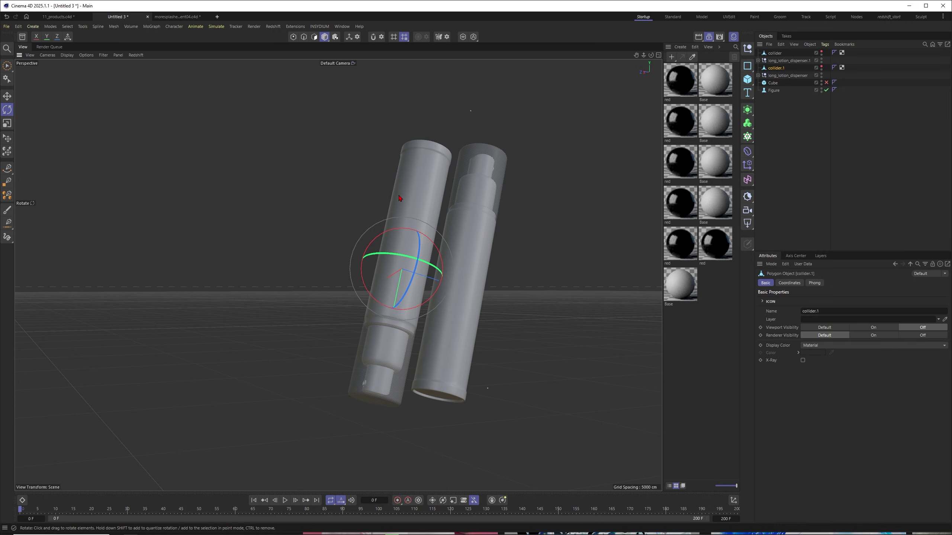
Step: Make both colliders visible in the viewport again and select the two of them
{"action": "left_click", "coordinate": [822, 52]}
{"action": "left_click", "coordinate": [822, 67]}
{"action": "left_click", "coordinate": [775, 54], "text": "ctrl"}
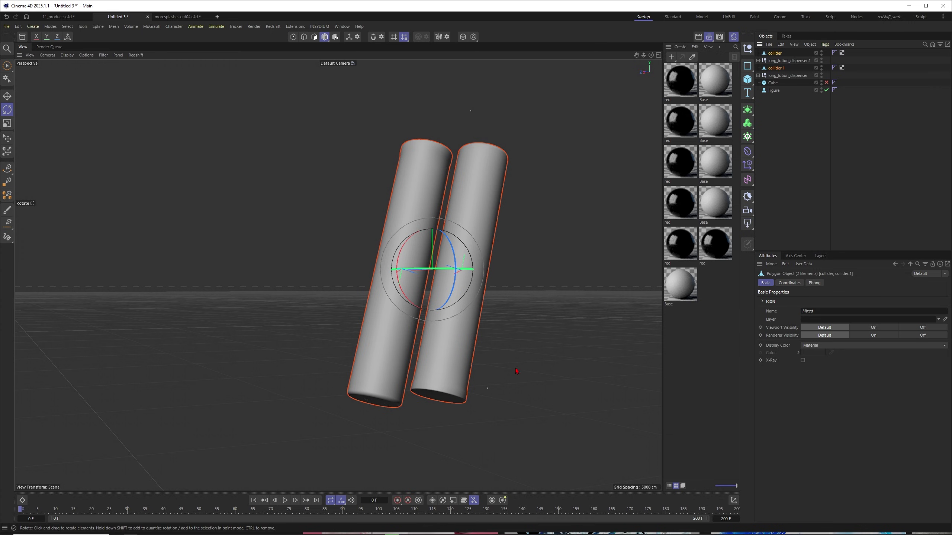
Step: Open the export settings for the FBX format
{"action": "left_click", "coordinate": [7, 27]}
{"action": "mouse_move", "coordinate": [45, 206]}
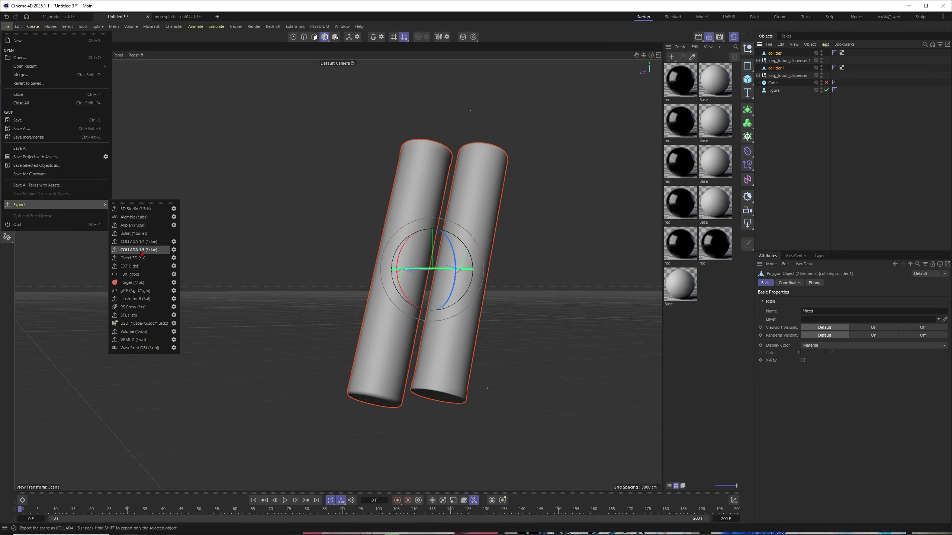
{"action": "left_click", "coordinate": [174, 275]}
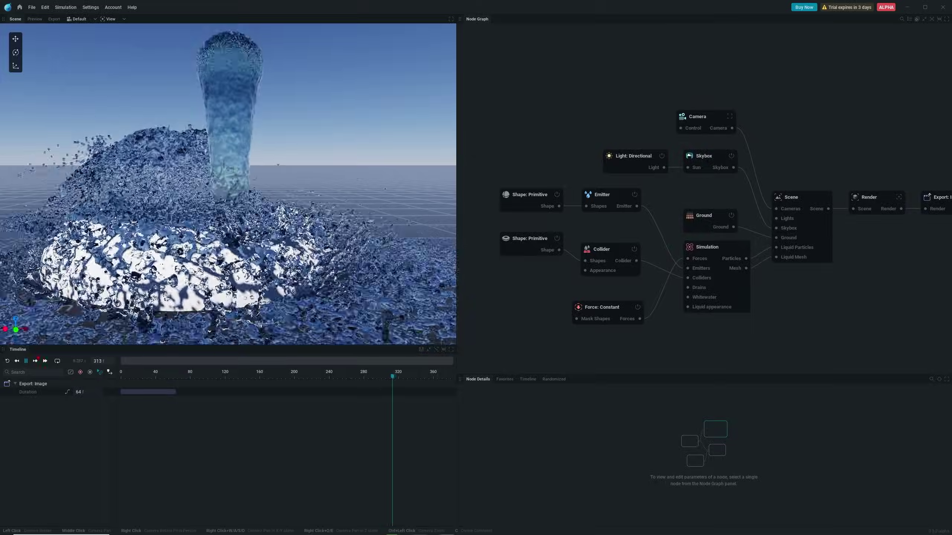
Step: In LiquiGen, stop the running simulation, rewind it to frame 0 and widen the node graph area
{"action": "left_click", "coordinate": [26, 361]}
{"action": "left_click", "coordinate": [7, 361]}
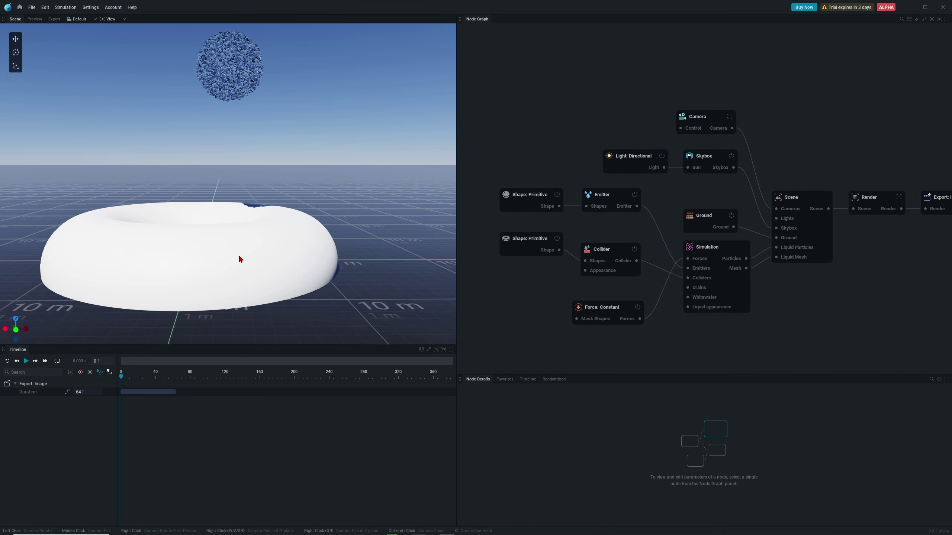
{"action": "left_click_drag", "start_coordinate": [239, 258], "coordinate": [219, 315]}
{"action": "mouse_move", "coordinate": [219, 315]}
{"action": "middle_mouse_down"}
{"action": "mouse_move", "coordinate": [262, 249]}
{"action": "mouse_move", "coordinate": [234, 324]}
{"action": "middle_mouse_up"}
{"action": "scroll", "coordinate": [258, 255], "scroll_direction": "down", "scroll_amount": 3}
{"action": "left_click", "coordinate": [233, 324]}
{"action": "left_click_drag", "start_coordinate": [457, 84], "coordinate": [373, 84]}
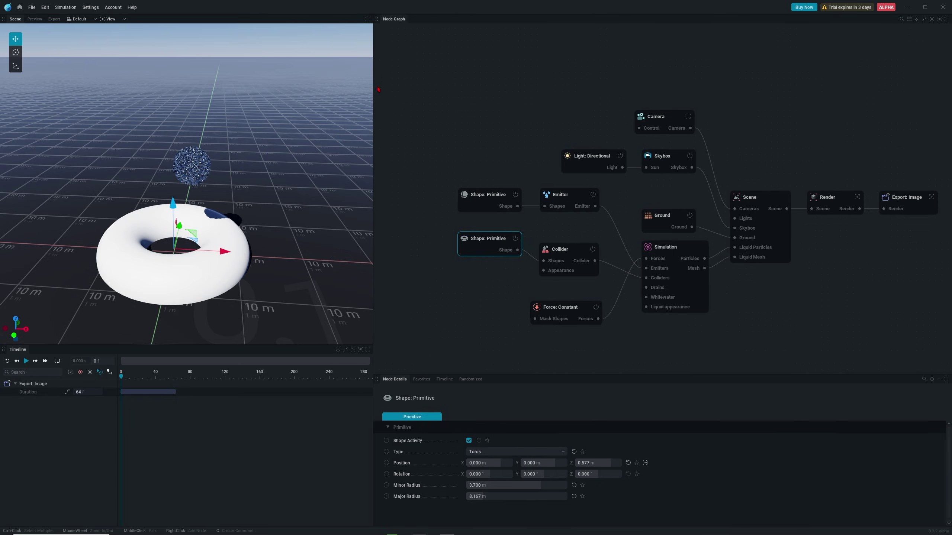
Step: Shift the node network and delete the torus Shape: Primitive node that feeds the Collider
{"action": "left_click_drag", "start_coordinate": [421, 61], "coordinate": [932, 331]}
{"action": "left_click_drag", "start_coordinate": [675, 221], "coordinate": [657, 208]}
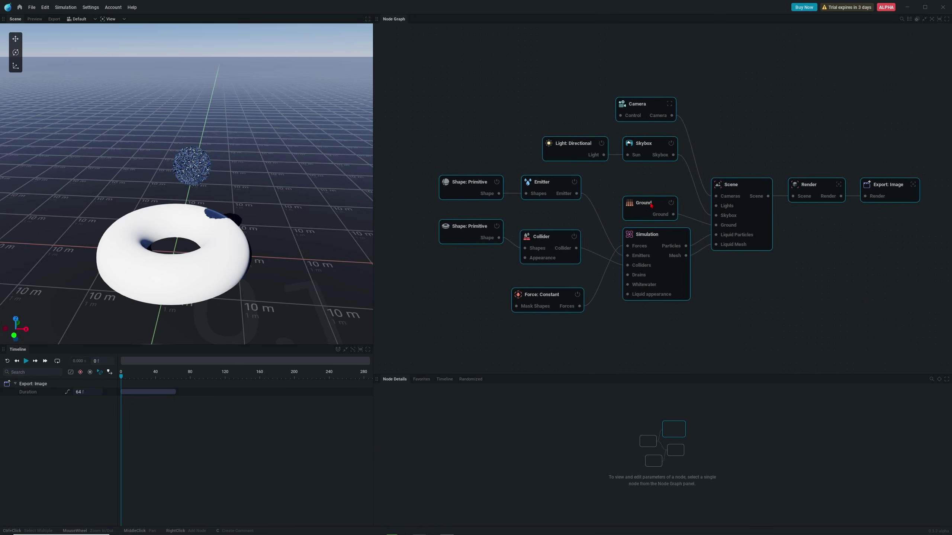
{"action": "left_click", "coordinate": [457, 266]}
{"action": "left_click_drag", "start_coordinate": [473, 230], "coordinate": [470, 224]}
{"action": "left_click", "coordinate": [478, 270]}
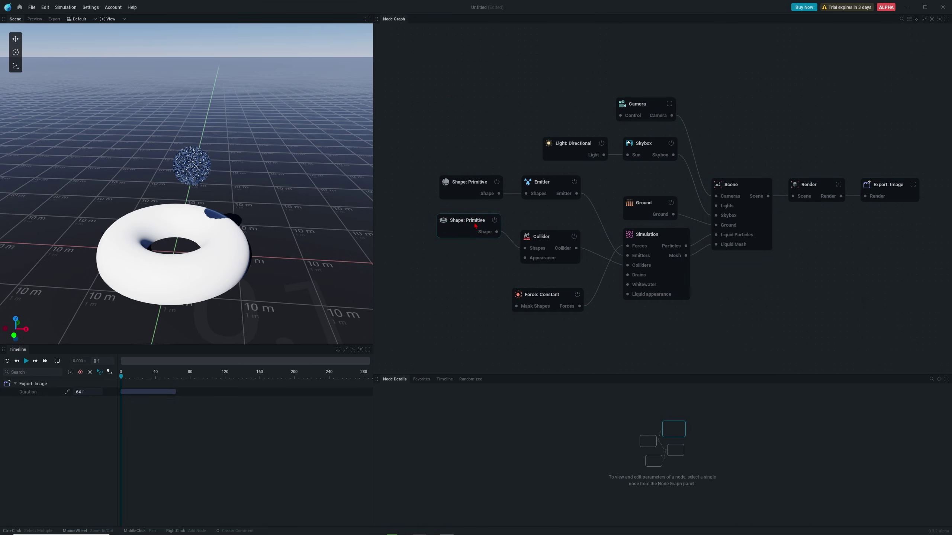
{"action": "left_click", "coordinate": [530, 241]}
{"action": "left_click", "coordinate": [466, 225]}
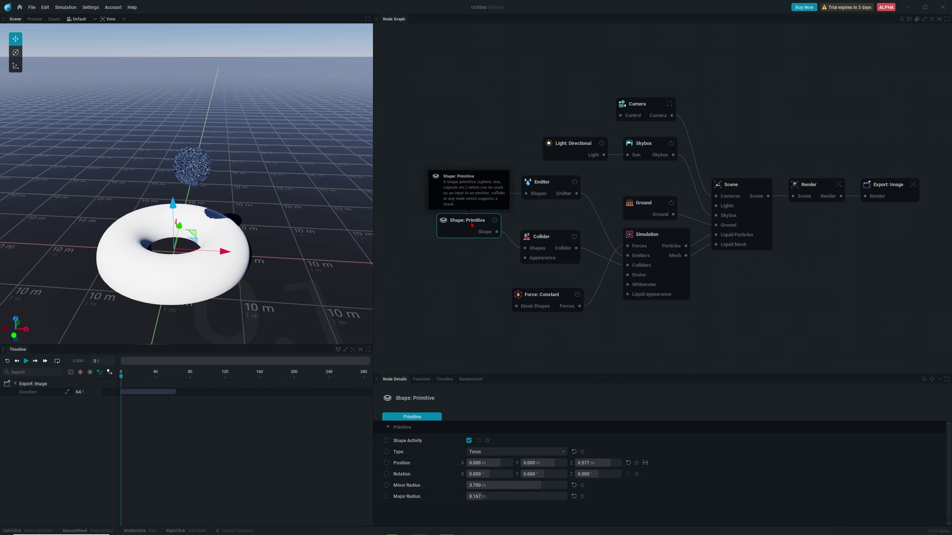
{"action": "key", "text": "Delete"}
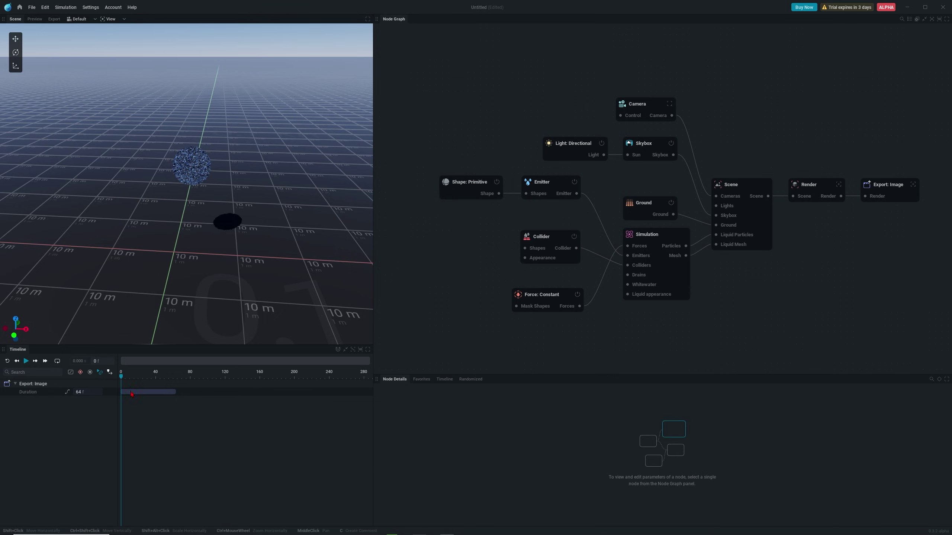
Step: Move the Scene, Render and Export: Image nodes away from Simulation and place Camera, Light: Directional and Skybox above them
{"action": "middle_click_drag", "start_coordinate": [767, 296], "coordinate": [751, 302]}
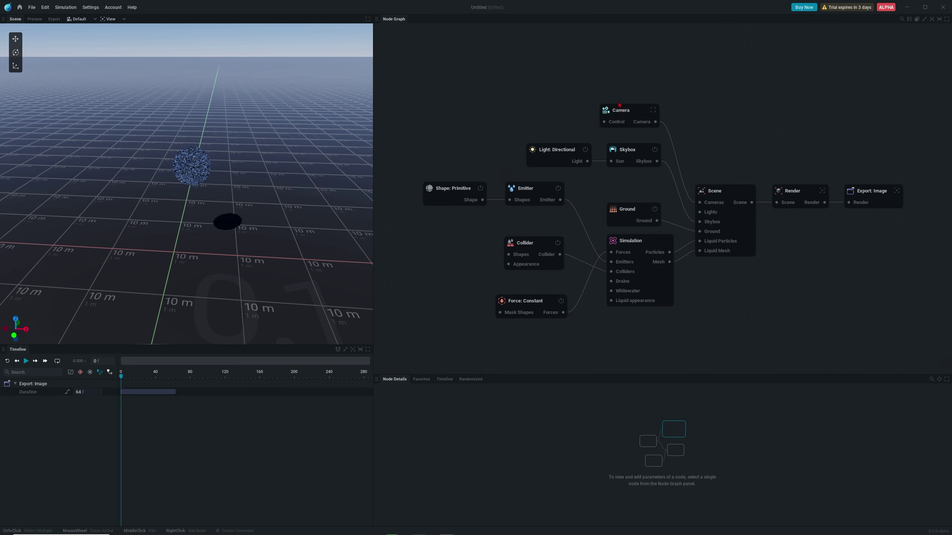
{"action": "left_click_drag", "start_coordinate": [711, 138], "coordinate": [881, 284]}
{"action": "left_click_drag", "start_coordinate": [738, 204], "coordinate": [810, 206]}
{"action": "middle_click_drag", "start_coordinate": [776, 157], "coordinate": [709, 154]}
{"action": "middle_click_drag", "start_coordinate": [710, 154], "coordinate": [696, 153]}
{"action": "left_click_drag", "start_coordinate": [480, 149], "coordinate": [728, 155]}
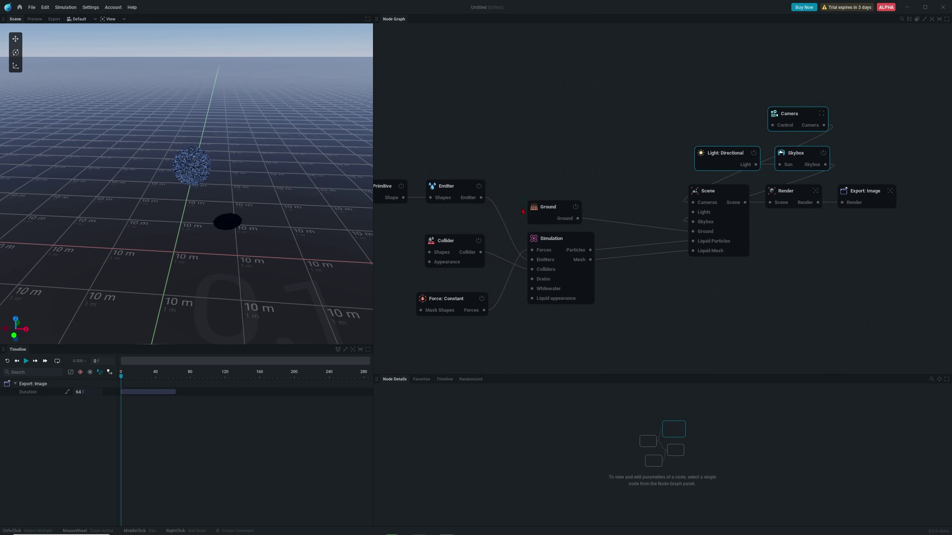
Step: Place the Ground node above Light: Directional and shift the whole scene node group farther from the Simulation node
{"action": "left_click_drag", "start_coordinate": [547, 211], "coordinate": [714, 126]}
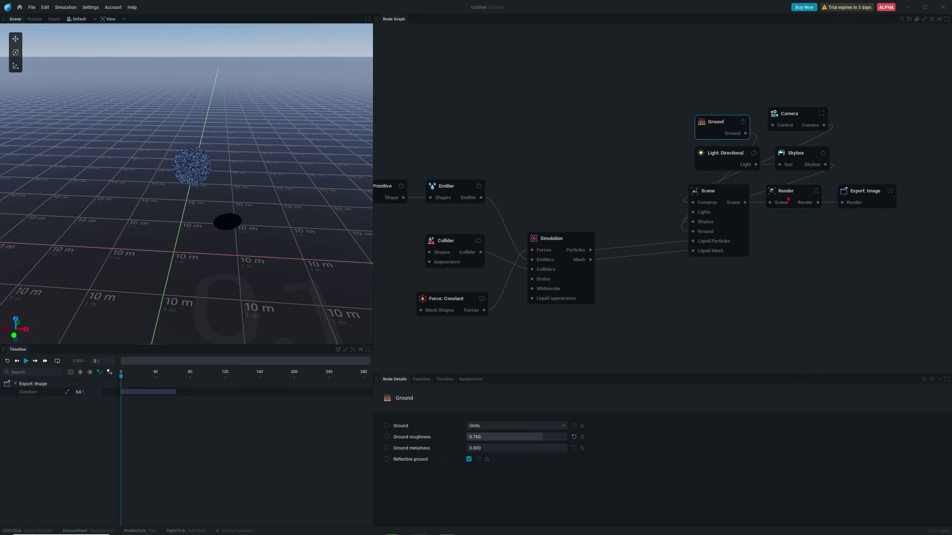
{"action": "left_click_drag", "start_coordinate": [657, 73], "coordinate": [889, 292]}
{"action": "left_click_drag", "start_coordinate": [714, 211], "coordinate": [739, 221]}
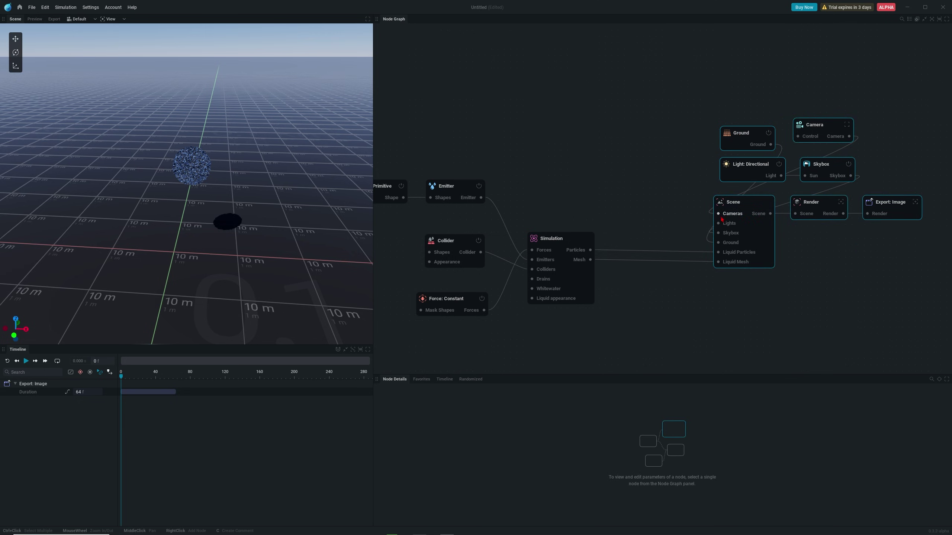
Step: Move the Shape: Primitive and Emitter nodes higher in the graph and place the Collider node closely beneath the Emitter
{"action": "scroll", "coordinate": [740, 222], "scroll_direction": "up", "scroll_amount": 3}
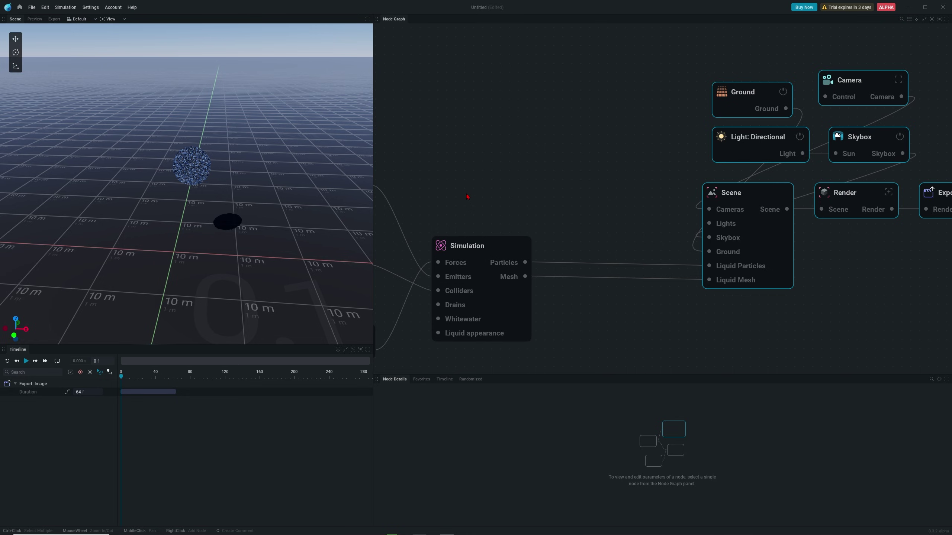
{"action": "middle_click_drag", "start_coordinate": [450, 190], "coordinate": [716, 156]}
{"action": "scroll", "coordinate": [554, 194], "scroll_direction": "down", "scroll_amount": 3}
{"action": "scroll", "coordinate": [589, 203], "scroll_direction": "up", "scroll_amount": 1}
{"action": "left_click_drag", "start_coordinate": [487, 83], "coordinate": [764, 296]}
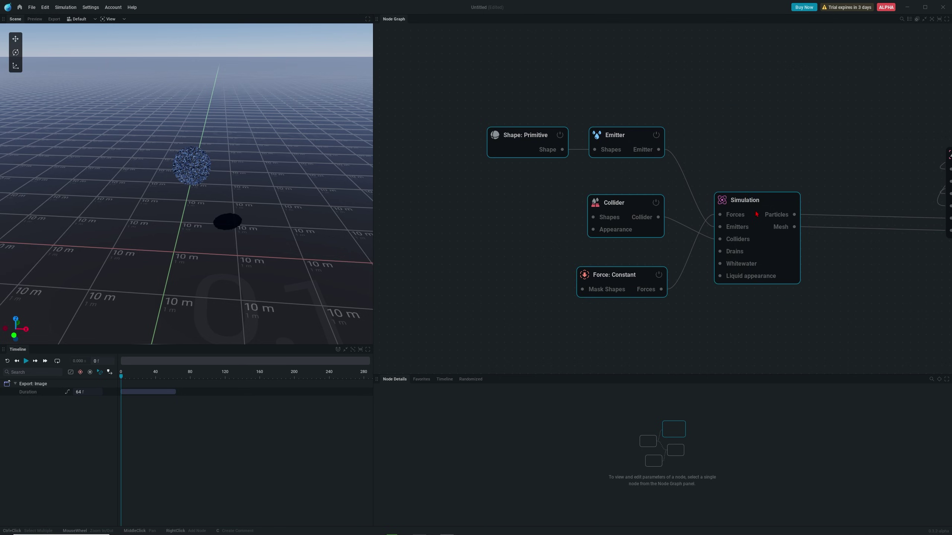
{"action": "middle_click_drag", "start_coordinate": [757, 214], "coordinate": [704, 210]}
{"action": "middle_click_drag", "start_coordinate": [508, 243], "coordinate": [556, 248]}
{"action": "scroll", "coordinate": [554, 245], "scroll_direction": "up", "scroll_amount": 1}
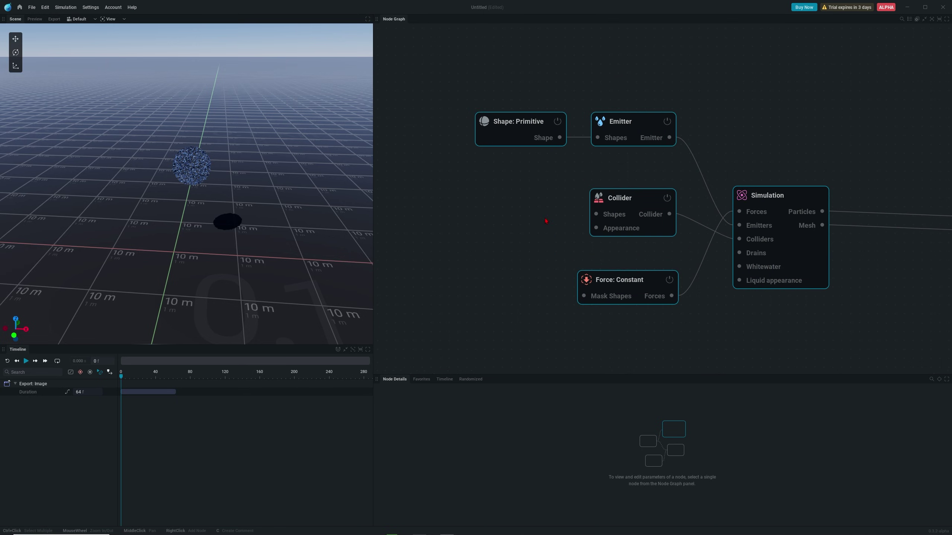
{"action": "left_click_drag", "start_coordinate": [471, 64], "coordinate": [604, 90]}
{"action": "left_click_drag", "start_coordinate": [620, 198], "coordinate": [588, 125]}
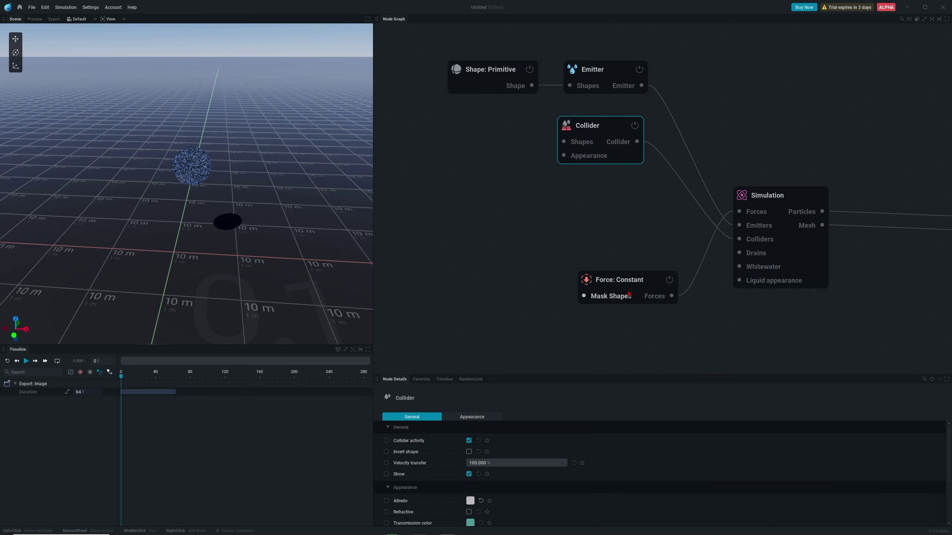
Step: Place the Force: Constant node below the Collider and move the Simulation node up beside the stacked nodes
{"action": "left_click_drag", "start_coordinate": [628, 294], "coordinate": [605, 213]}
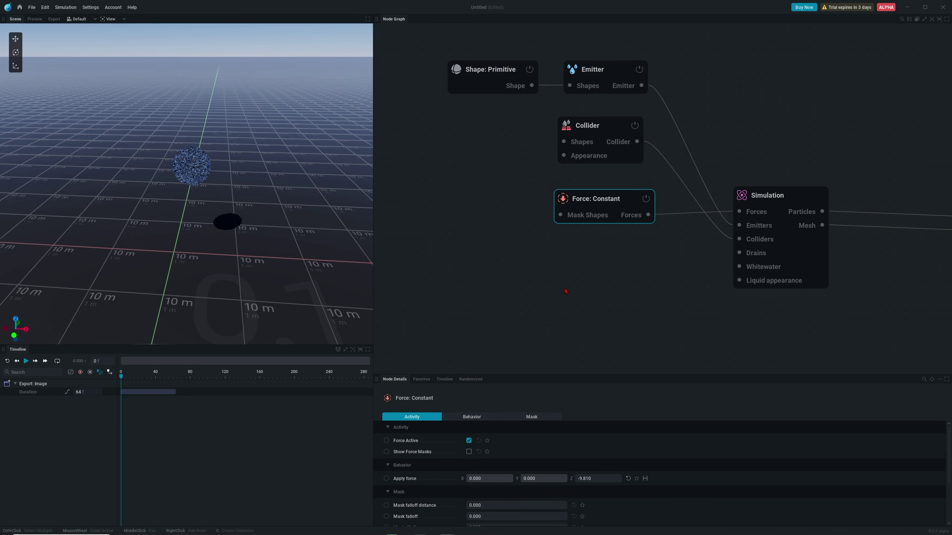
{"action": "scroll", "coordinate": [566, 291], "scroll_direction": "down", "scroll_amount": 1}
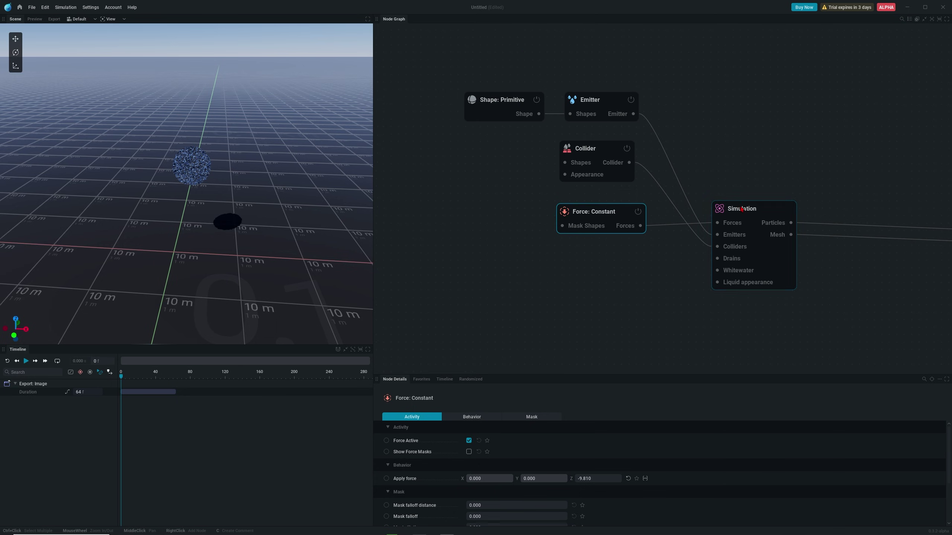
{"action": "left_click_drag", "start_coordinate": [742, 210], "coordinate": [730, 180]}
Step: Connect a new Import node to the Collider's Shapes input and load fbx-from-c4d.fbx into it
{"action": "left_click", "coordinate": [633, 172]}
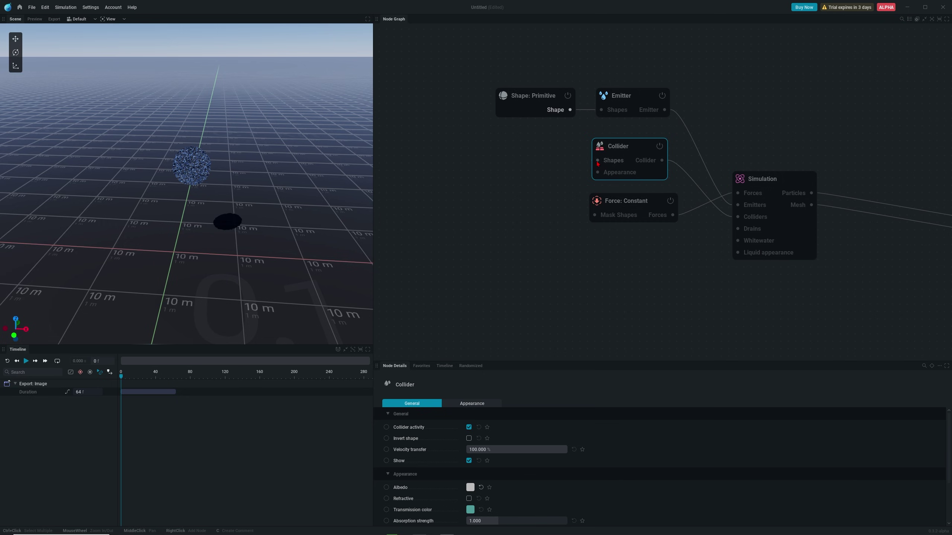
{"action": "left_click_drag", "start_coordinate": [530, 161], "coordinate": [530, 161]}
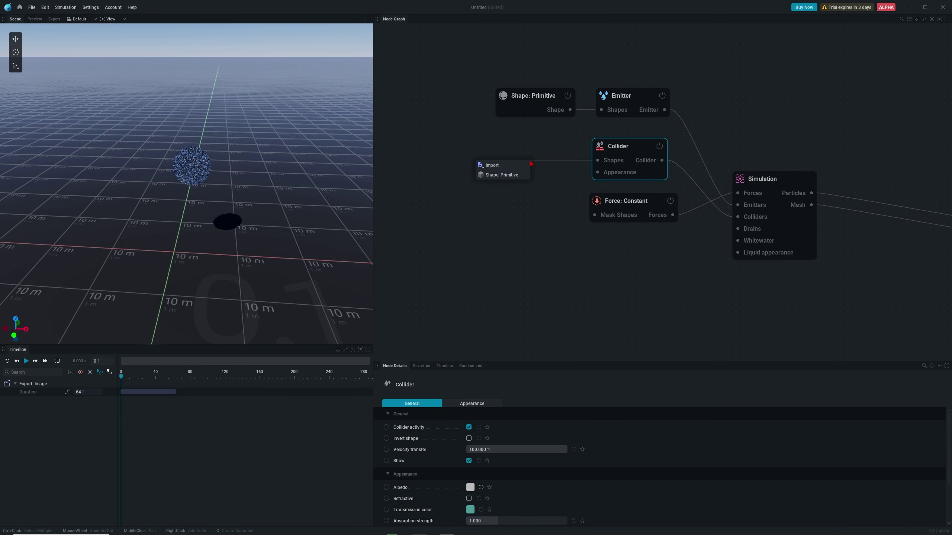
{"action": "left_click", "coordinate": [498, 168]}
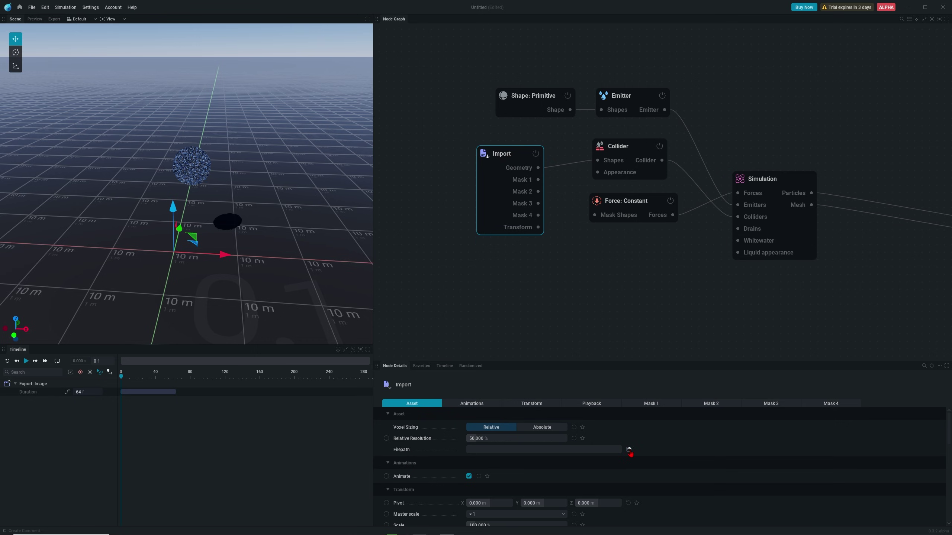
{"action": "left_click", "coordinate": [628, 449]}
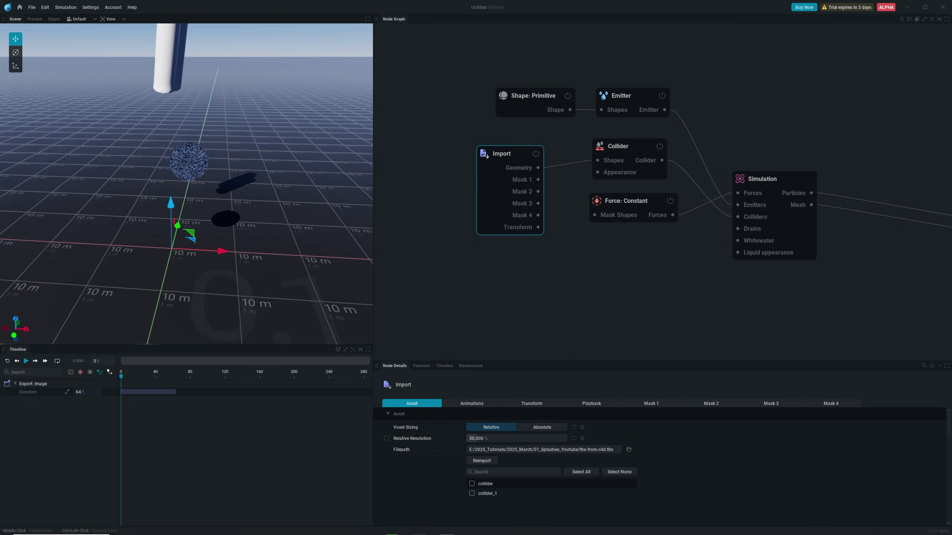
Step: Examine the two imported collider tubes and the emitter sphere from several angles and distances
{"action": "mouse_move", "coordinate": [169, 124]}
{"action": "left_mouse_down"}
{"action": "mouse_move", "coordinate": [166, 139]}
{"action": "mouse_move", "coordinate": [203, 134]}
{"action": "mouse_move", "coordinate": [180, 132]}
{"action": "left_mouse_up"}
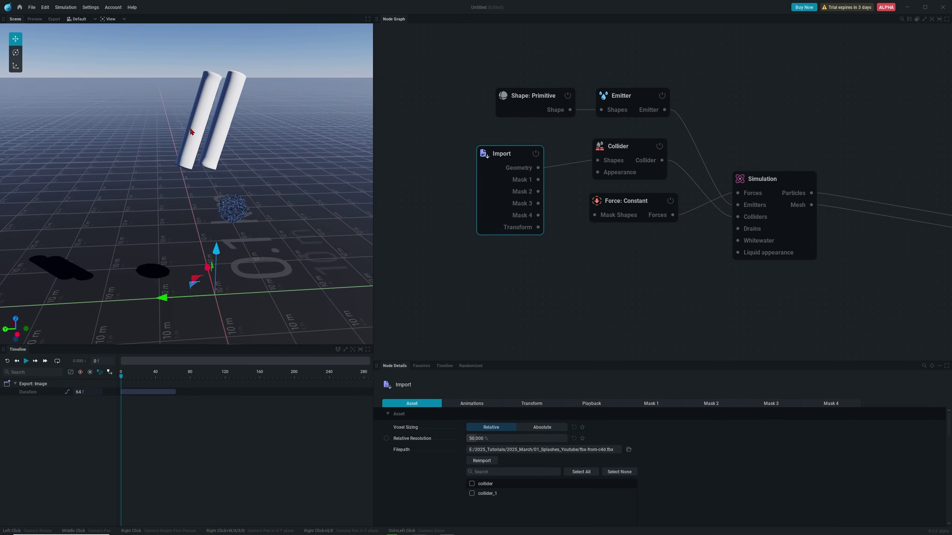
{"action": "middle_click_drag", "start_coordinate": [190, 129], "coordinate": [174, 130]}
{"action": "left_click_drag", "start_coordinate": [174, 130], "coordinate": [195, 134]}
{"action": "left_click", "coordinate": [410, 178]}
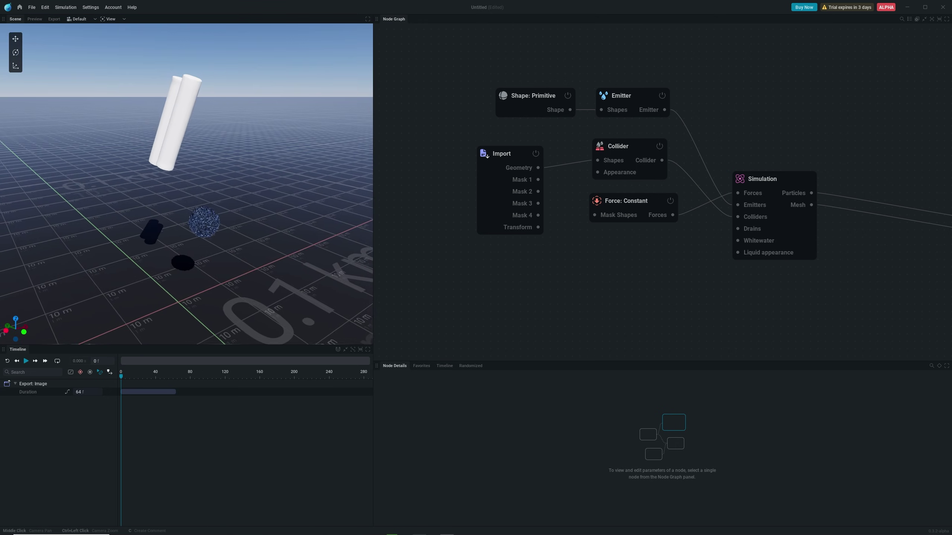
{"action": "mouse_move", "coordinate": [195, 135]}
{"action": "middle_mouse_down"}
{"action": "mouse_move", "coordinate": [238, 146]}
{"action": "mouse_move", "coordinate": [164, 142]}
{"action": "mouse_move", "coordinate": [241, 187]}
{"action": "mouse_move", "coordinate": [197, 120]}
{"action": "mouse_move", "coordinate": [187, 136]}
{"action": "middle_mouse_up"}
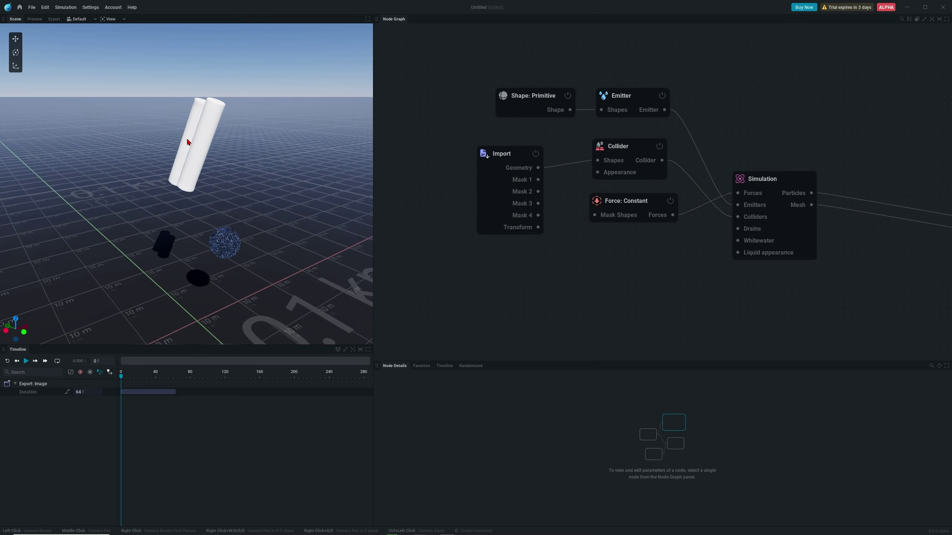
{"action": "scroll", "coordinate": [189, 135], "scroll_direction": "up", "scroll_amount": 5}
{"action": "scroll", "coordinate": [188, 134], "scroll_direction": "down", "scroll_amount": 4}
{"action": "scroll", "coordinate": [189, 134], "scroll_direction": "up", "scroll_amount": 4}
{"action": "scroll", "coordinate": [190, 135], "scroll_direction": "down", "scroll_amount": 4}
{"action": "scroll", "coordinate": [190, 135], "scroll_direction": "up", "scroll_amount": 5}
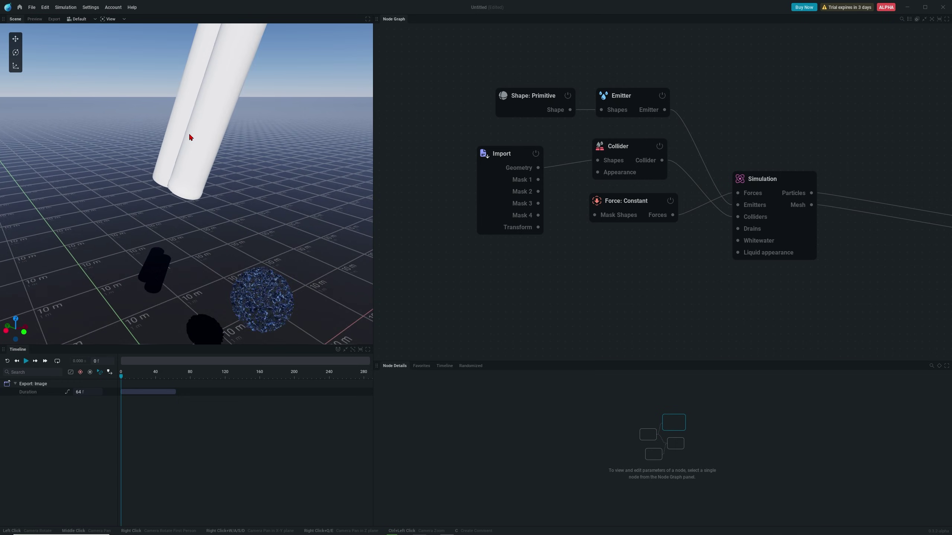
{"action": "scroll", "coordinate": [189, 135], "scroll_direction": "down", "scroll_amount": 10}
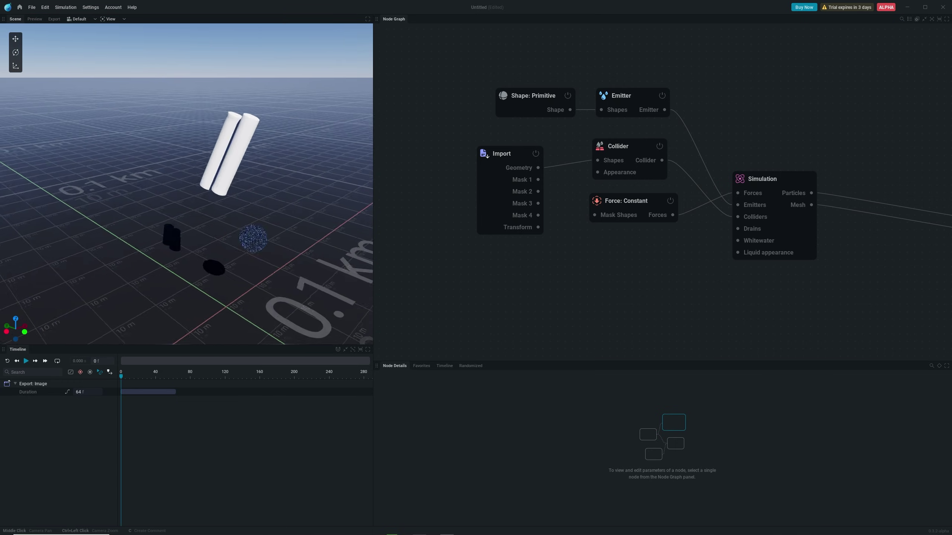
{"action": "left_click_drag", "start_coordinate": [184, 135], "coordinate": [192, 207]}
{"action": "scroll", "coordinate": [161, 152], "scroll_direction": "up", "scroll_amount": 2}
{"action": "scroll", "coordinate": [165, 151], "scroll_direction": "down", "scroll_amount": 3}
{"action": "scroll", "coordinate": [172, 151], "scroll_direction": "up", "scroll_amount": 6}
{"action": "scroll", "coordinate": [179, 152], "scroll_direction": "down", "scroll_amount": 4}
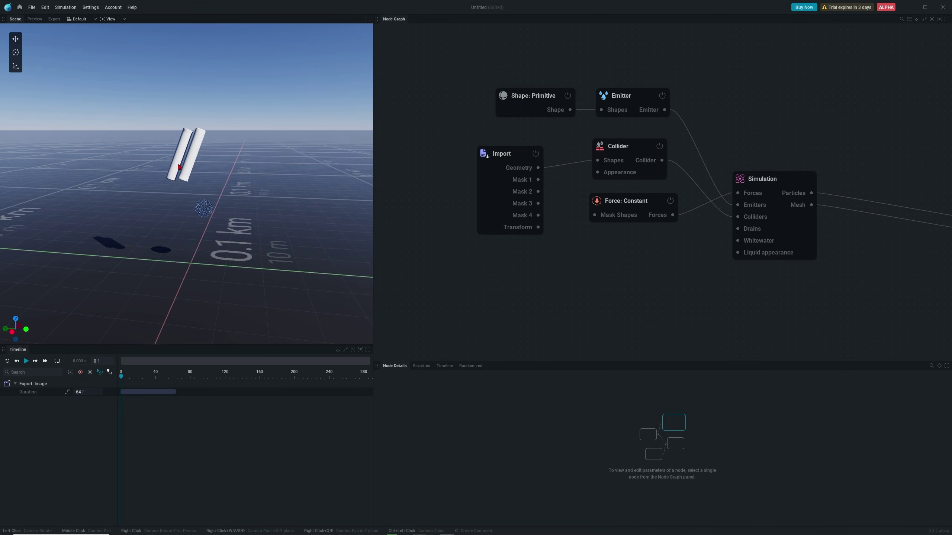
{"action": "scroll", "coordinate": [183, 172], "scroll_direction": "up", "scroll_amount": 5}
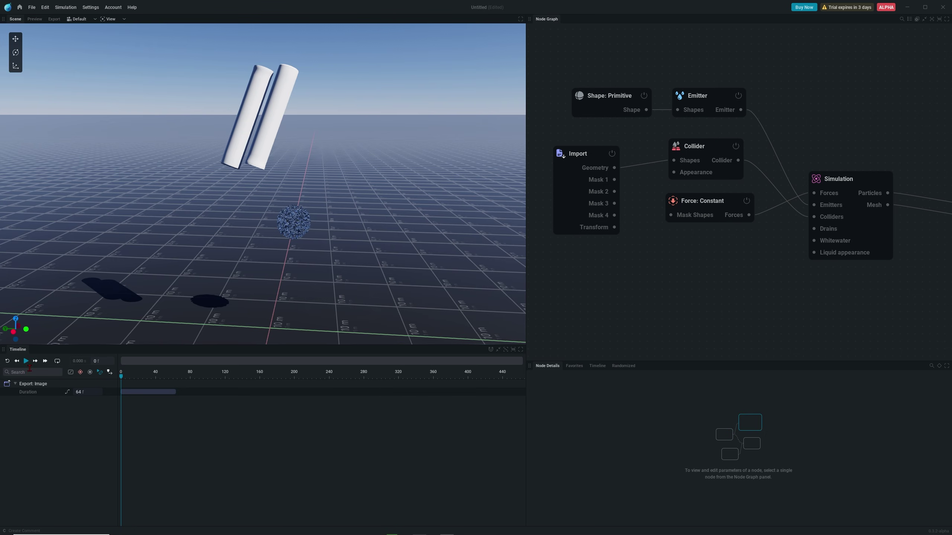
Step: Run the simulation, pause it, and examine how the emitted fluid spreads across the ground around the falling column
{"action": "key", "text": "space"}
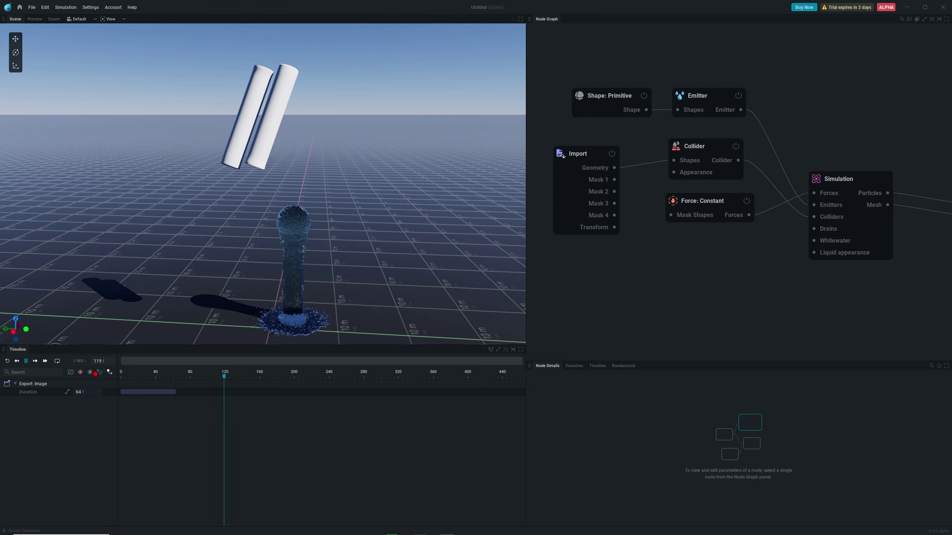
{"action": "left_click_drag", "start_coordinate": [279, 259], "coordinate": [280, 272]}
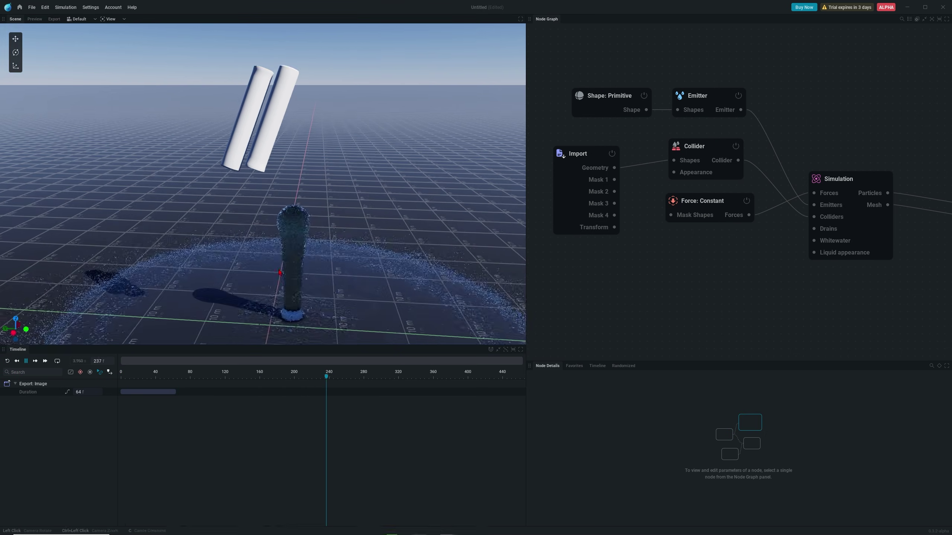
{"action": "middle_click_drag", "start_coordinate": [279, 273], "coordinate": [244, 300]}
{"action": "key", "text": "space"}
{"action": "scroll", "coordinate": [248, 234], "scroll_direction": "down", "scroll_amount": 1}
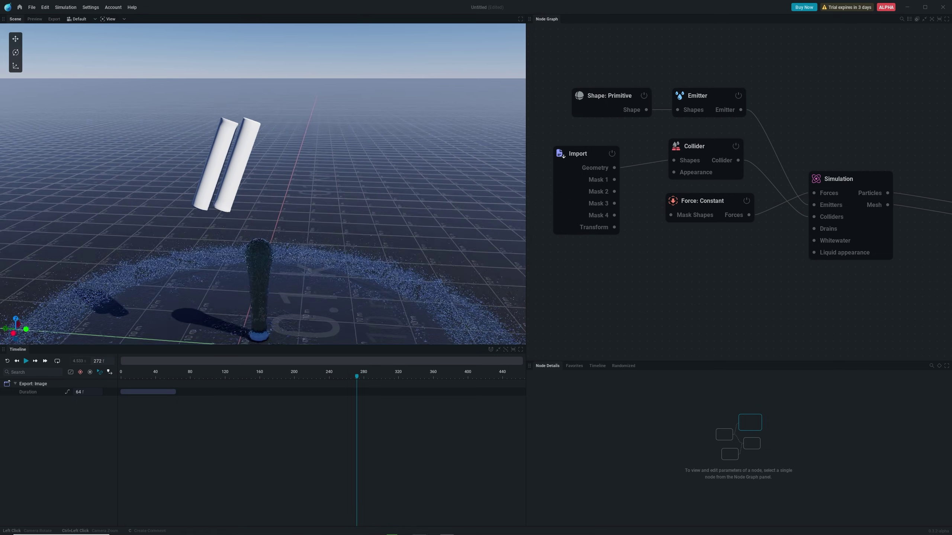
{"action": "left_click_drag", "start_coordinate": [245, 300], "coordinate": [251, 334]}
{"action": "middle_click_drag", "start_coordinate": [506, 315], "coordinate": [438, 236]}
{"action": "scroll", "coordinate": [437, 237], "scroll_direction": "up", "scroll_amount": 3}
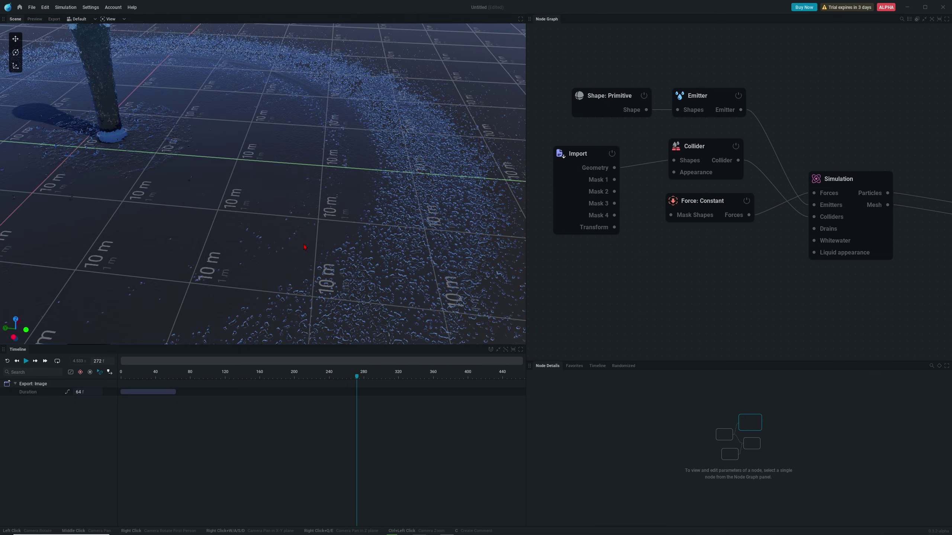
{"action": "scroll", "coordinate": [303, 259], "scroll_direction": "down", "scroll_amount": 2}
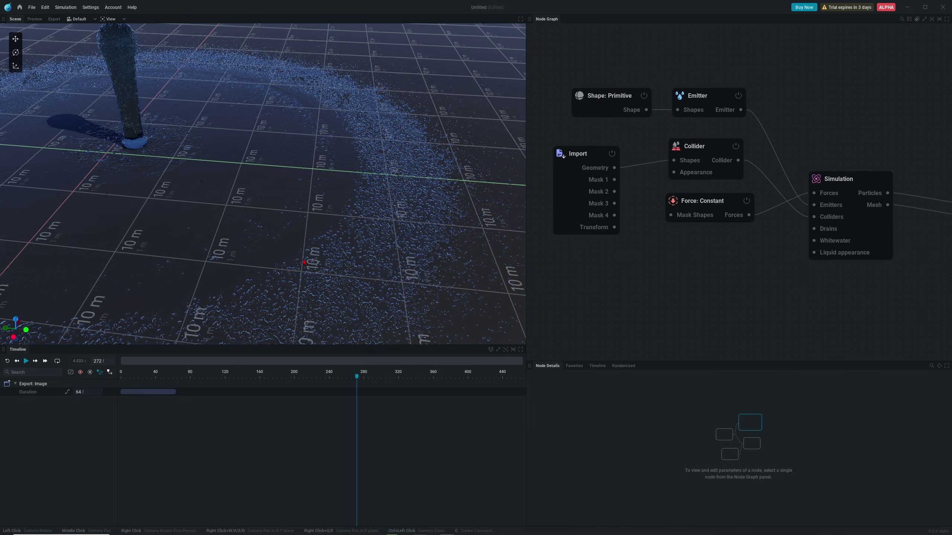
{"action": "scroll", "coordinate": [167, 169], "scroll_direction": "down", "scroll_amount": 2}
{"action": "middle_click_drag", "start_coordinate": [167, 169], "coordinate": [283, 275]}
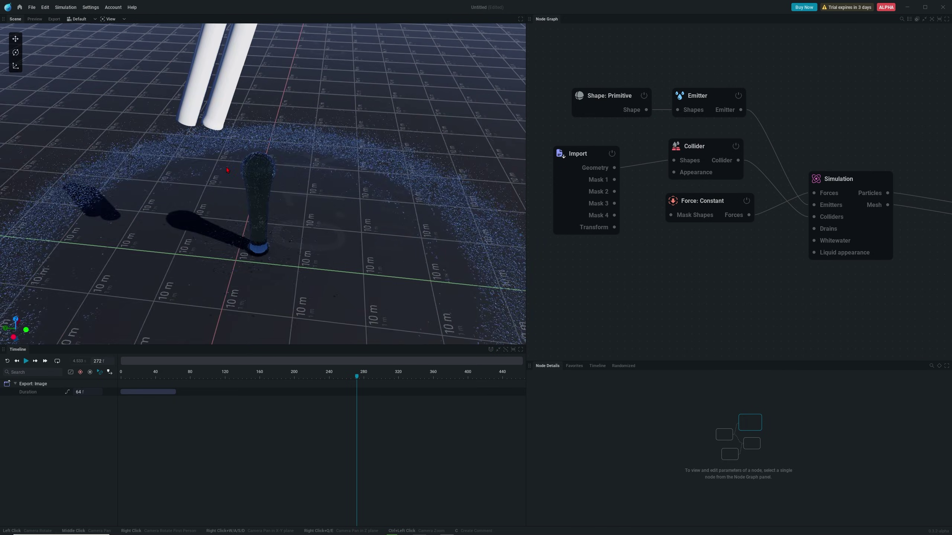
{"action": "left_click_drag", "start_coordinate": [284, 275], "coordinate": [249, 231]}
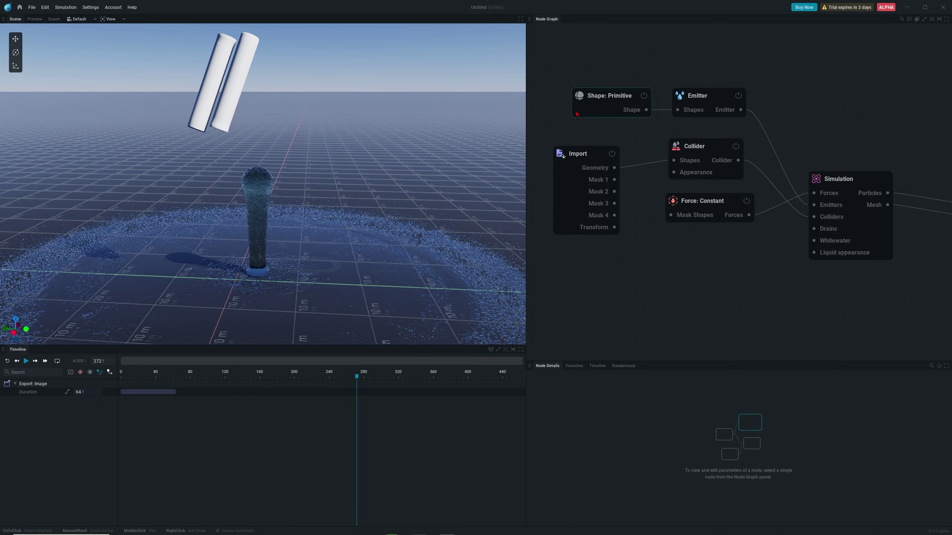
Step: Move the Simulation node up beside the Emitter and Collider nodes and enable Reset Simulation with a reset time of 4 s
{"action": "middle_click_drag", "start_coordinate": [706, 256], "coordinate": [691, 257]}
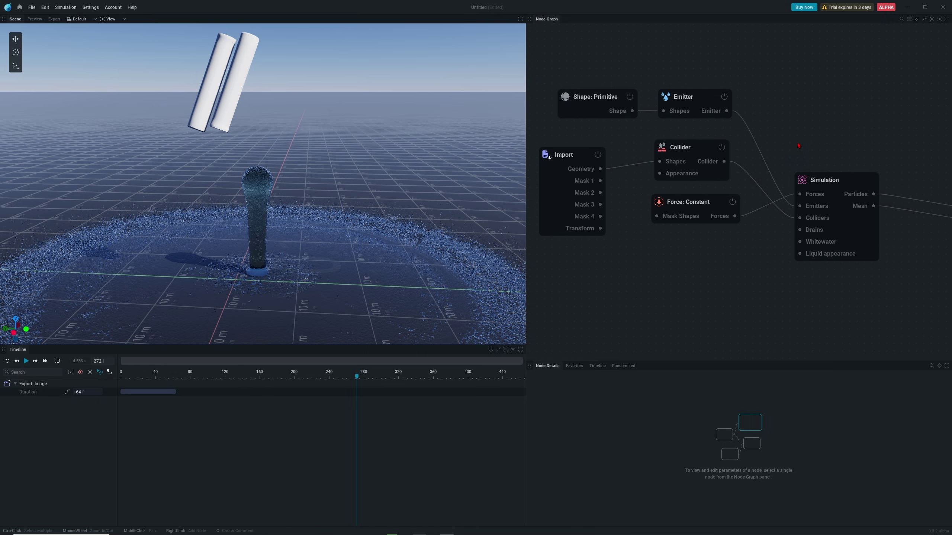
{"action": "left_click_drag", "start_coordinate": [823, 190], "coordinate": [802, 129]}
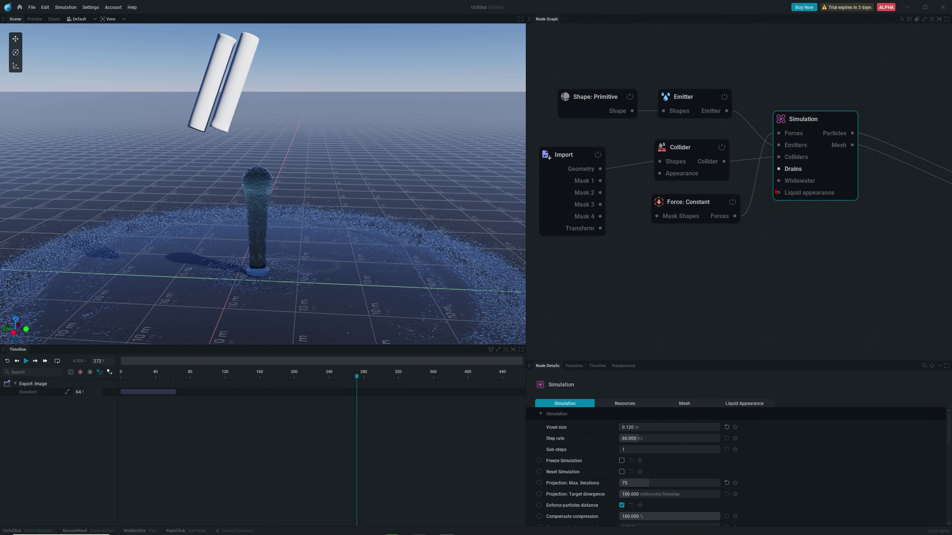
{"action": "left_click_drag", "start_coordinate": [685, 362], "coordinate": [685, 247]}
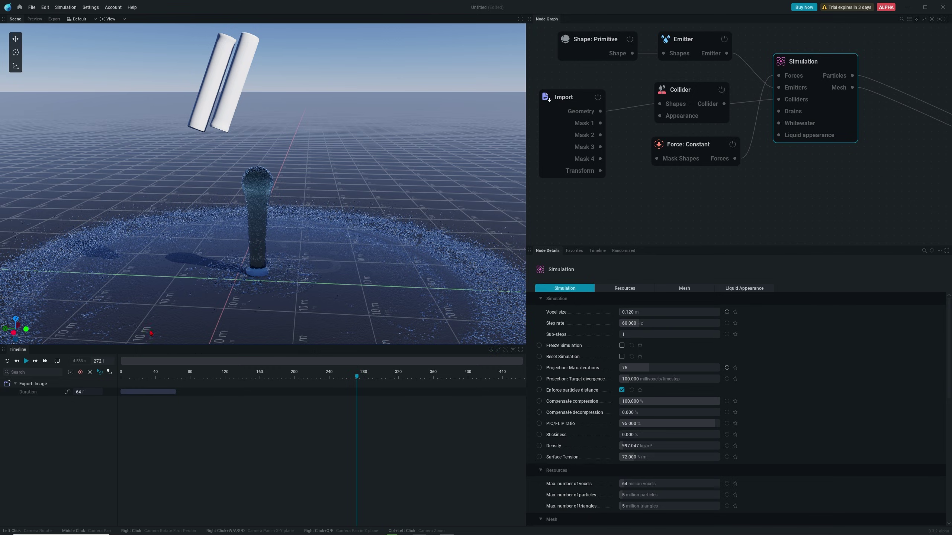
{"action": "left_click", "coordinate": [622, 357]}
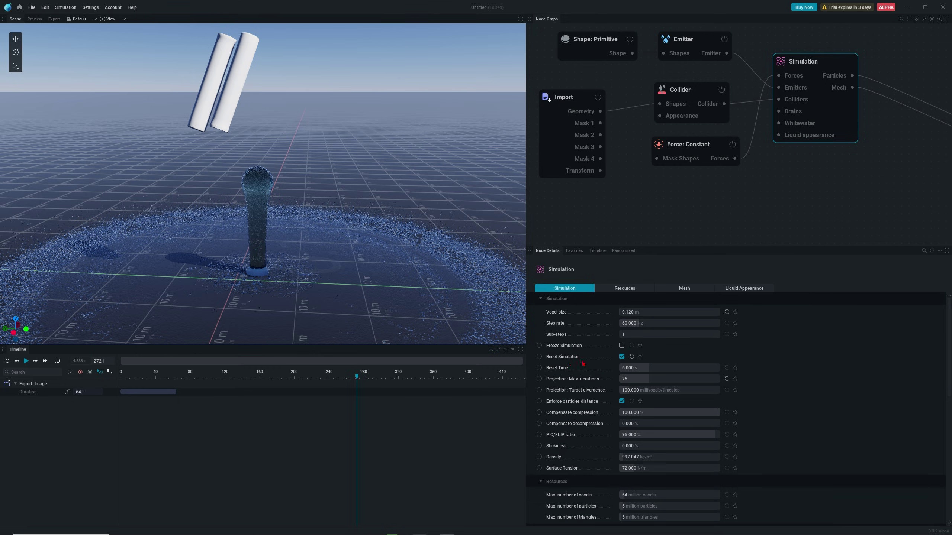
{"action": "type", "text": "4"}
{"action": "key", "text": "Return"}
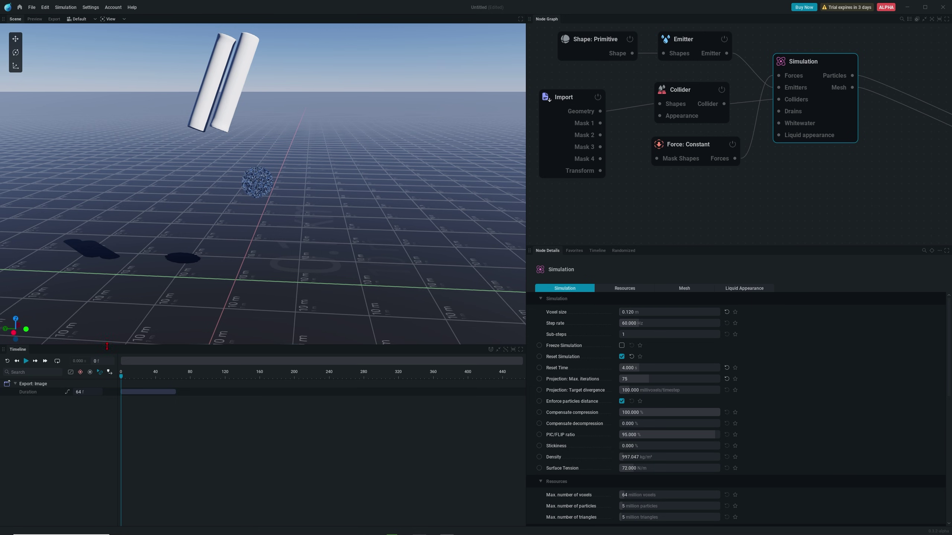
{"action": "key", "text": "space"}
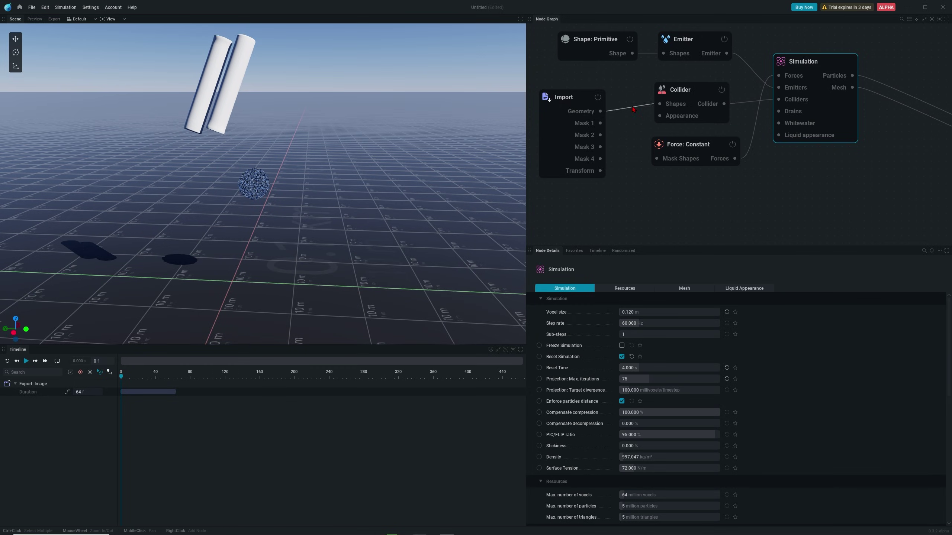
Step: Set the Emitter's lifetime range to 10 s minimum and maximum and its emission mode to Fill
{"action": "middle_click_drag", "start_coordinate": [633, 108], "coordinate": [619, 143]}
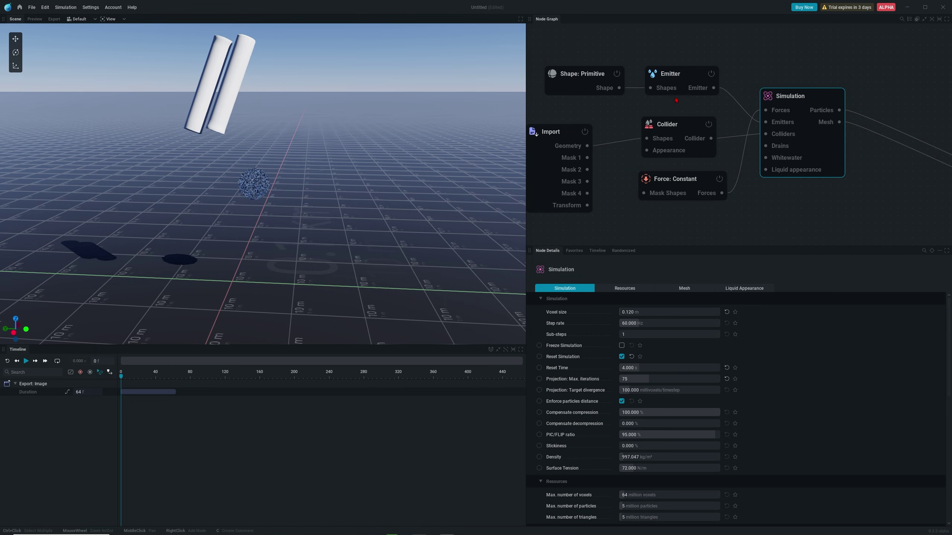
{"action": "left_click", "coordinate": [673, 75]}
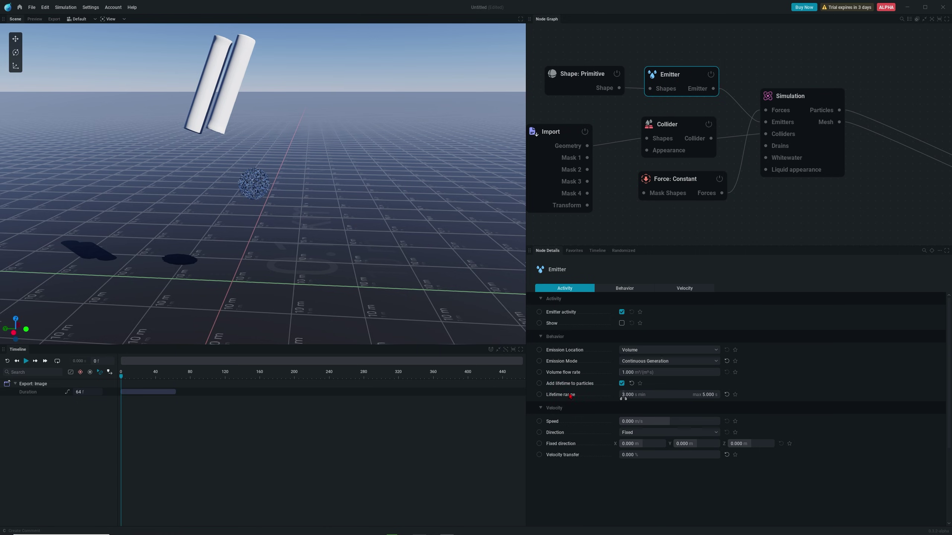
{"action": "left_click_drag", "start_coordinate": [637, 399], "coordinate": [641, 402]}
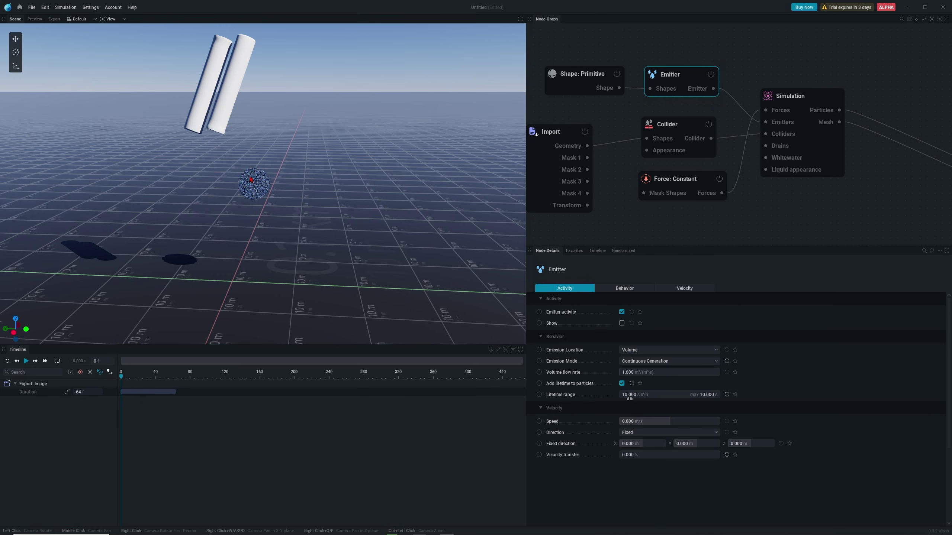
{"action": "left_click", "coordinate": [637, 361]}
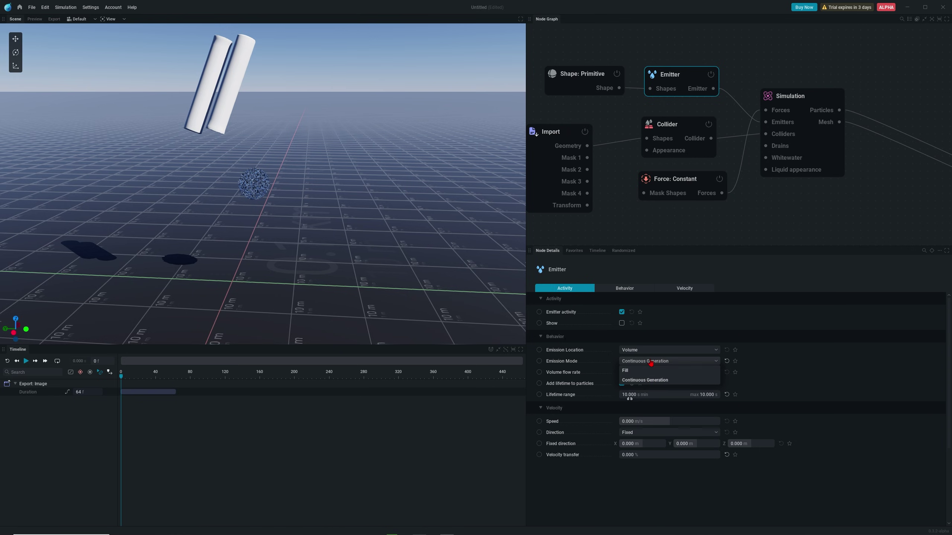
{"action": "left_click", "coordinate": [629, 376]}
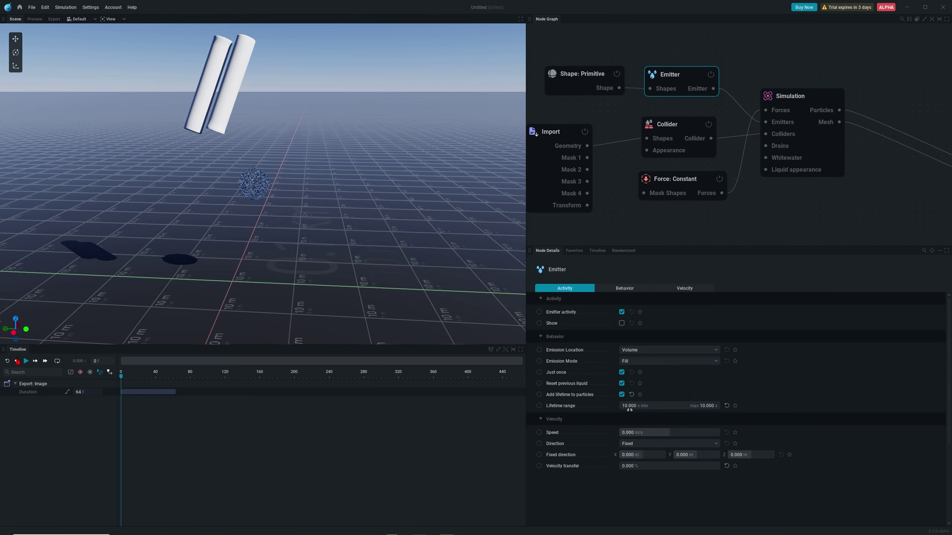
Step: Play the simulation to check the Fill emission and reset it to frame 0
{"action": "left_click", "coordinate": [26, 361]}
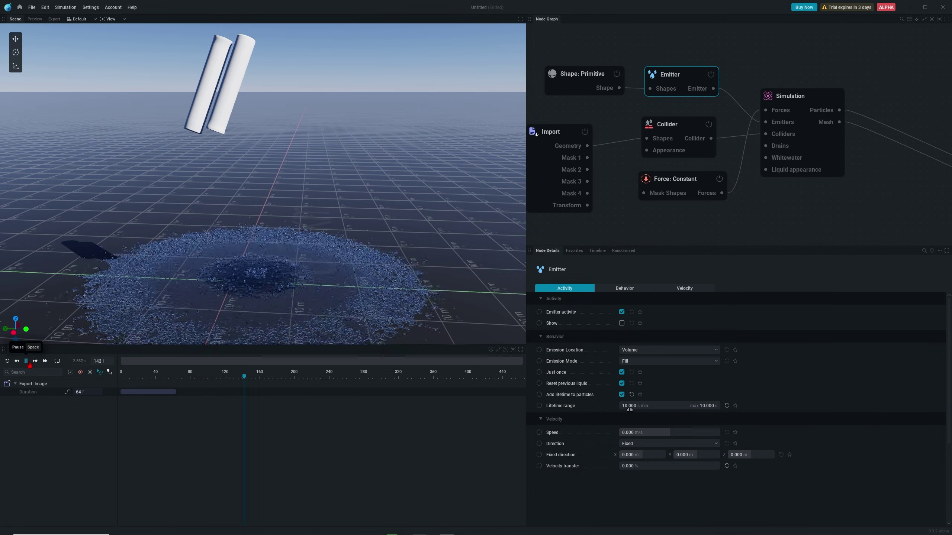
{"action": "left_click", "coordinate": [8, 361]}
{"action": "left_click", "coordinate": [25, 361]}
{"action": "left_click", "coordinate": [7, 361]}
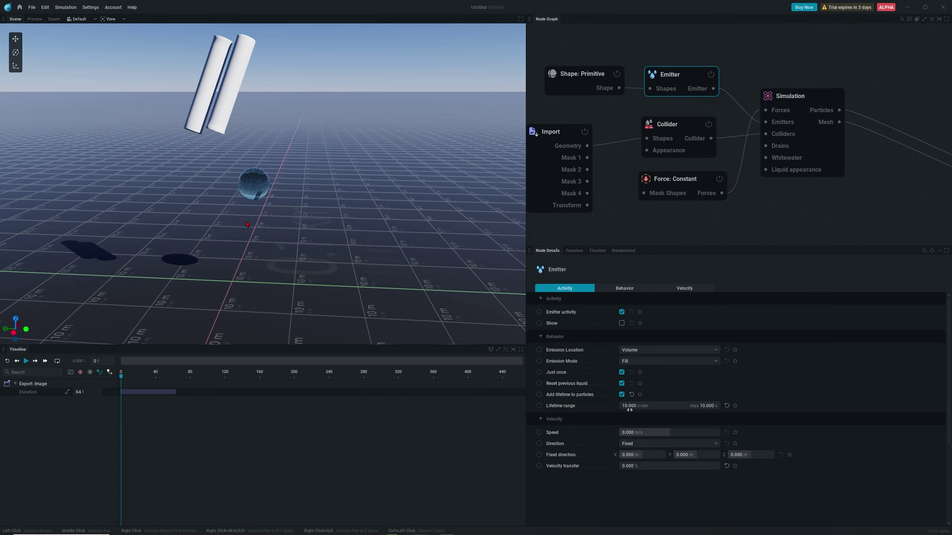
Step: Disable the Force: Constant node and move it lower beneath the Collider node
{"action": "left_click_drag", "start_coordinate": [643, 246], "coordinate": [644, 319]}
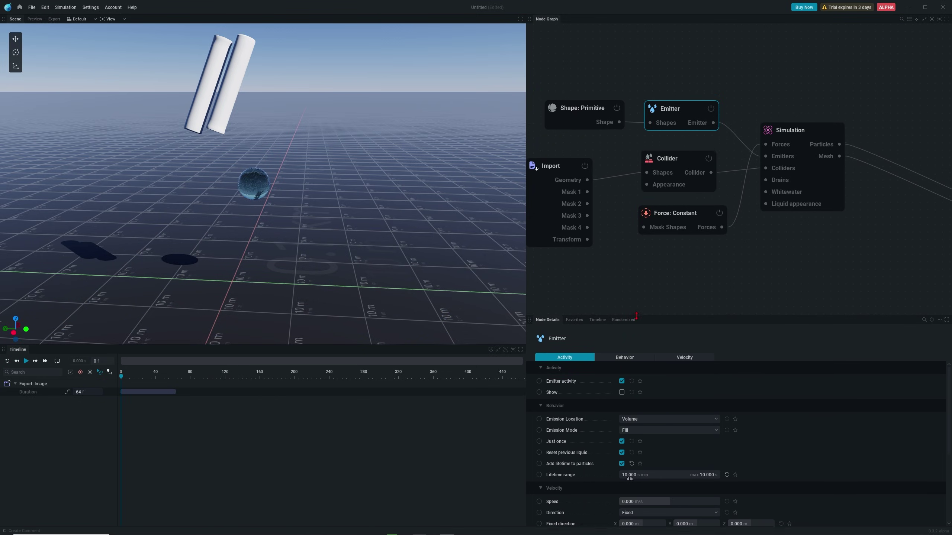
{"action": "left_click", "coordinate": [693, 235]}
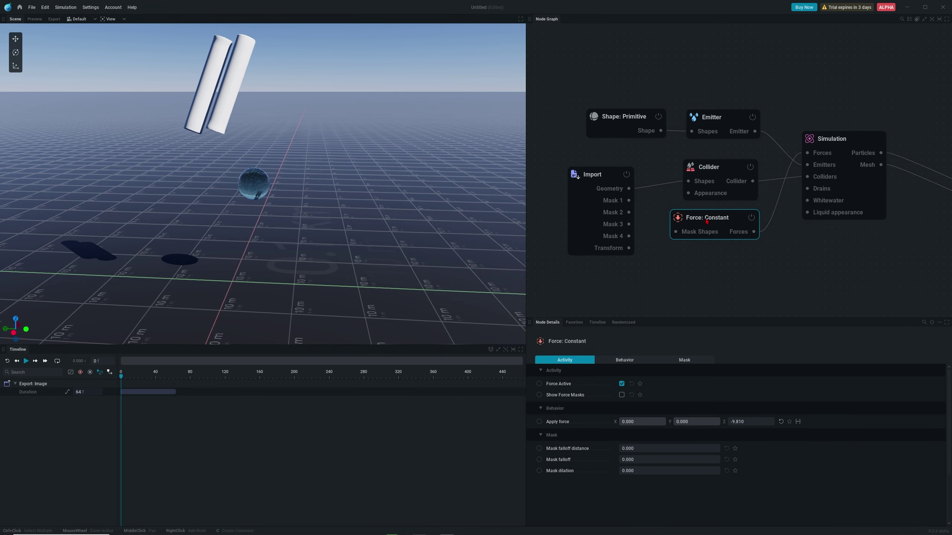
{"action": "left_click_drag", "start_coordinate": [706, 222], "coordinate": [710, 224]}
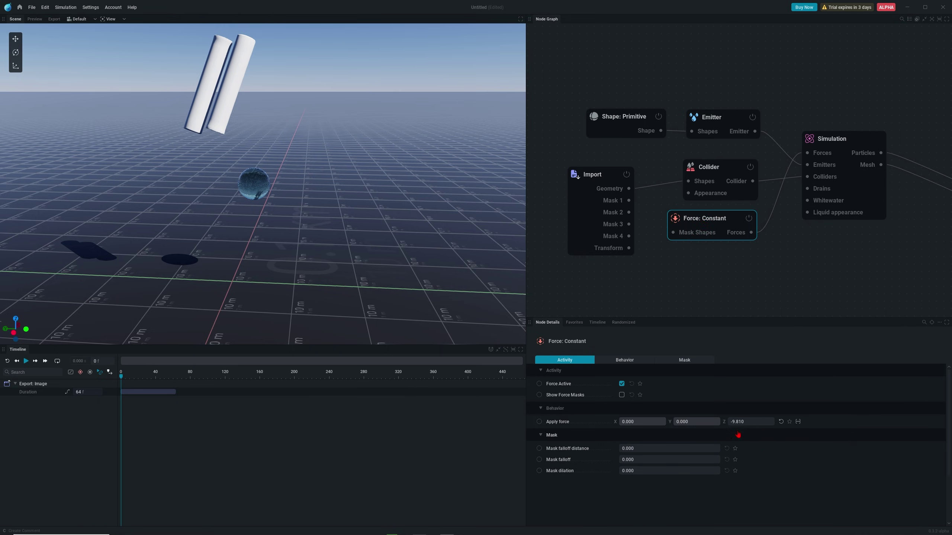
{"action": "left_click", "coordinate": [749, 219]}
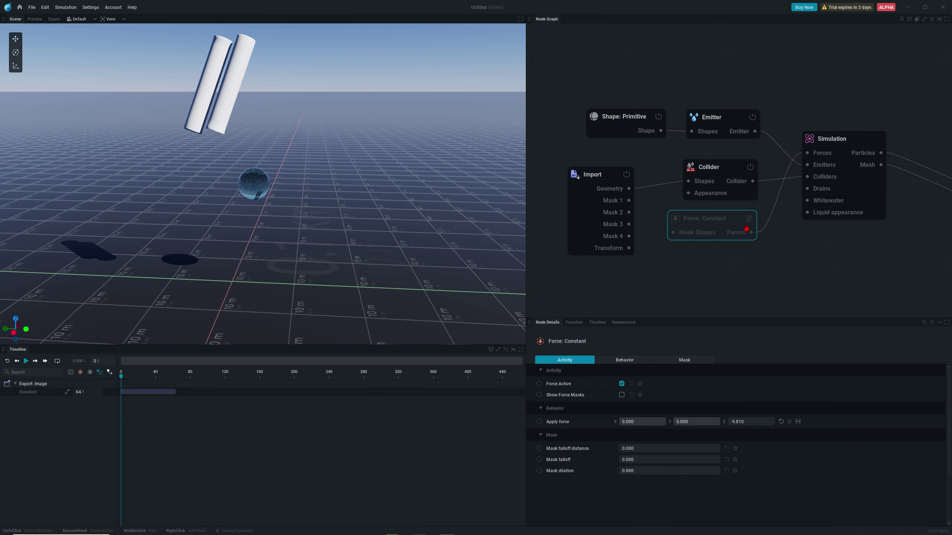
{"action": "left_click_drag", "start_coordinate": [721, 229], "coordinate": [723, 249]}
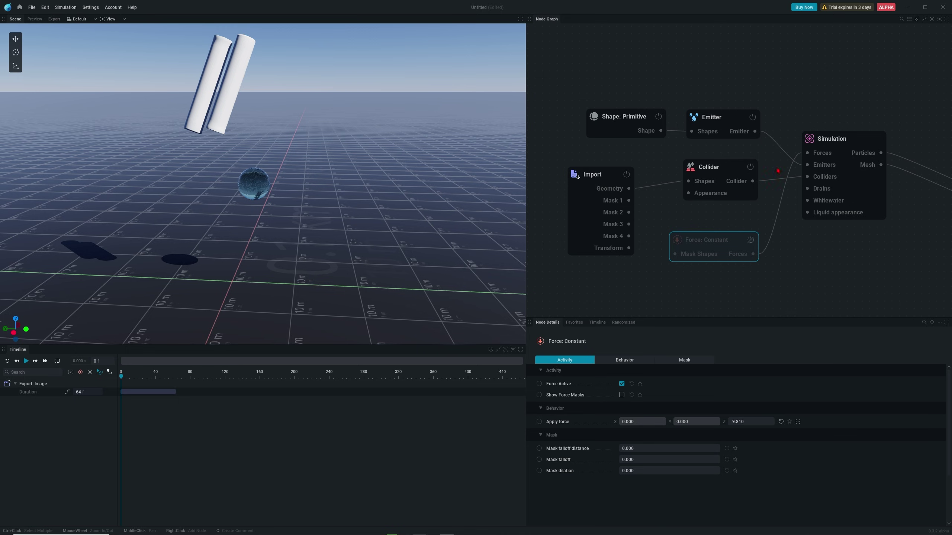
Step: Connect a new Force: Line node to the Simulation's Forces input and move it to about Y -9.5 m, Z 18.7 m
{"action": "left_click_drag", "start_coordinate": [808, 154], "coordinate": [703, 72]}
{"action": "left_click", "coordinate": [700, 102]}
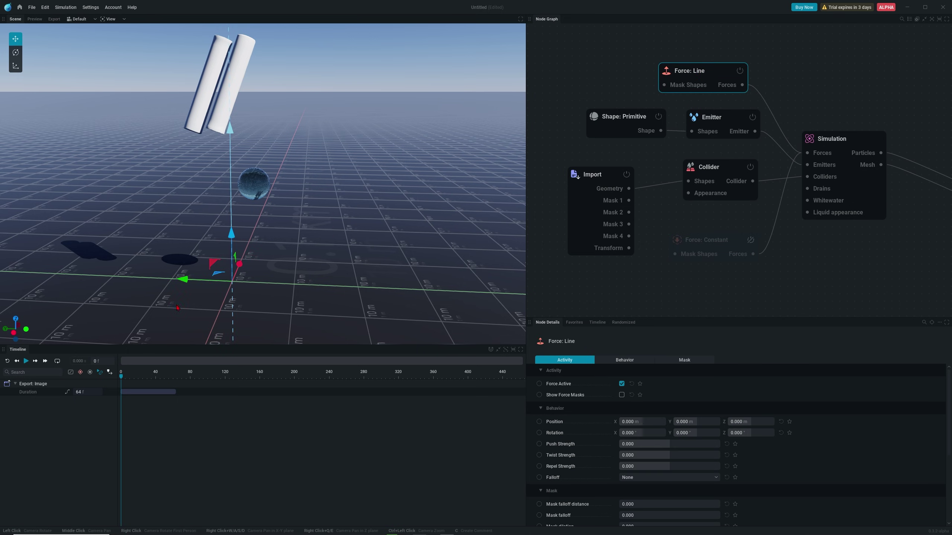
{"action": "left_click_drag", "start_coordinate": [275, 289], "coordinate": [243, 243]}
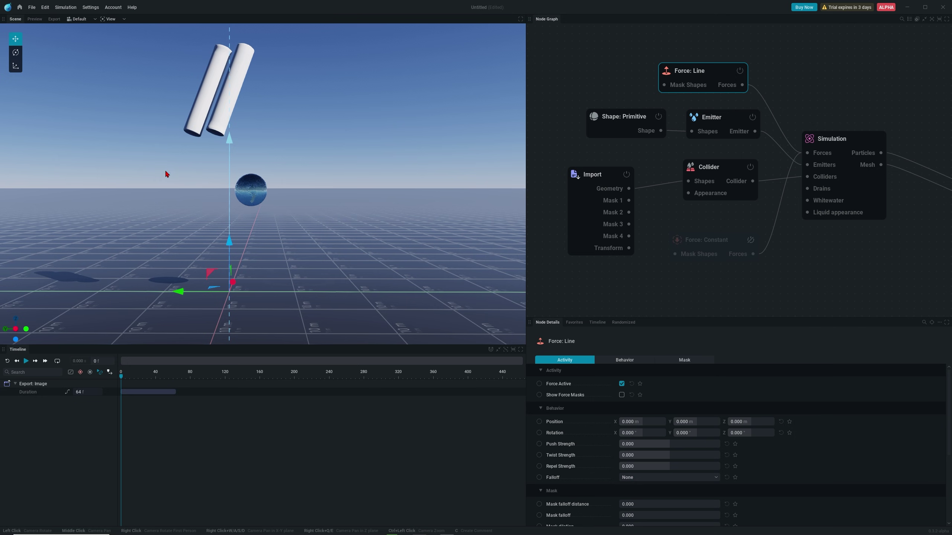
{"action": "left_click_drag", "start_coordinate": [209, 277], "coordinate": [256, 275]}
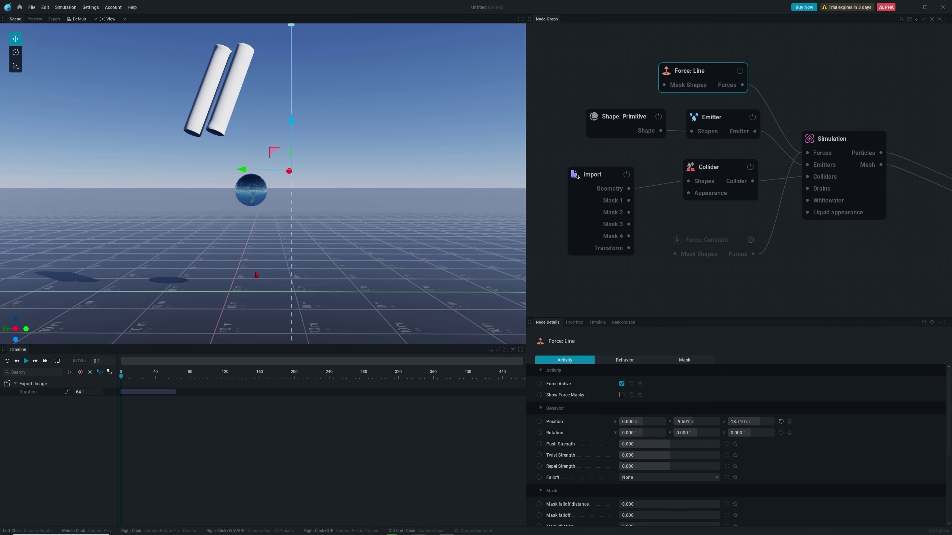
Step: Rotate the Force: Line to about -40.8° on X toward the cylinders and set its Push Strength to 4
{"action": "left_click_drag", "start_coordinate": [242, 154], "coordinate": [208, 206]}
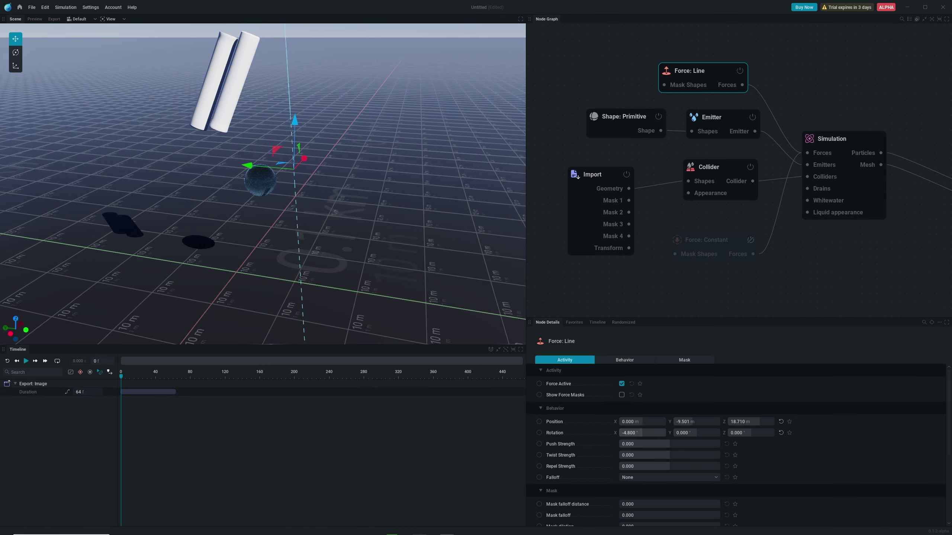
{"action": "left_click_drag", "start_coordinate": [636, 433], "coordinate": [633, 433]}
{"action": "mouse_move", "coordinate": [232, 180]}
{"action": "left_mouse_down"}
{"action": "mouse_move", "coordinate": [150, 243]}
{"action": "mouse_move", "coordinate": [230, 171]}
{"action": "left_mouse_up"}
{"action": "left_click_drag", "start_coordinate": [264, 208], "coordinate": [302, 185]}
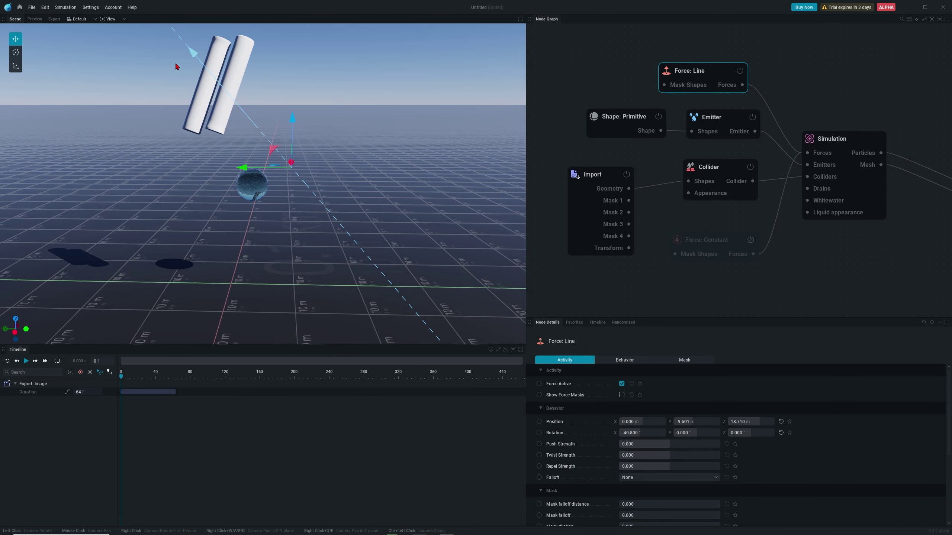
{"action": "left_click_drag", "start_coordinate": [210, 94], "coordinate": [200, 113]}
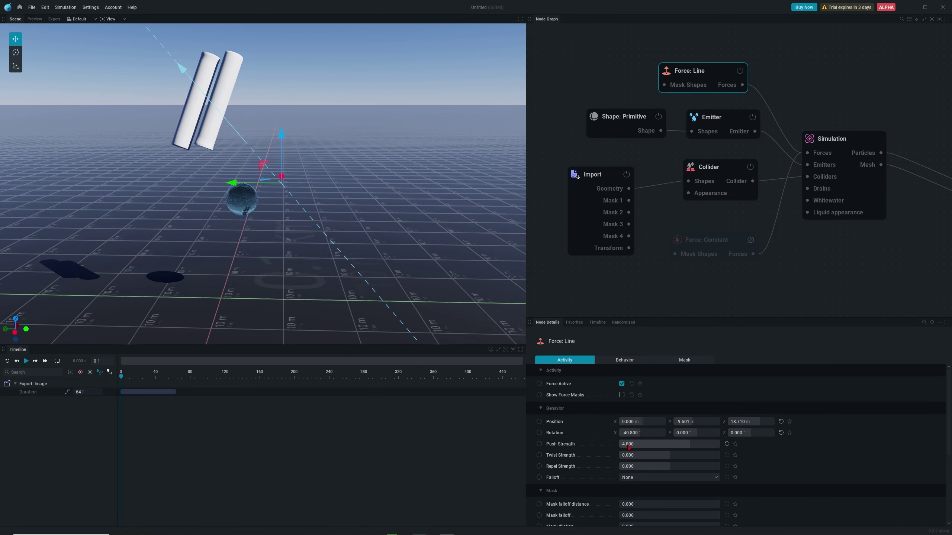
Step: Play the simulation to check how the line force pushes the liquid, and reset it to frame 0
{"action": "middle_click_drag", "start_coordinate": [238, 160], "coordinate": [219, 183]}
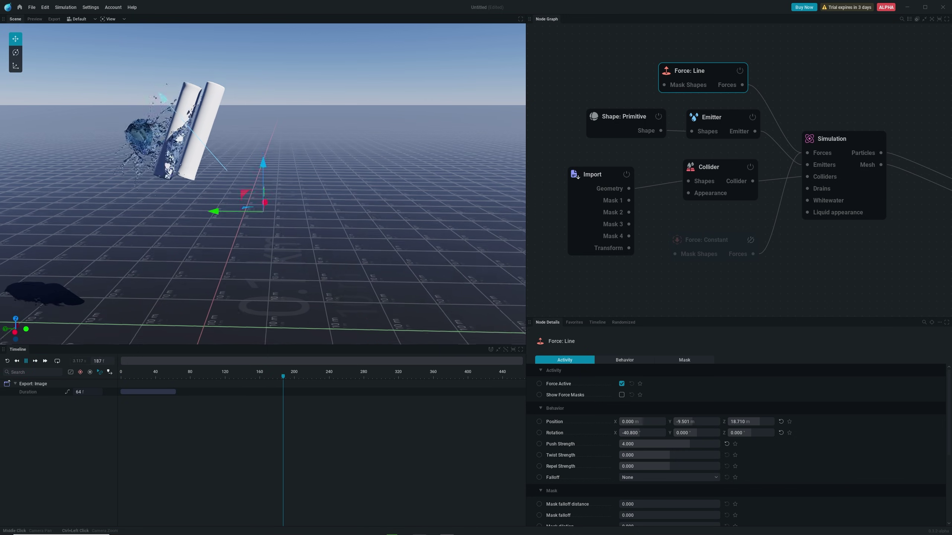
{"action": "left_click", "coordinate": [26, 362]}
{"action": "left_click", "coordinate": [7, 362]}
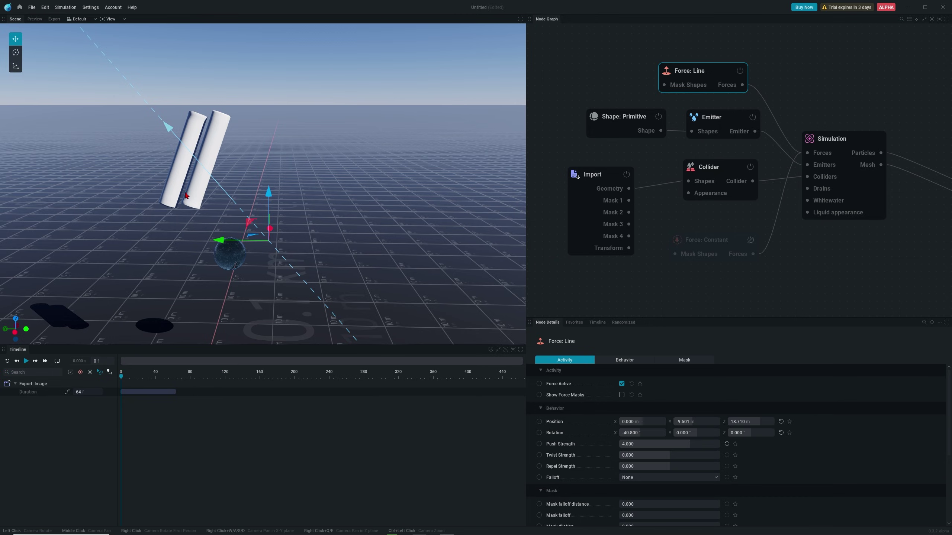
Step: Set the Shape: Primitive sphere's position to 0 on X, Y and Z
{"action": "left_click_drag", "start_coordinate": [187, 193], "coordinate": [76, 257]}
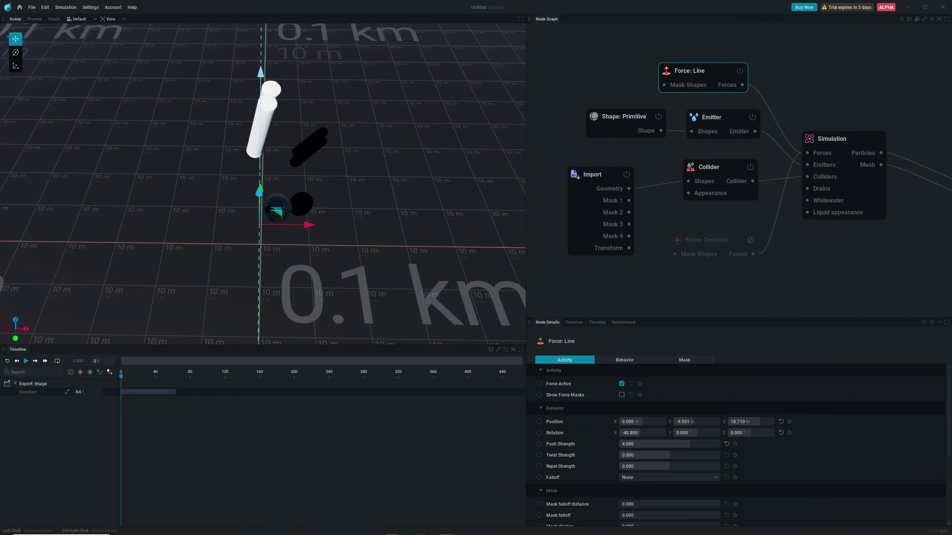
{"action": "left_click", "coordinate": [629, 123]}
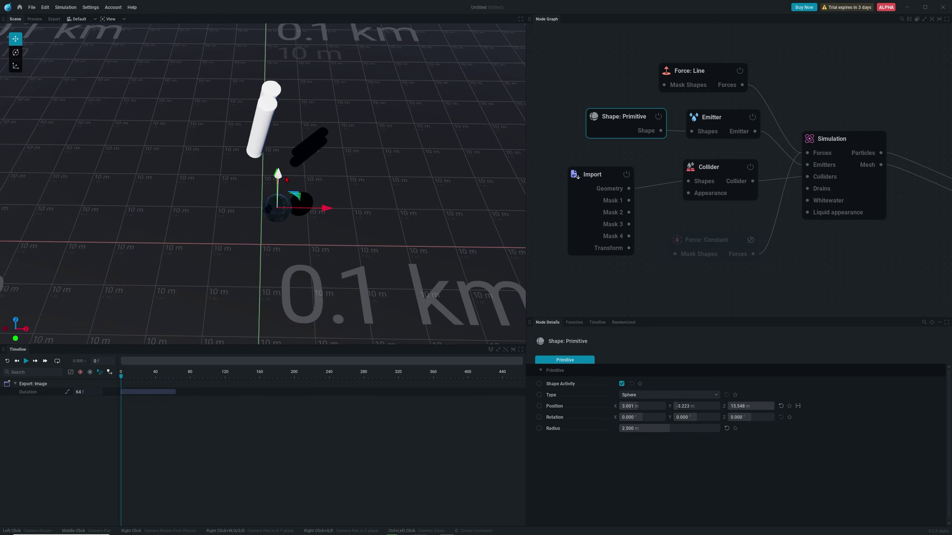
{"action": "double_click", "coordinate": [691, 408]}
{"action": "type", "text": "0"}
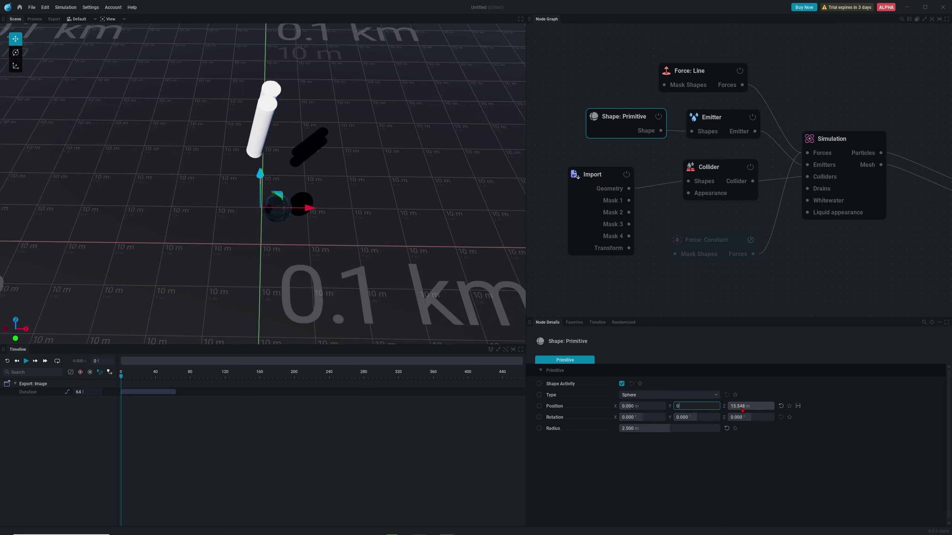
{"action": "double_click", "coordinate": [746, 408]}
{"action": "type", "text": "0"}
{"action": "key", "text": "Return"}
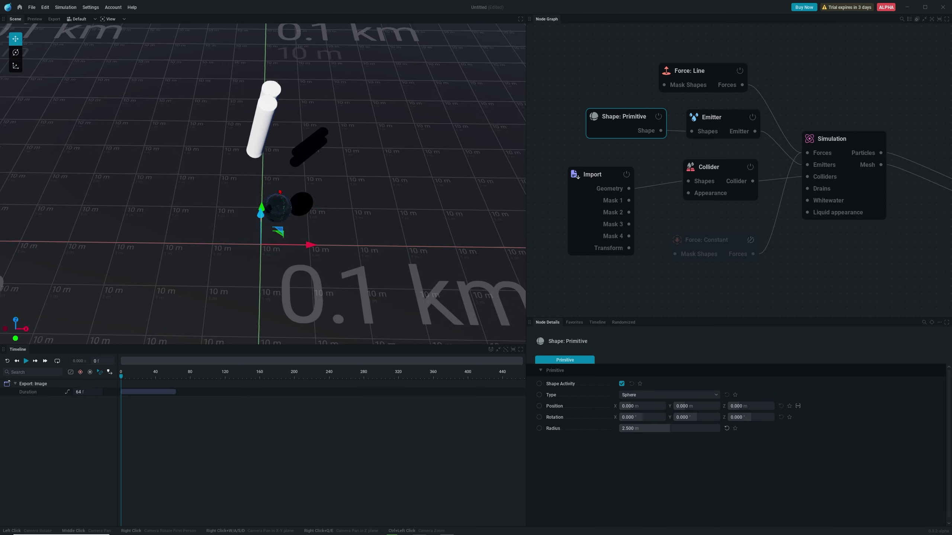
Step: Show the Emitter in the viewport and move its sphere to about Y -10.5 m, Z 21.3 m
{"action": "left_click", "coordinate": [712, 124]}
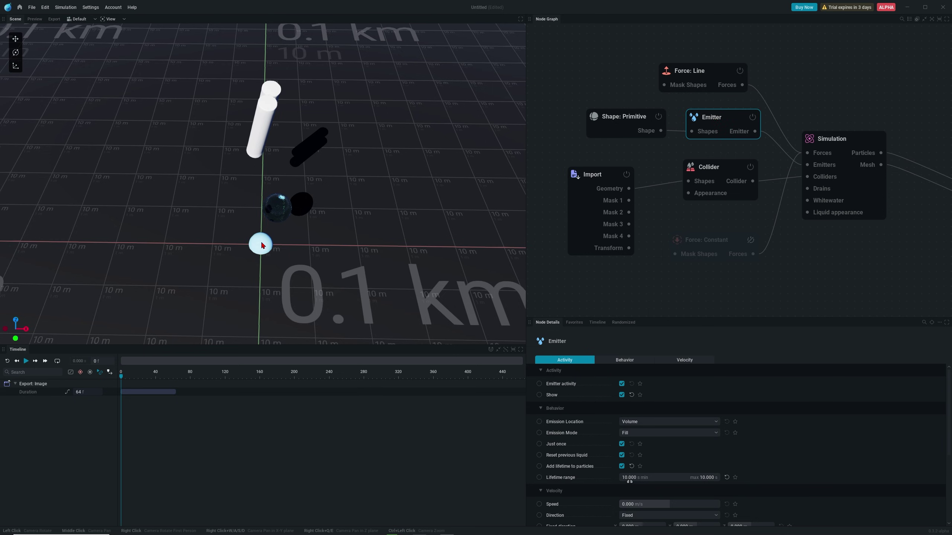
{"action": "left_click_drag", "start_coordinate": [258, 258], "coordinate": [268, 251]}
{"action": "left_click_drag", "start_coordinate": [268, 250], "coordinate": [318, 210]}
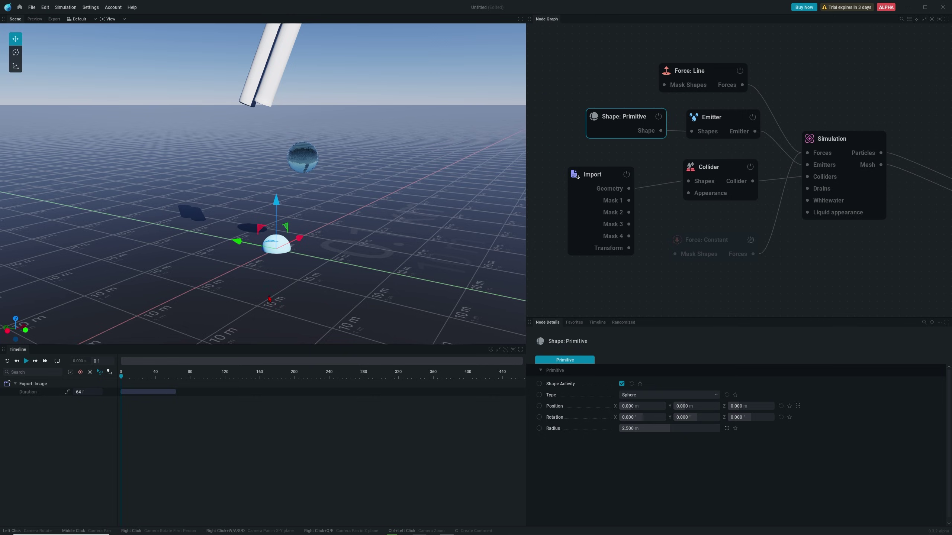
{"action": "left_click_drag", "start_coordinate": [269, 299], "coordinate": [225, 121]}
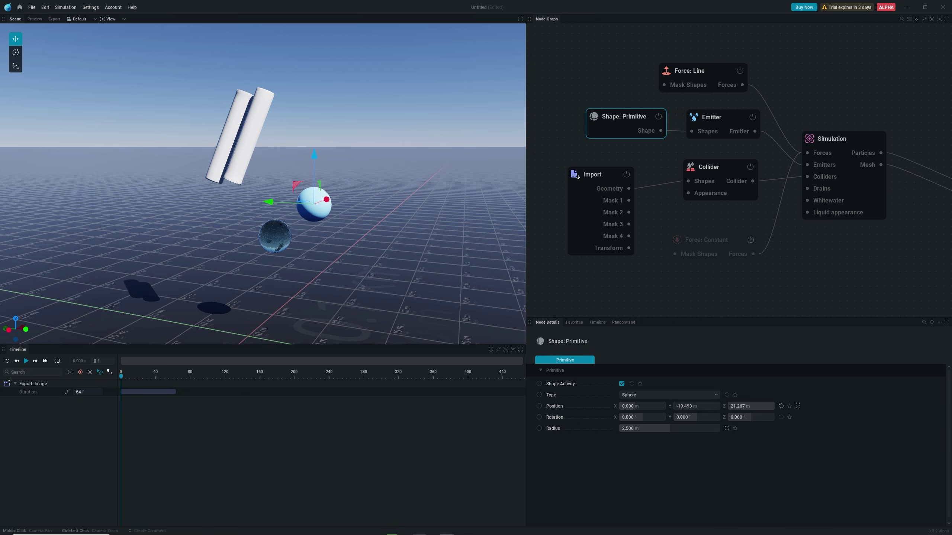
Step: Play the simulation from the repositioned sphere and examine the splash against the cylinders
{"action": "key", "text": "space"}
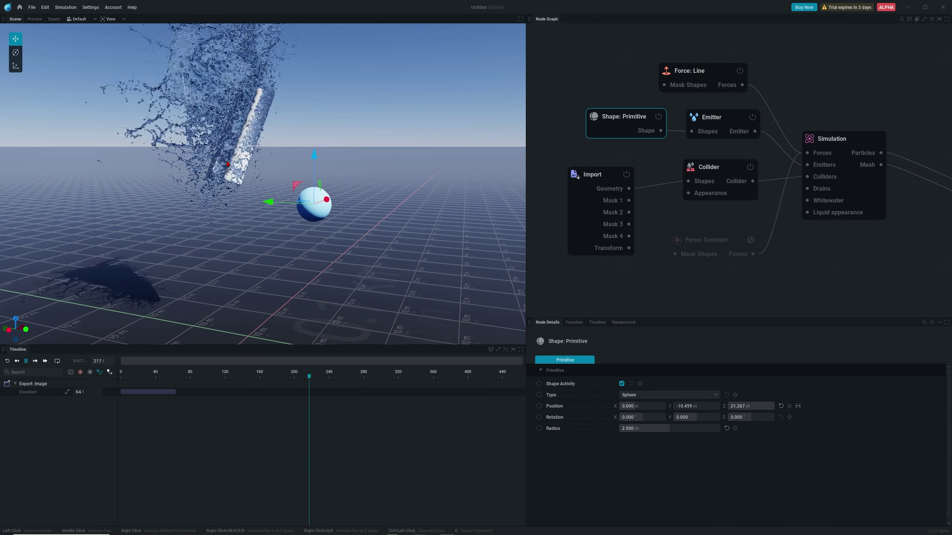
{"action": "mouse_move", "coordinate": [227, 164]}
{"action": "left_mouse_down"}
{"action": "mouse_move", "coordinate": [258, 154]}
{"action": "mouse_move", "coordinate": [198, 191]}
{"action": "mouse_move", "coordinate": [235, 169]}
{"action": "left_mouse_up"}
{"action": "key", "text": "r"}
{"action": "key", "text": "r"}
{"action": "middle_click_drag", "start_coordinate": [234, 178], "coordinate": [245, 228]}
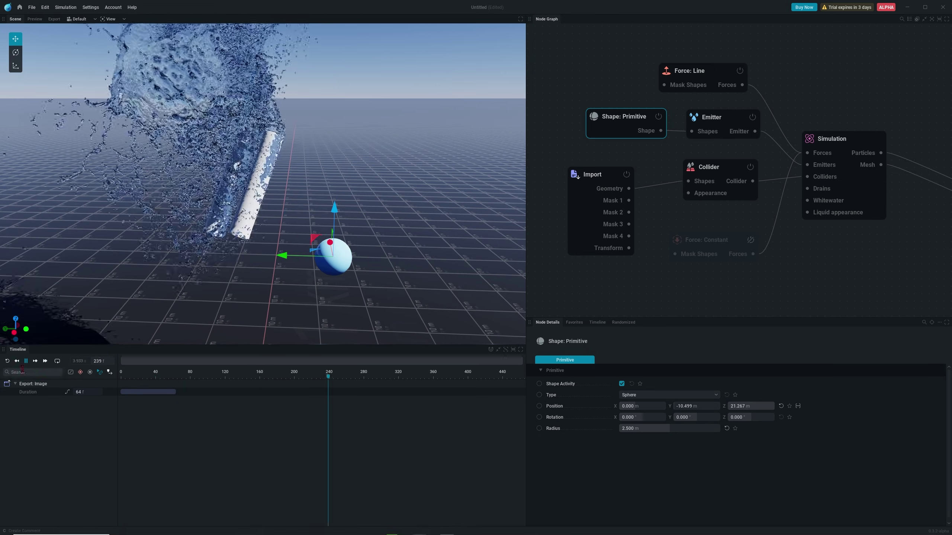
Step: Widen the node area and set the Simulation node's PIC/FLIP ratio to 0% during playback
{"action": "left_click", "coordinate": [717, 120]}
{"action": "left_click", "coordinate": [820, 138]}
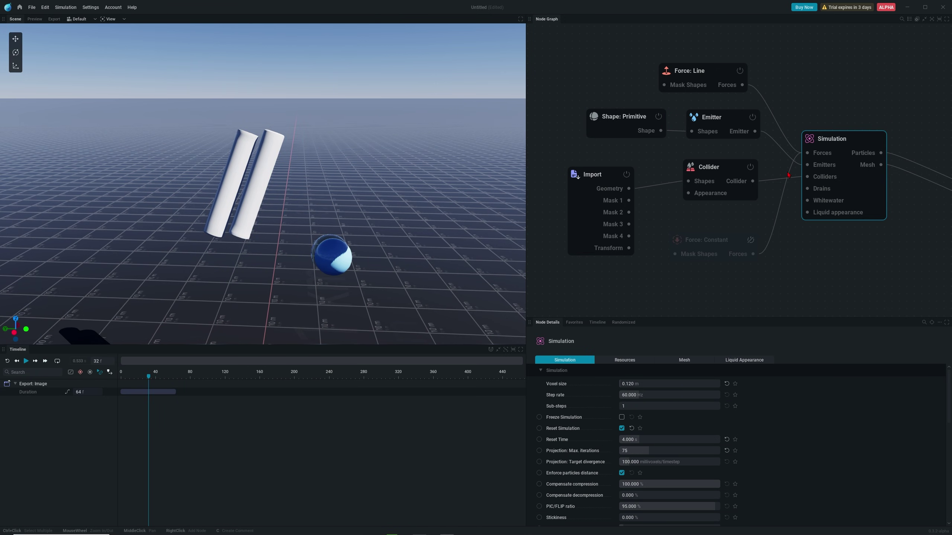
{"action": "left_click_drag", "start_coordinate": [525, 189], "coordinate": [446, 189]}
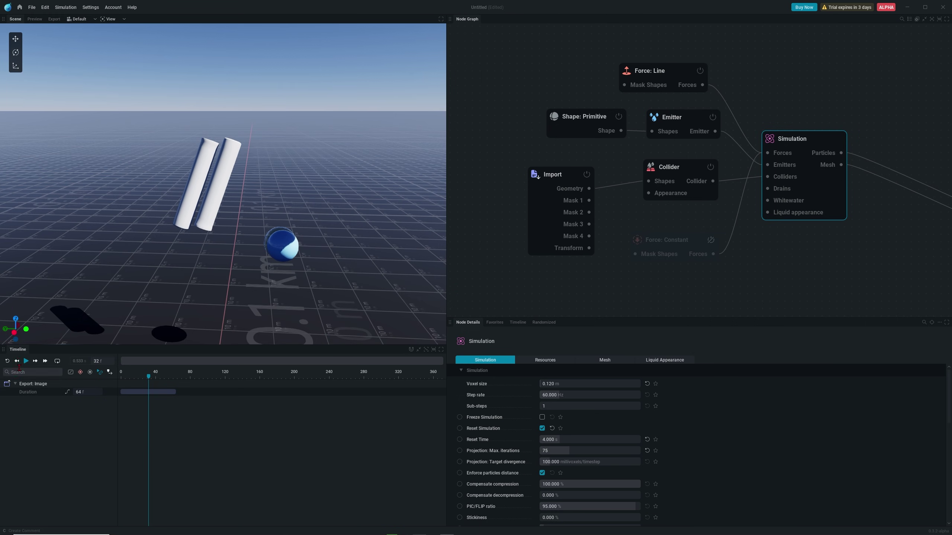
{"action": "left_click", "coordinate": [26, 361]}
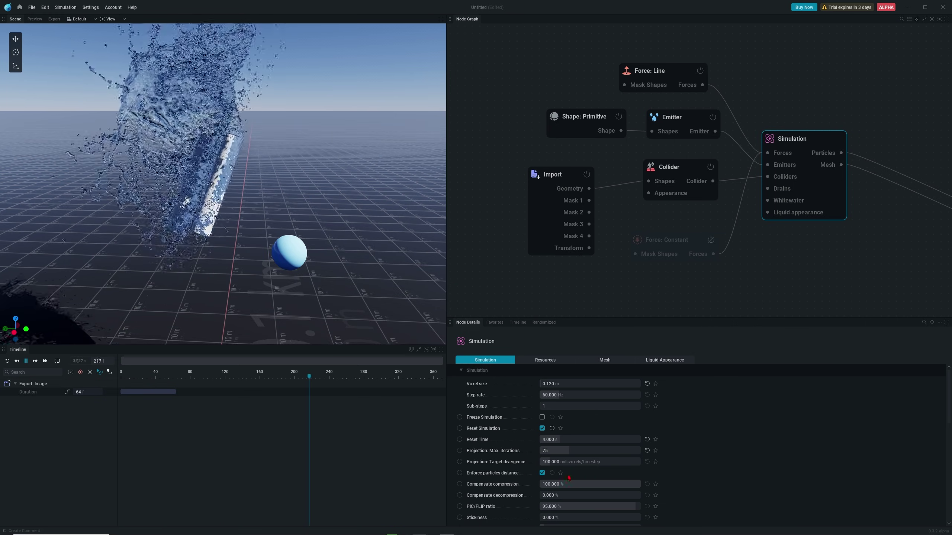
{"action": "scroll", "coordinate": [711, 479], "scroll_direction": "down", "scroll_amount": 1}
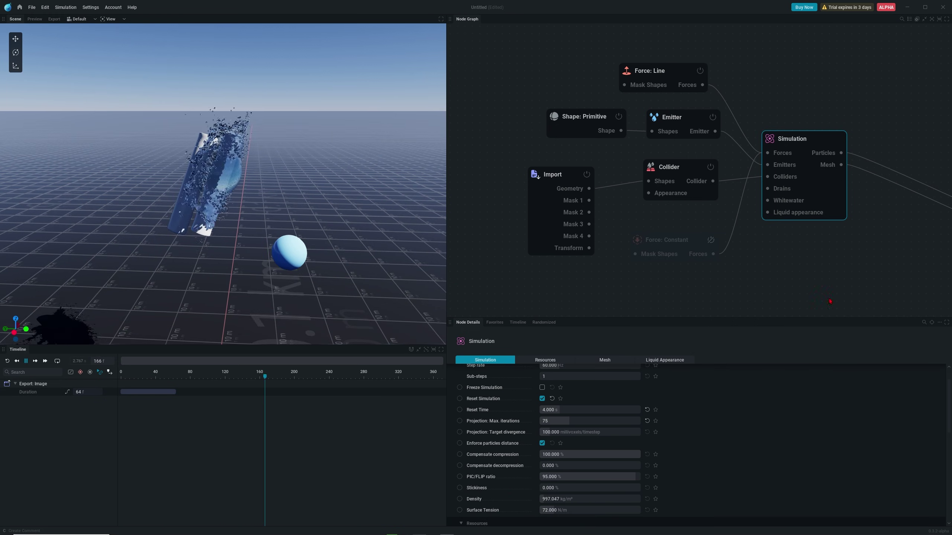
{"action": "left_click_drag", "start_coordinate": [797, 152], "coordinate": [792, 155]}
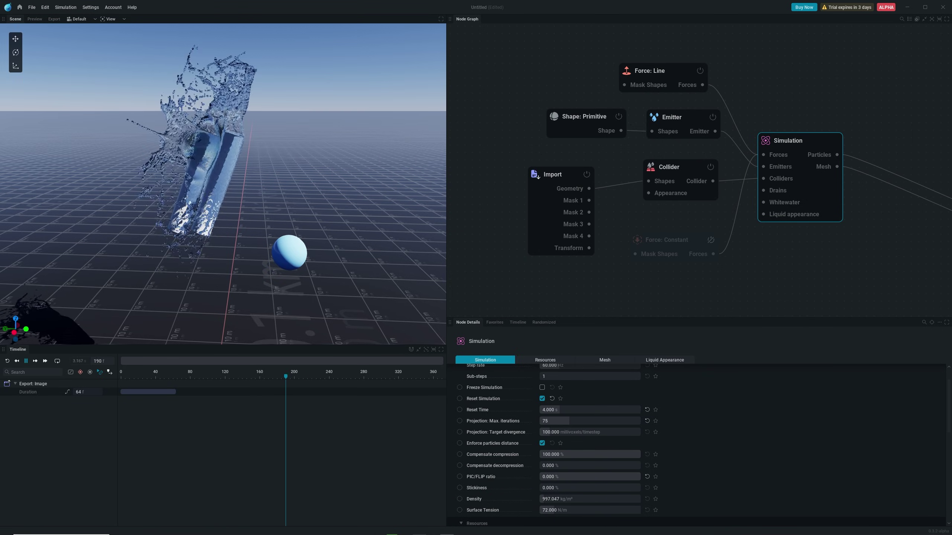
{"action": "left_click_drag", "start_coordinate": [569, 477], "coordinate": [316, 446]}
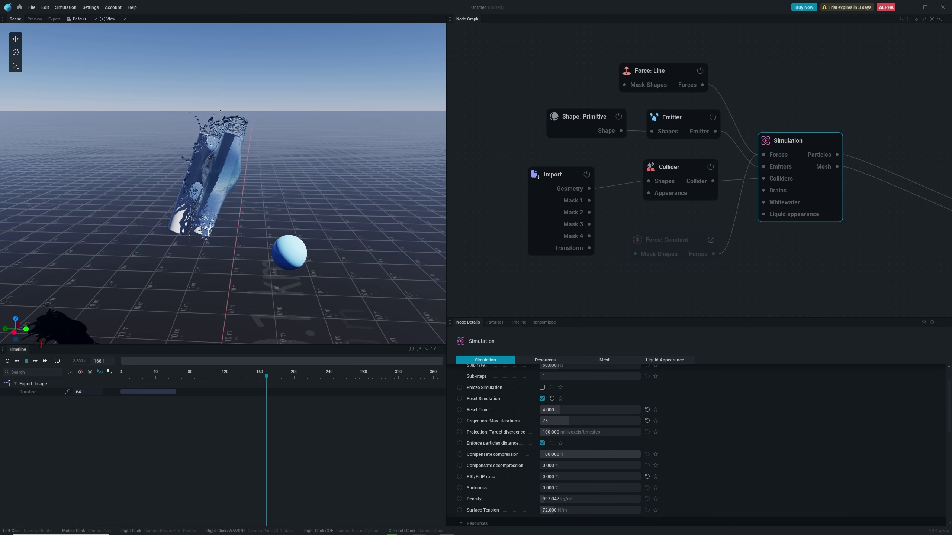
Step: Pause the simulation after the liquid hits the cylinders and inspect the splash shape up close
{"action": "left_click", "coordinate": [26, 364]}
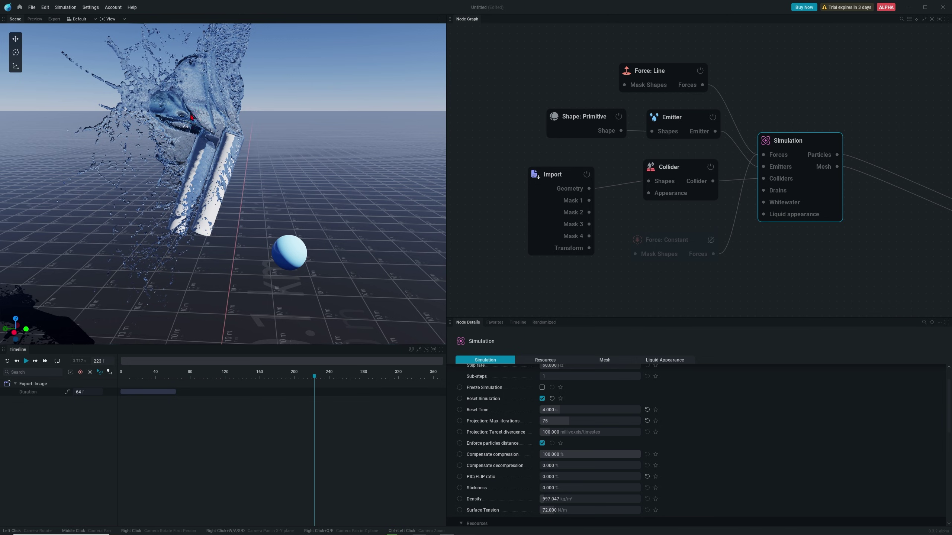
{"action": "middle_click_drag", "start_coordinate": [190, 118], "coordinate": [227, 194]}
{"action": "left_click_drag", "start_coordinate": [227, 194], "coordinate": [240, 192]}
{"action": "middle_click_drag", "start_coordinate": [240, 192], "coordinate": [238, 176]}
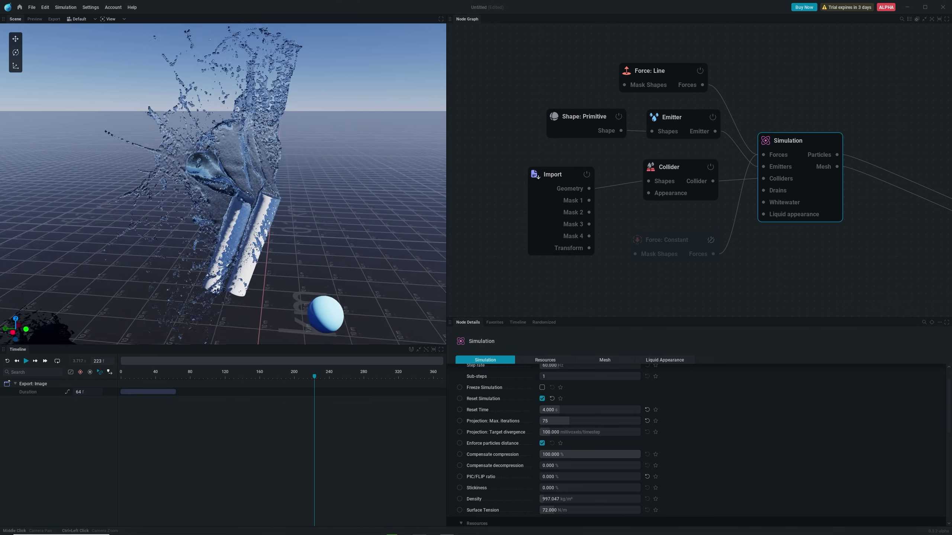
{"action": "left_click_drag", "start_coordinate": [223, 126], "coordinate": [258, 131]}
Step: Set the Simulation's voxel size to 0.06 m, then apply it and reset the simulation
{"action": "scroll", "coordinate": [794, 437], "scroll_direction": "up", "scroll_amount": 2}
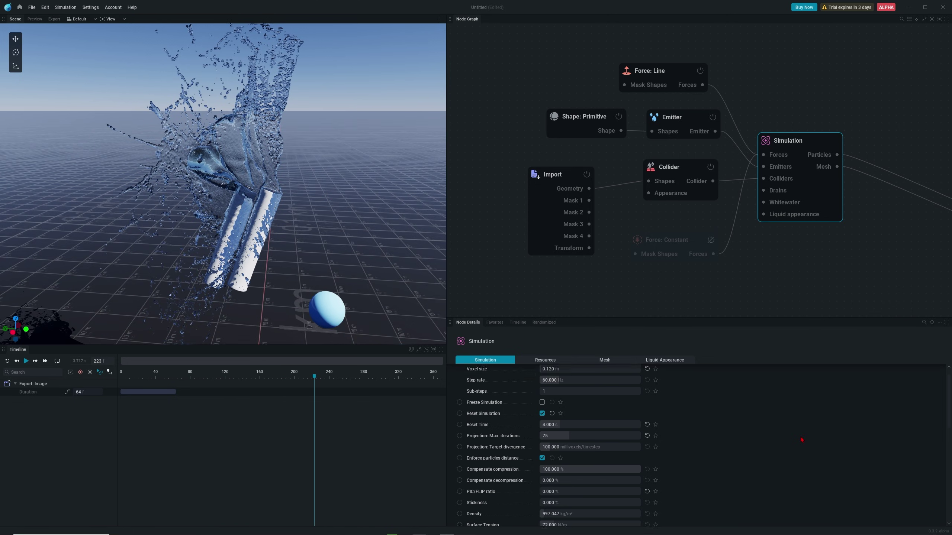
{"action": "key", "text": "Return"}
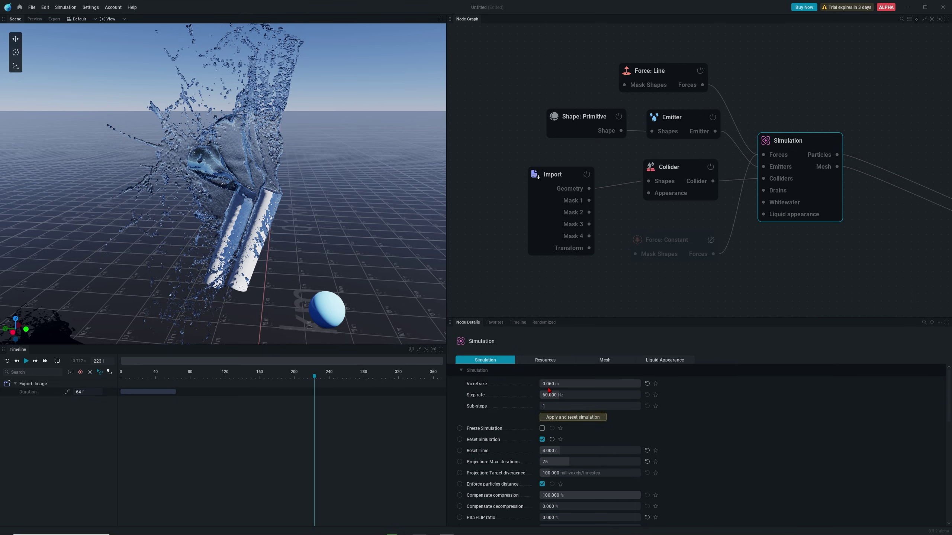
{"action": "left_click", "coordinate": [565, 419]}
Step: Run the finer simulation, pause it after the impact and examine the splash detail around the cylinders
{"action": "middle_click_drag", "start_coordinate": [258, 273], "coordinate": [253, 221]}
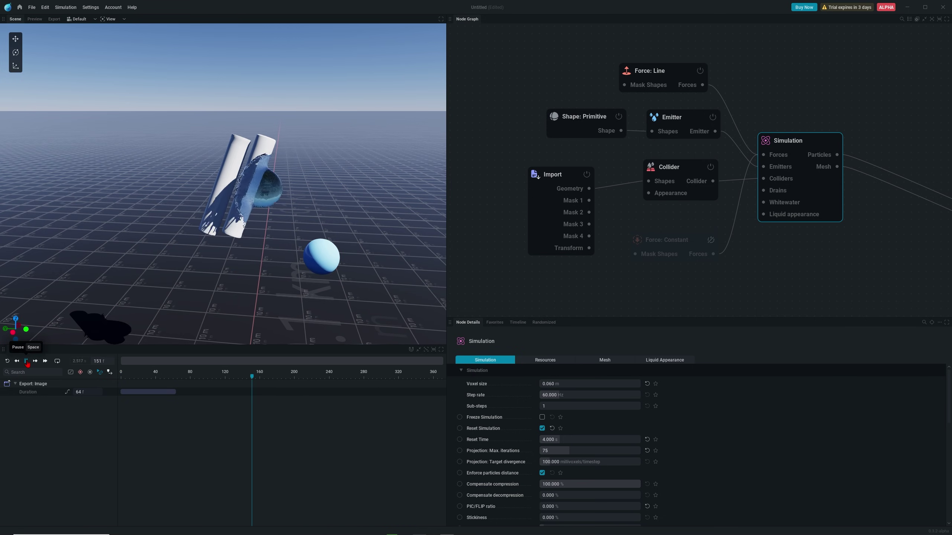
{"action": "left_click", "coordinate": [27, 361]}
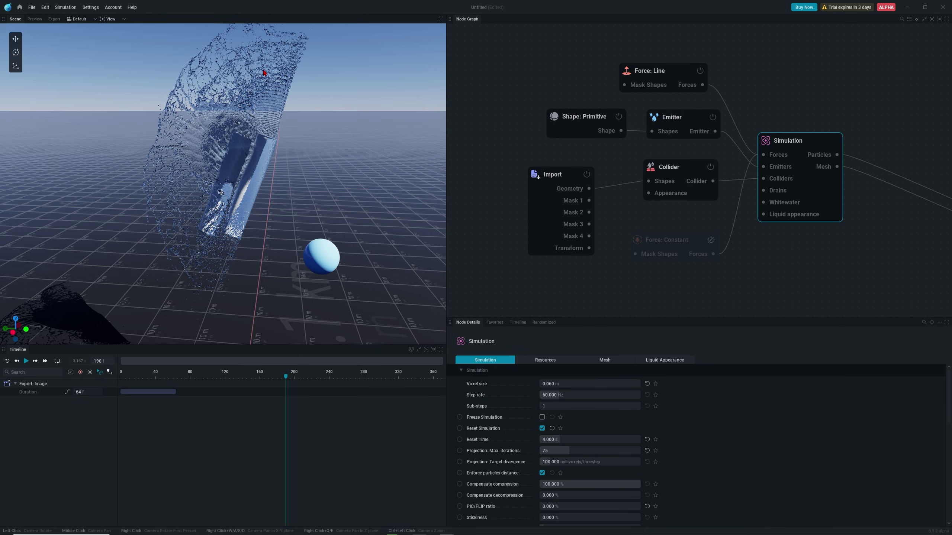
{"action": "left_click_drag", "start_coordinate": [190, 99], "coordinate": [264, 112]}
{"action": "left_click_drag", "start_coordinate": [225, 175], "coordinate": [250, 171]}
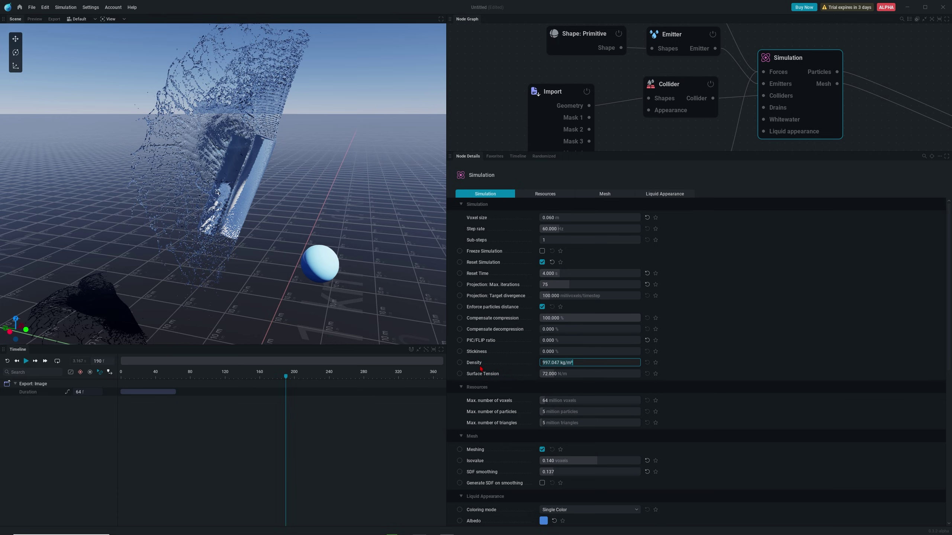
Step: Set the Simulation's liquid Density to 1 kg/m³ and Surface Tension to 100 N/m
{"action": "type", "text": "1"}
{"action": "key", "text": "Return"}
{"action": "left_click", "coordinate": [548, 361]}
{"action": "left_click", "coordinate": [548, 376]}
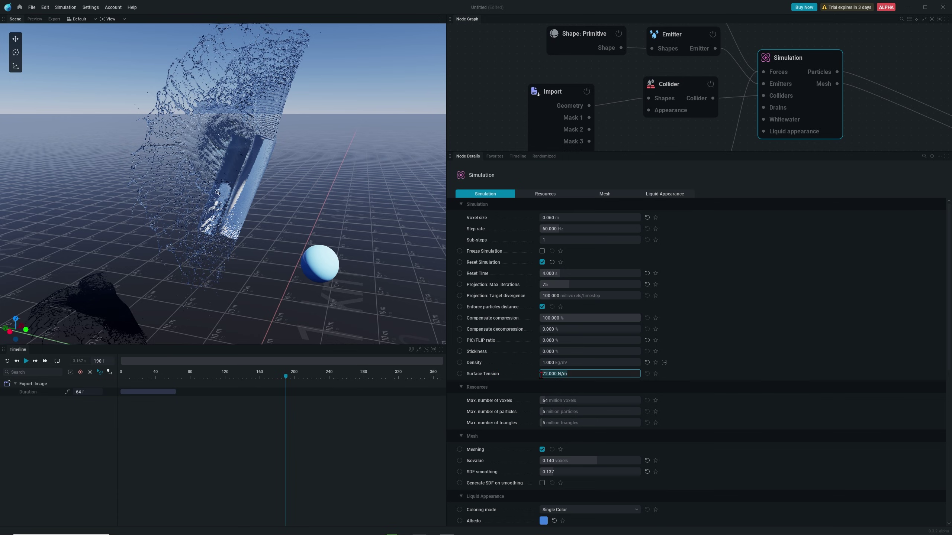
{"action": "middle_click_drag", "start_coordinate": [240, 188], "coordinate": [251, 216]}
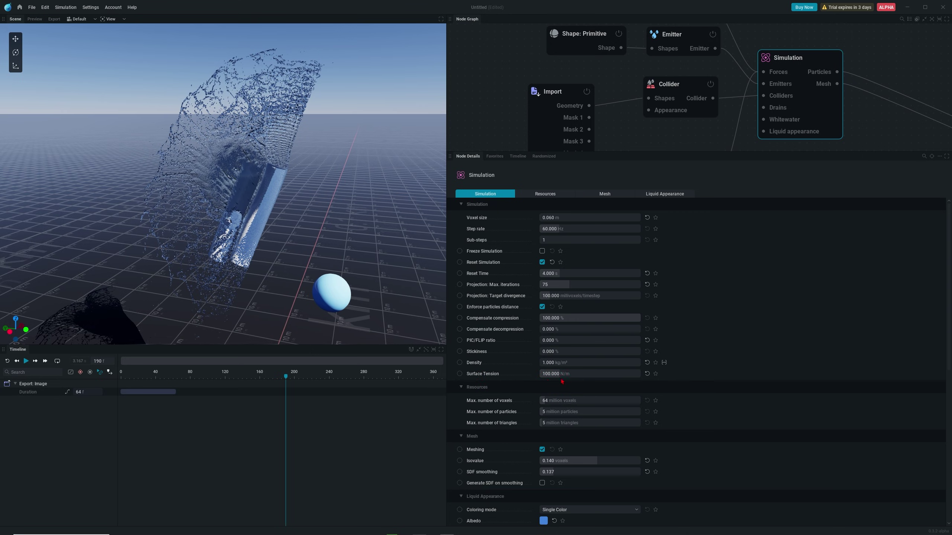
Step: Replay the simulation from the start to check the effect of the new density and surface tension
{"action": "left_click", "coordinate": [15, 361]}
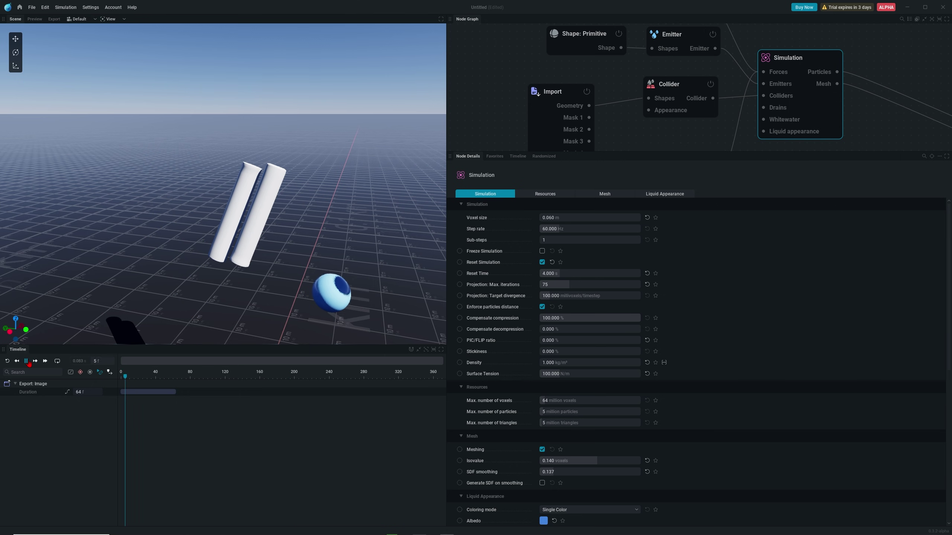
{"action": "left_click", "coordinate": [26, 361]}
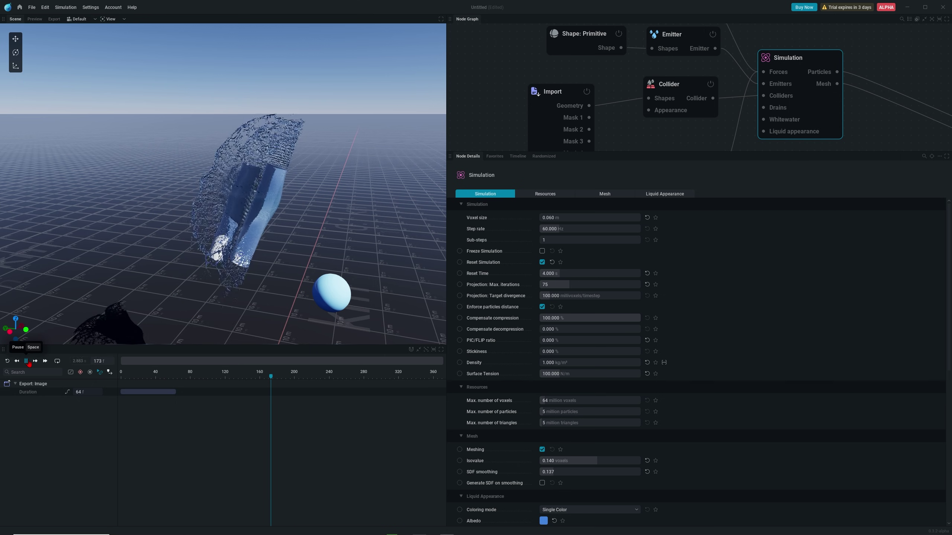
{"action": "left_click", "coordinate": [26, 361]}
{"action": "left_click", "coordinate": [26, 361]}
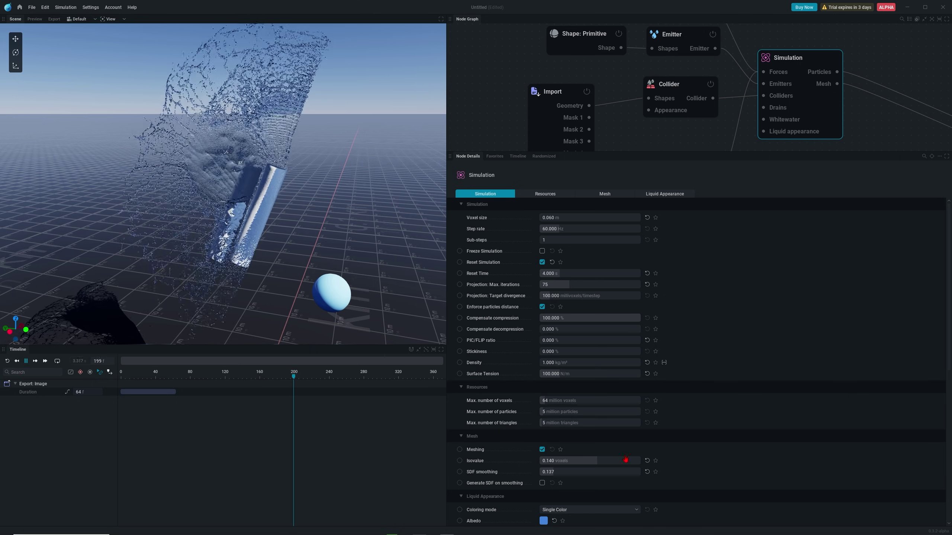
Step: Set the Simulation's Surface Tension to 100000 N/m and restart the simulation to check it
{"action": "left_click", "coordinate": [553, 374]}
{"action": "type", "text": "100000"}
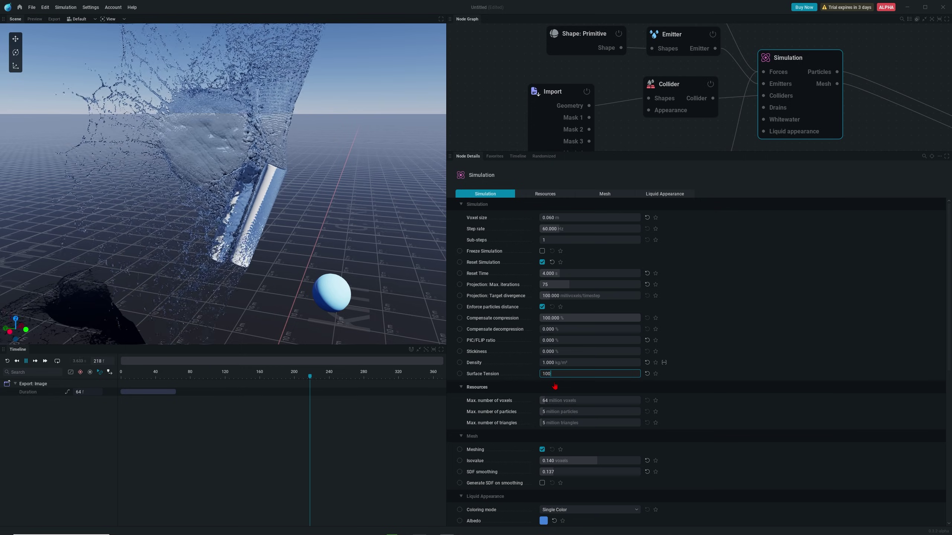
{"action": "key", "text": "Return"}
{"action": "left_click", "coordinate": [27, 362]}
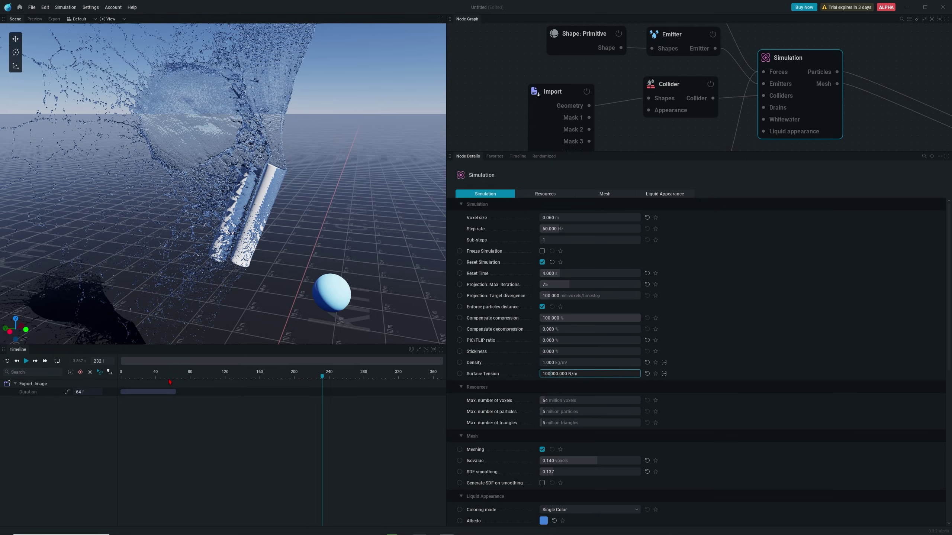
{"action": "left_click", "coordinate": [7, 361]}
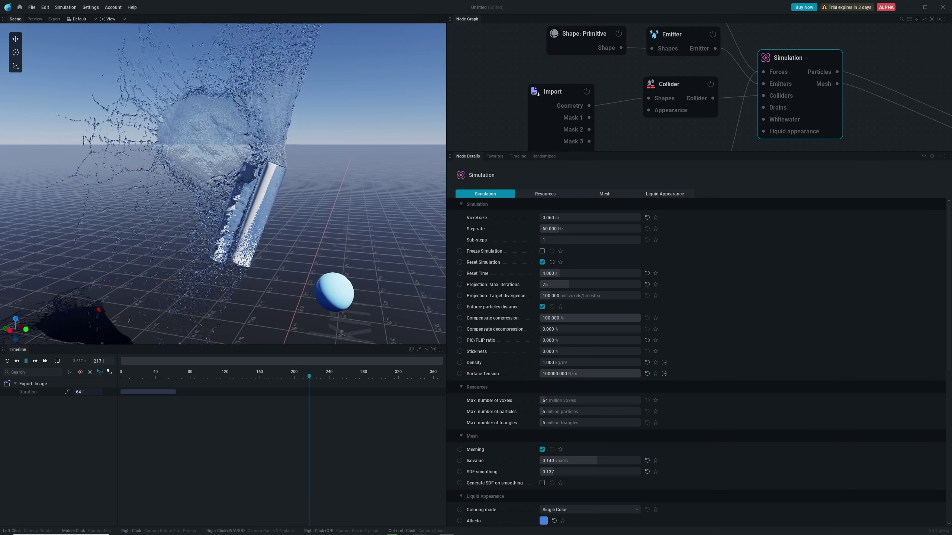
Step: Set the Simulation's Surface Tension to 1000000 N/m and replay the simulation from the start
{"action": "left_click", "coordinate": [32, 360]}
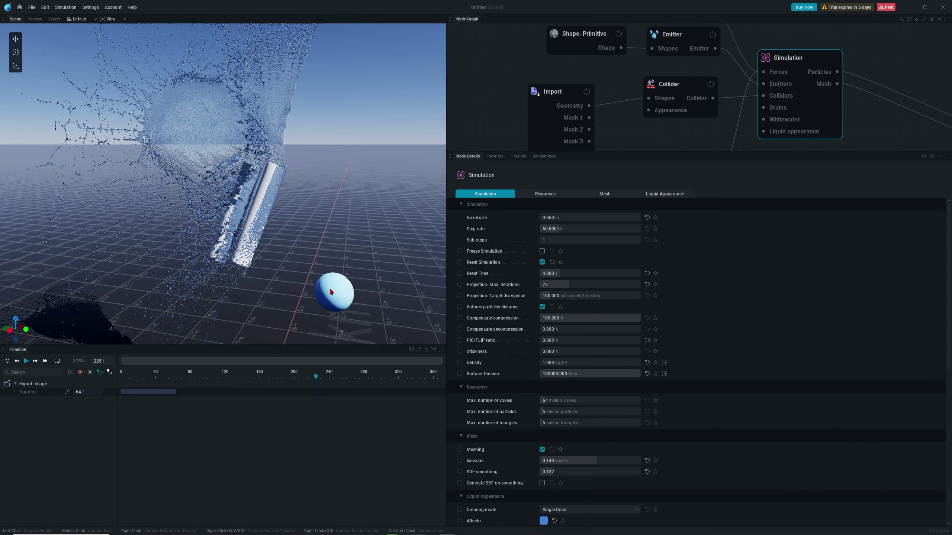
{"action": "key", "text": "Return"}
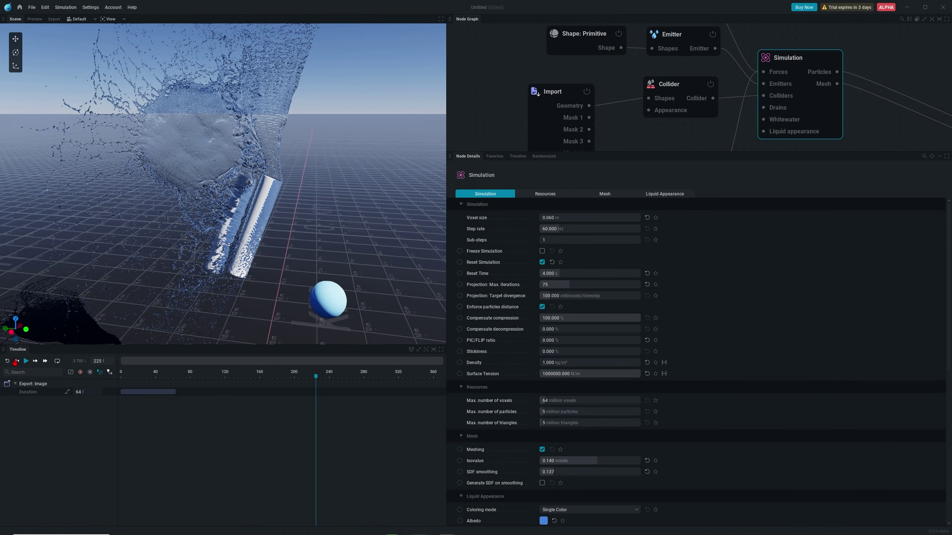
{"action": "left_click", "coordinate": [7, 361]}
{"action": "left_click", "coordinate": [26, 361]}
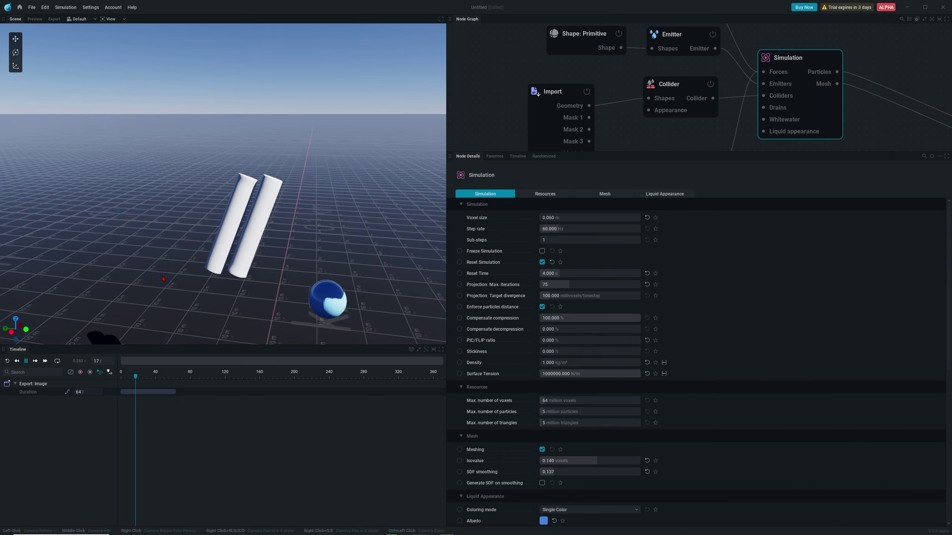
{"action": "mouse_move", "coordinate": [225, 277]}
{"action": "left_mouse_down"}
{"action": "mouse_move", "coordinate": [231, 246]}
{"action": "mouse_move", "coordinate": [232, 268]}
{"action": "left_mouse_up"}
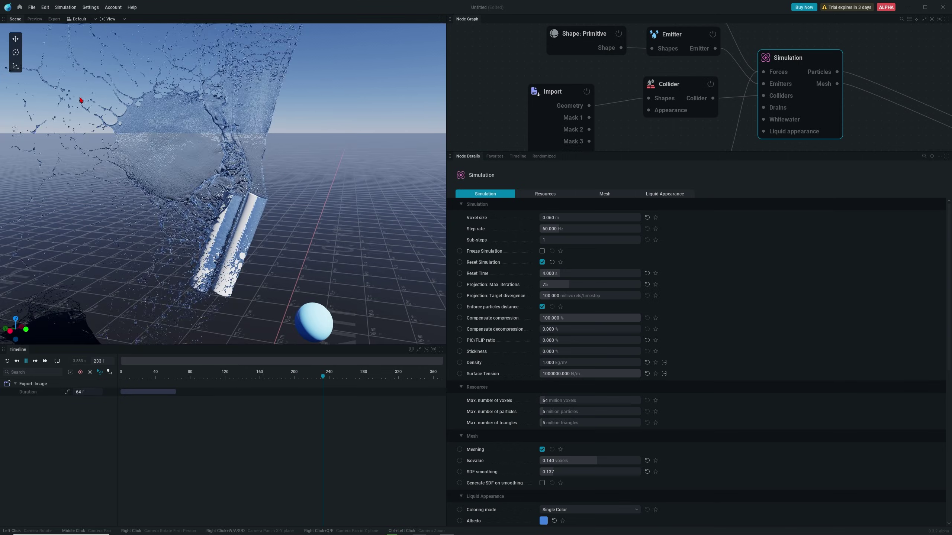
Step: Set the Simulation's Surface Tension to 5000000 N/m, rerun the simulation and pause it after the impact
{"action": "left_click", "coordinate": [27, 360]}
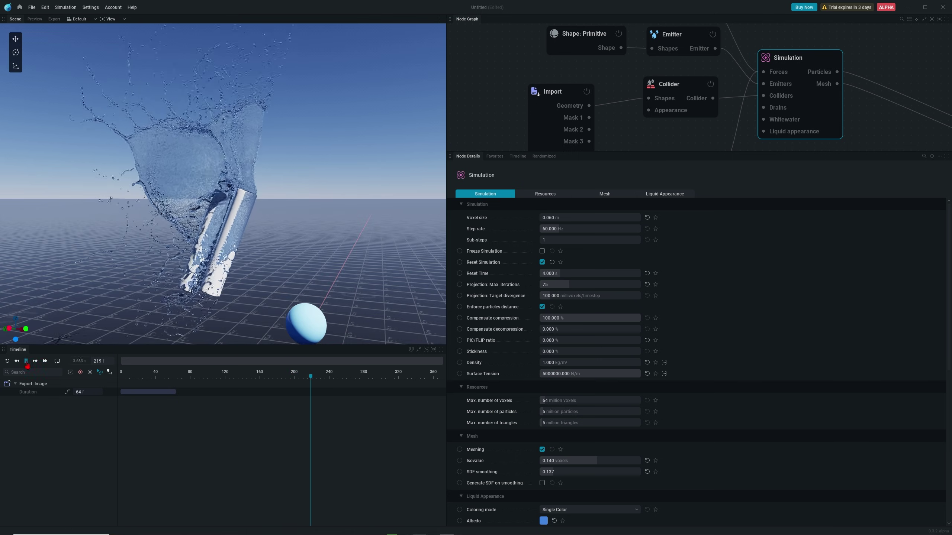
{"action": "key", "text": "space"}
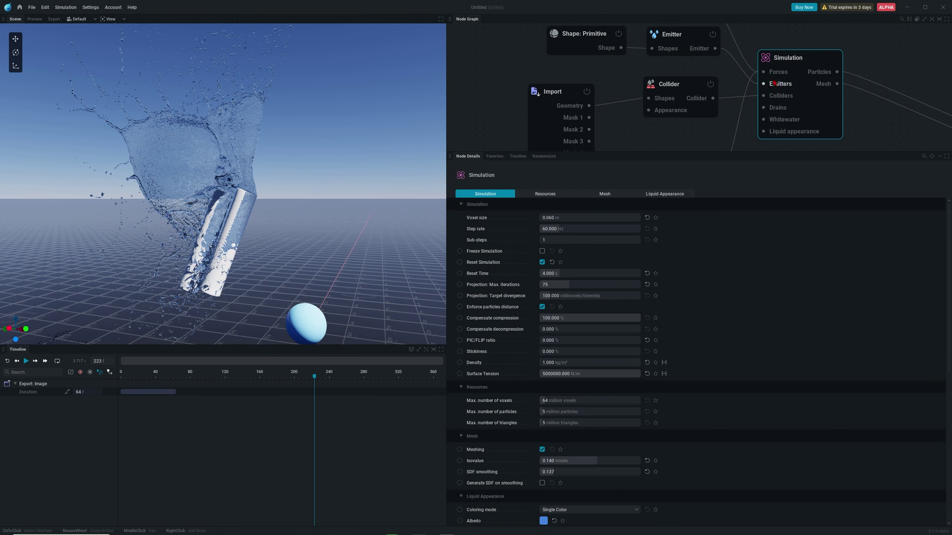
Step: Disable Refractive in the Simulation's Liquid Appearance and change the Albedo color to gray #737373
{"action": "scroll", "coordinate": [948, 289], "scroll_direction": "down", "scroll_amount": 2}
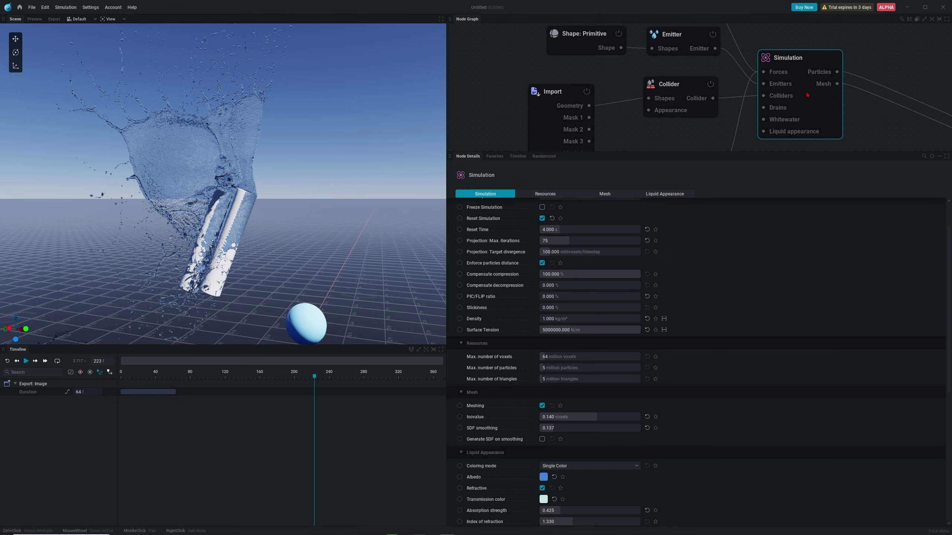
{"action": "left_click", "coordinate": [541, 488]}
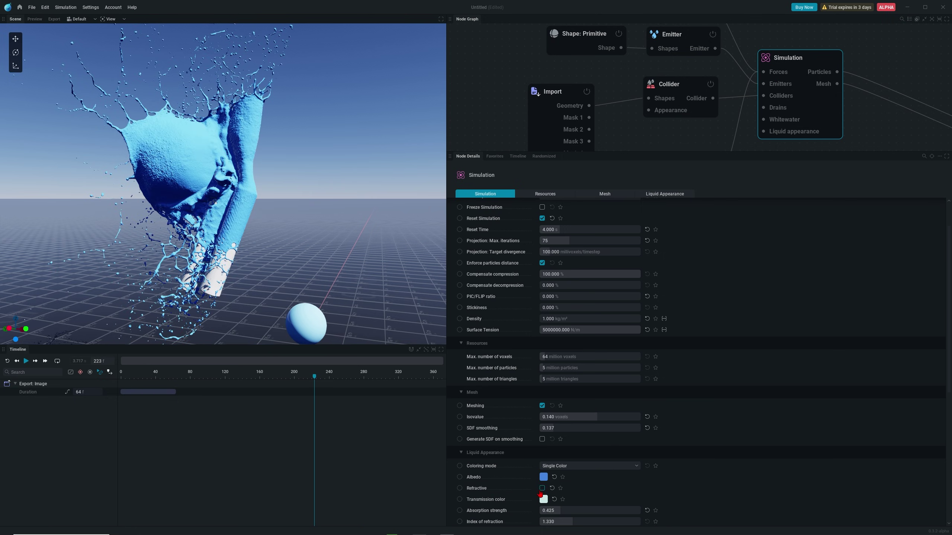
{"action": "left_click", "coordinate": [543, 478]}
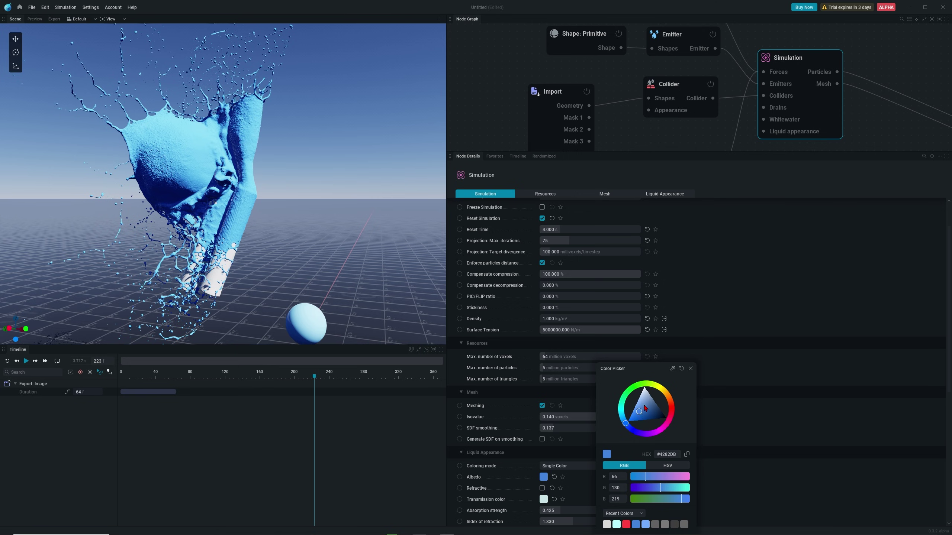
{"action": "left_click_drag", "start_coordinate": [644, 407], "coordinate": [660, 400]}
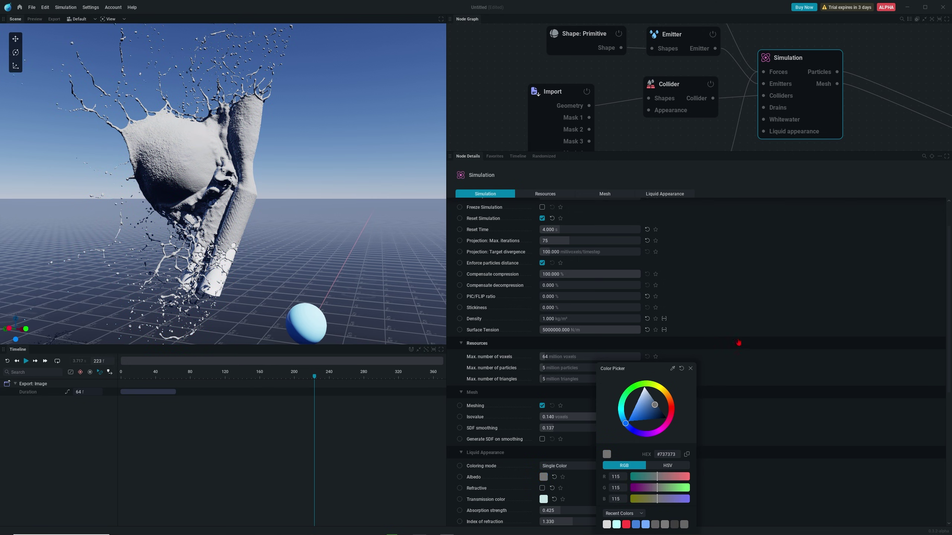
{"action": "left_click", "coordinate": [690, 369]}
Step: Replay the simulation from the start and pause it after the impact to examine the opaque liquid surface
{"action": "left_click_drag", "start_coordinate": [224, 230], "coordinate": [161, 107]}
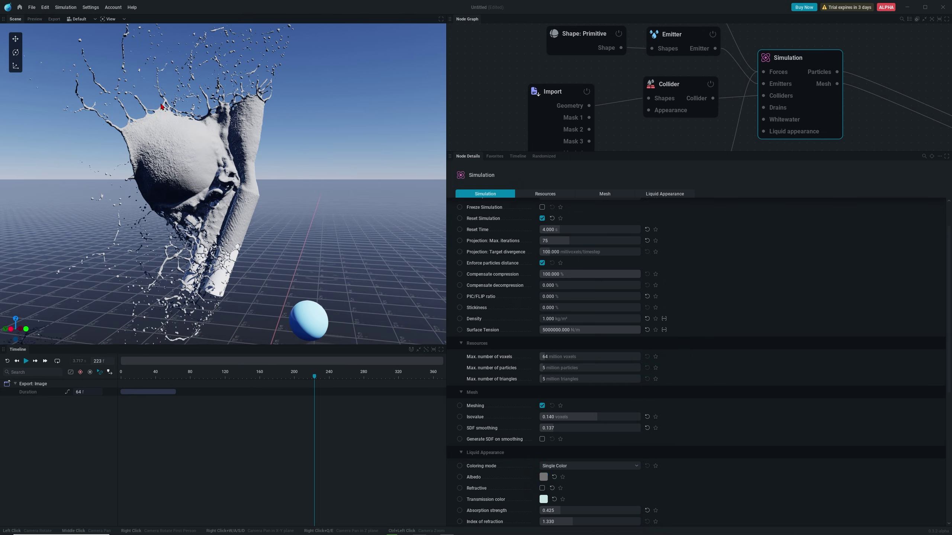
{"action": "left_click", "coordinate": [8, 360]}
{"action": "left_click", "coordinate": [26, 361]}
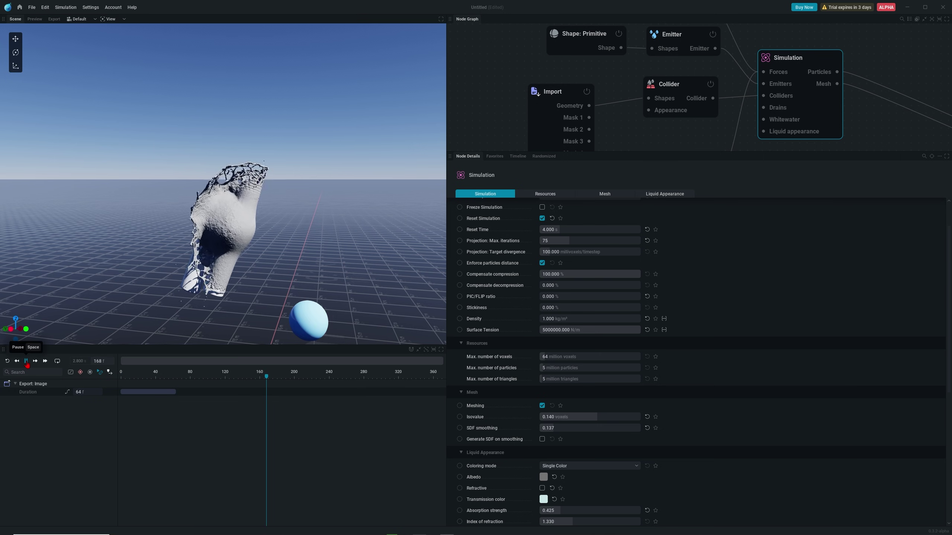
{"action": "left_click", "coordinate": [26, 362]}
{"action": "mouse_move", "coordinate": [165, 240]}
{"action": "left_mouse_down"}
{"action": "mouse_move", "coordinate": [141, 246]}
{"action": "mouse_move", "coordinate": [159, 243]}
{"action": "left_mouse_up"}
{"action": "left_click_drag", "start_coordinate": [223, 243], "coordinate": [212, 220]}
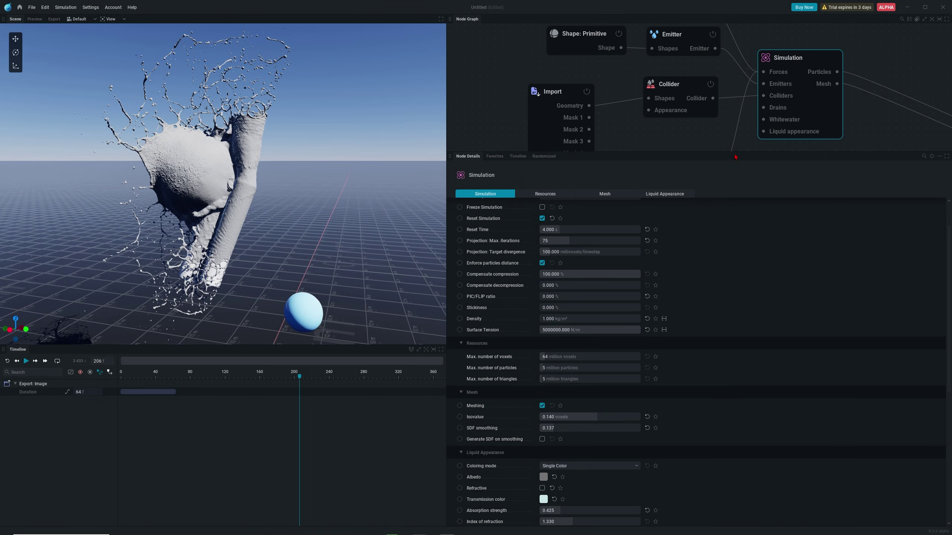
Step: Set the Simulation's Sub-steps to 3
{"action": "left_click_drag", "start_coordinate": [735, 157], "coordinate": [723, 204]}
{"action": "scroll", "coordinate": [948, 365], "scroll_direction": "up", "scroll_amount": 2}
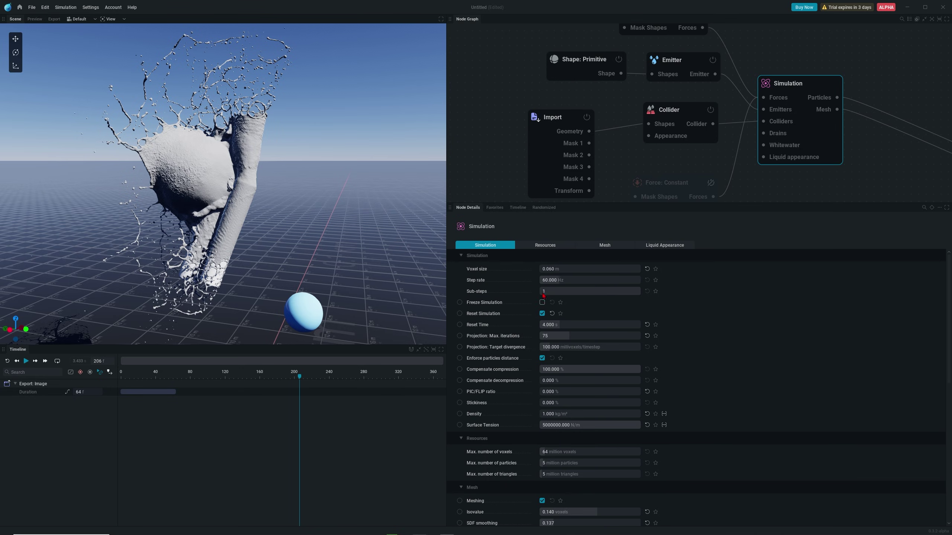
{"action": "type", "text": "3"}
{"action": "key", "text": "Return"}
{"action": "left_click", "coordinate": [557, 303]}
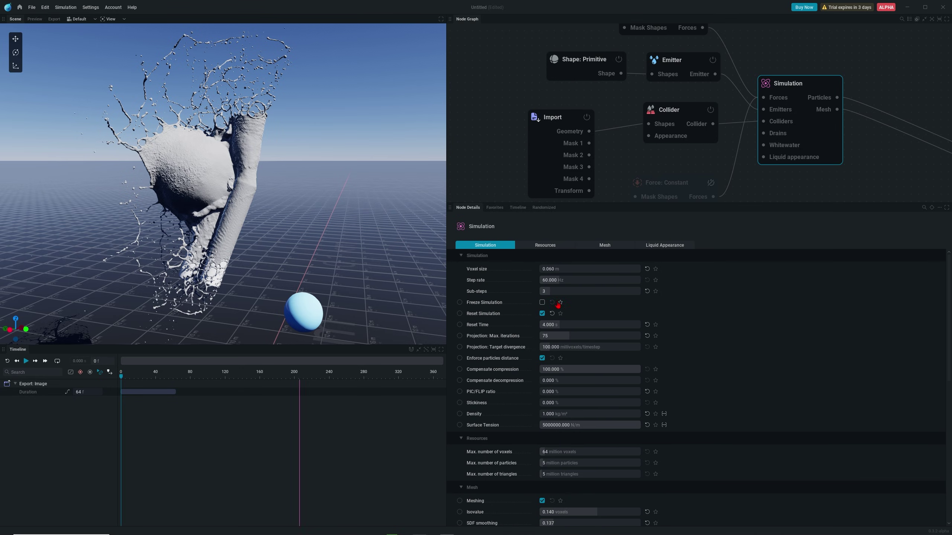
Step: Run the simulation with the new sub-steps, pausing it around the impact to examine the splash shape
{"action": "left_click", "coordinate": [26, 361]}
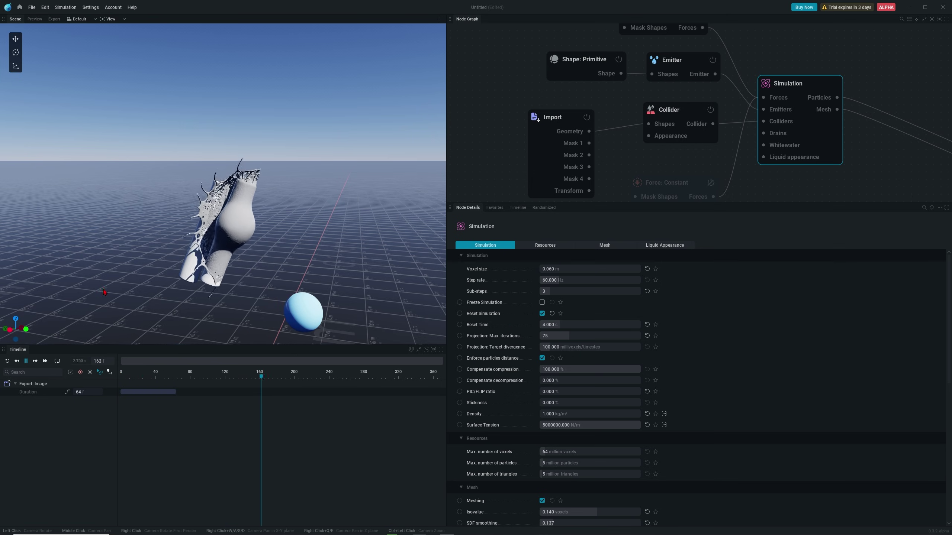
{"action": "left_click", "coordinate": [26, 361]}
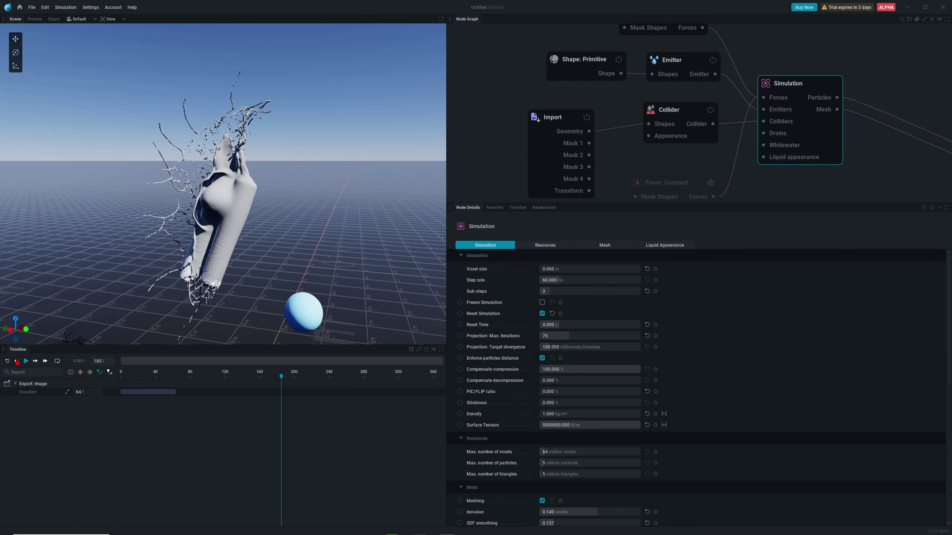
{"action": "left_click", "coordinate": [26, 361]}
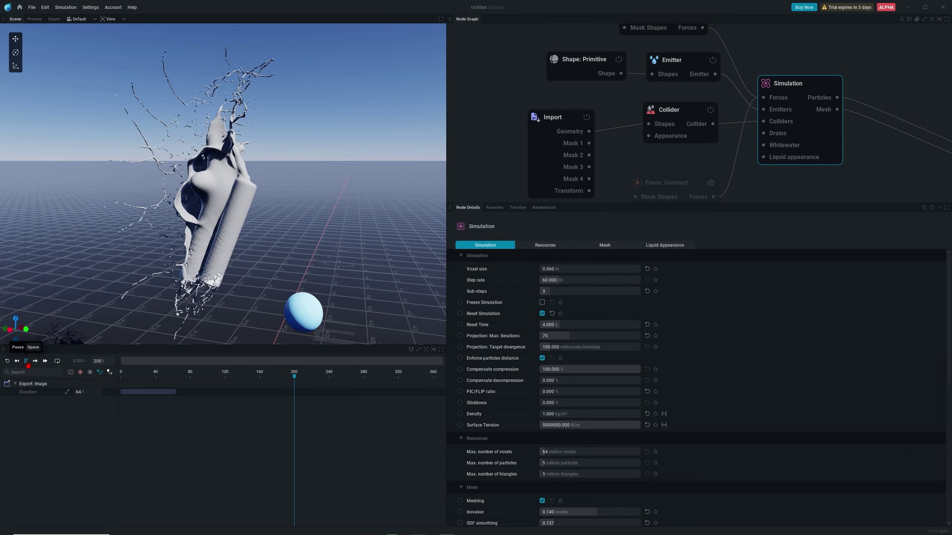
{"action": "key", "text": "space"}
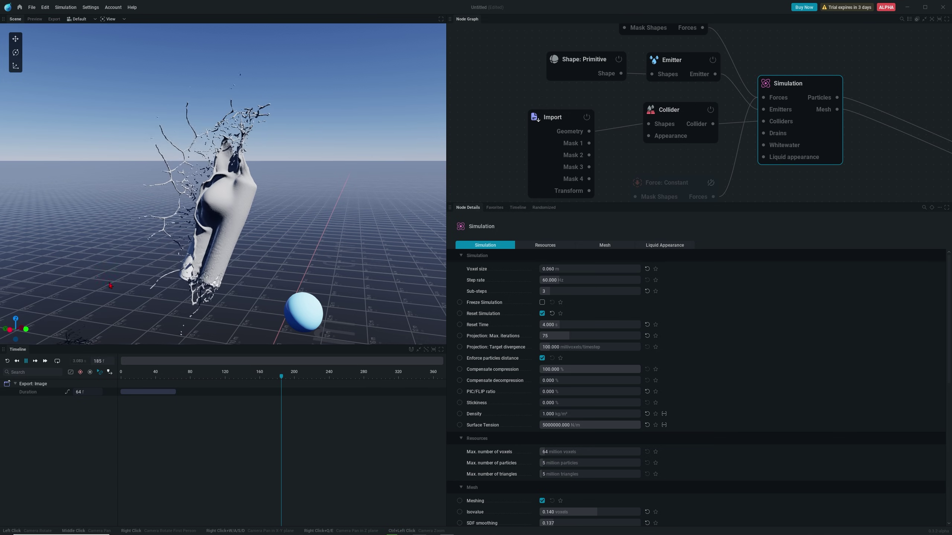
{"action": "key", "text": "space"}
{"action": "left_click_drag", "start_coordinate": [110, 286], "coordinate": [140, 154]}
{"action": "left_click_drag", "start_coordinate": [217, 210], "coordinate": [154, 171]}
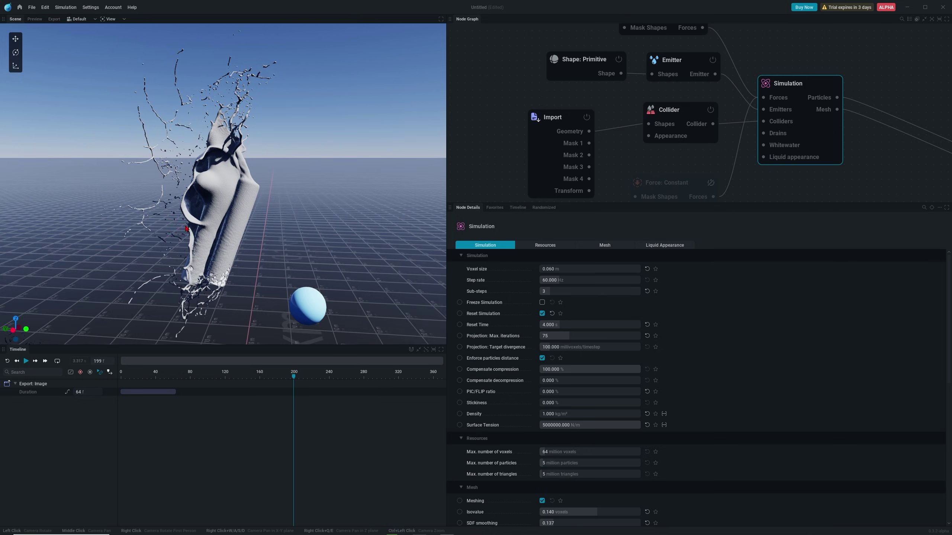
Step: Replay the simulation from the start and pause it after the liquid passes the cylinders
{"action": "middle_click_drag", "start_coordinate": [763, 43], "coordinate": [747, 115]}
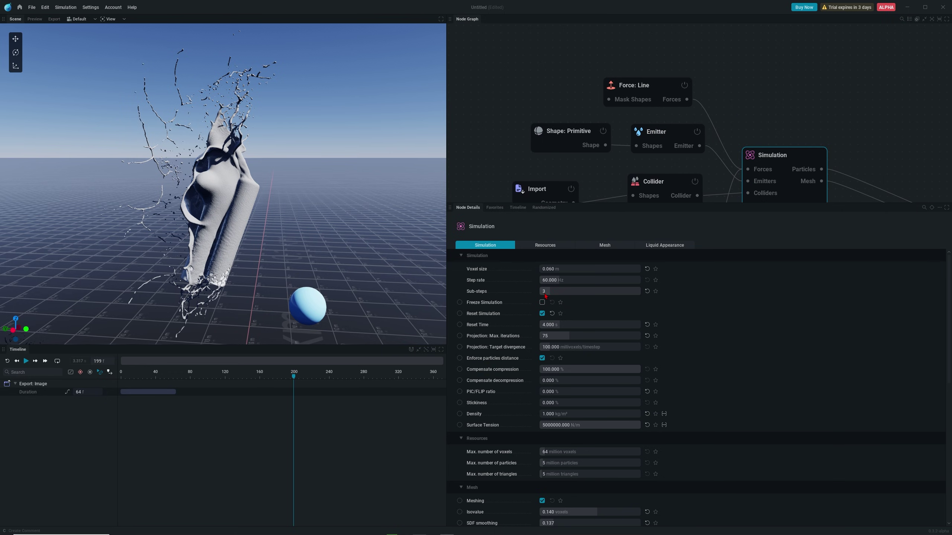
{"action": "left_click_drag", "start_coordinate": [260, 240], "coordinate": [251, 193]}
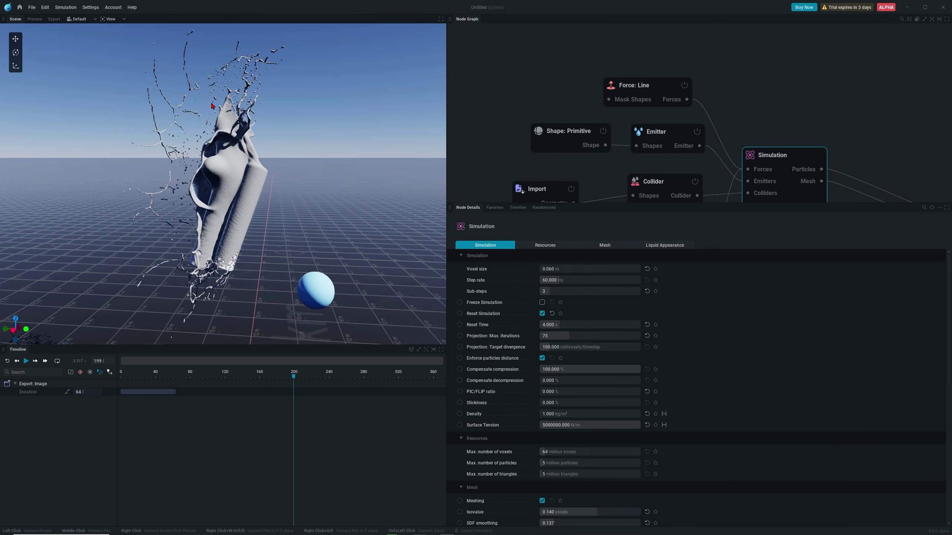
{"action": "left_click", "coordinate": [11, 363]}
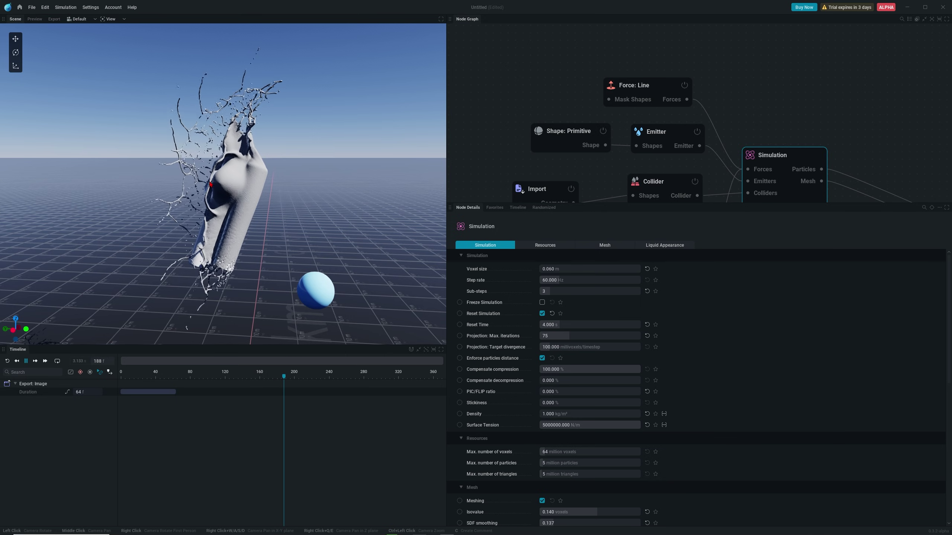
{"action": "left_click", "coordinate": [27, 362]}
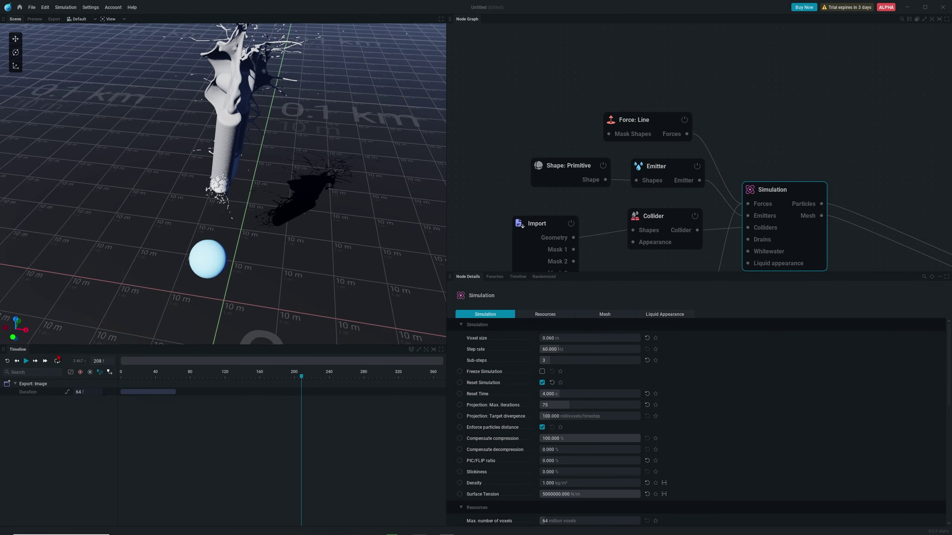
Step: Reset the simulation and shift the emitter's sphere primitive to a new position below the cylinders
{"action": "left_click", "coordinate": [7, 362]}
{"action": "left_click", "coordinate": [207, 258]}
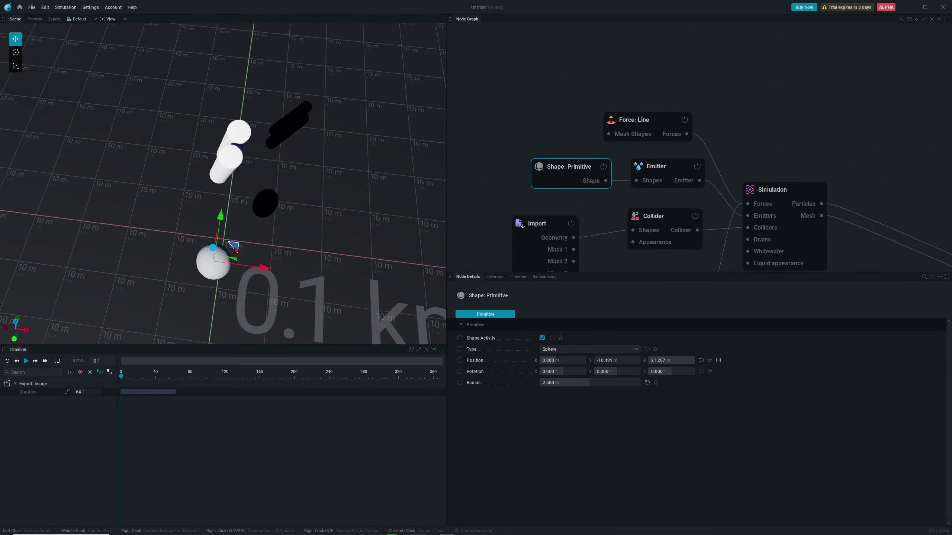
{"action": "left_click_drag", "start_coordinate": [235, 249], "coordinate": [280, 211]}
{"action": "left_click_drag", "start_coordinate": [230, 170], "coordinate": [234, 171]}
Step: Move the Line force near the sphere, to position X 4.063 m and Z 25.288 m
{"action": "left_click", "coordinate": [642, 123]}
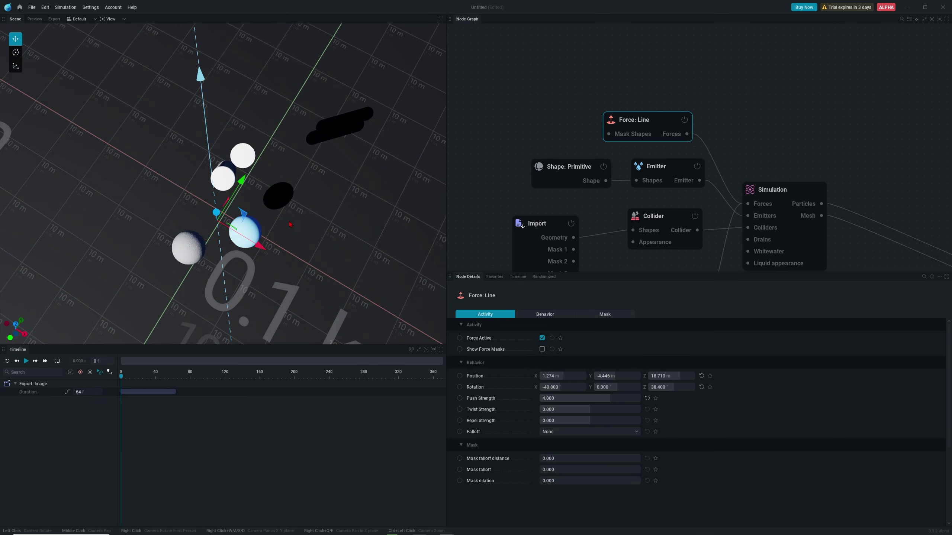
{"action": "left_click_drag", "start_coordinate": [247, 233], "coordinate": [254, 186]}
{"action": "left_click_drag", "start_coordinate": [315, 135], "coordinate": [215, 179]}
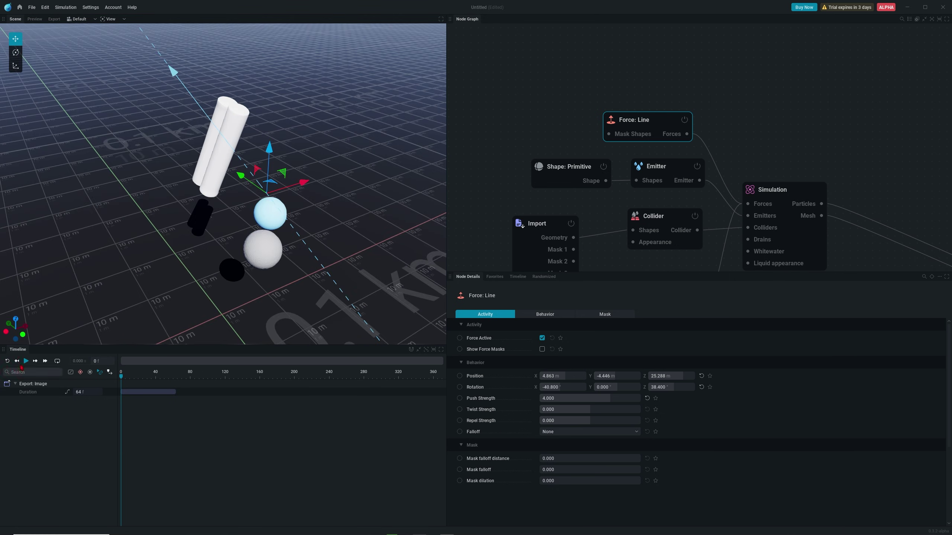
Step: Run the simulation with the repositioned emitter and force, and set the Simulation's Stickiness to 10%
{"action": "left_click", "coordinate": [26, 361]}
{"action": "left_click_drag", "start_coordinate": [275, 219], "coordinate": [311, 204]}
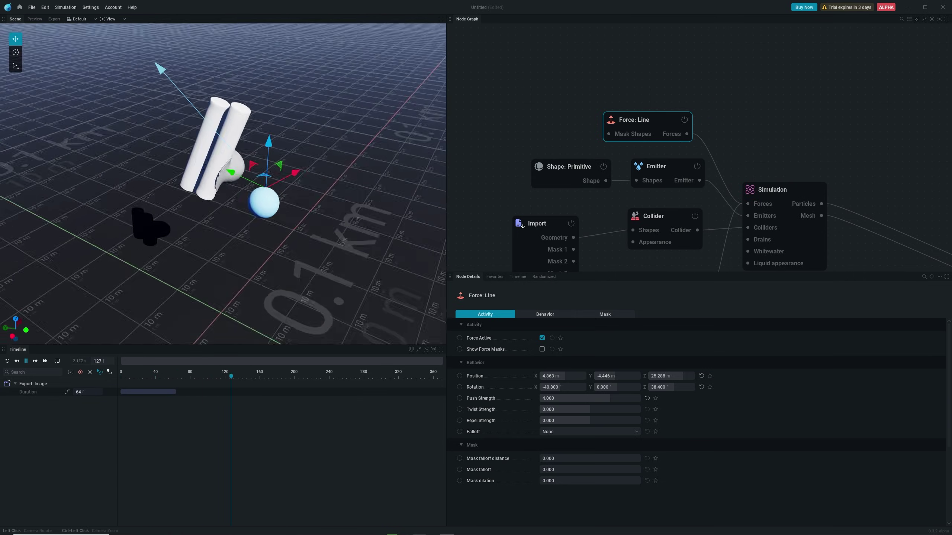
{"action": "left_click_drag", "start_coordinate": [232, 206], "coordinate": [214, 154]}
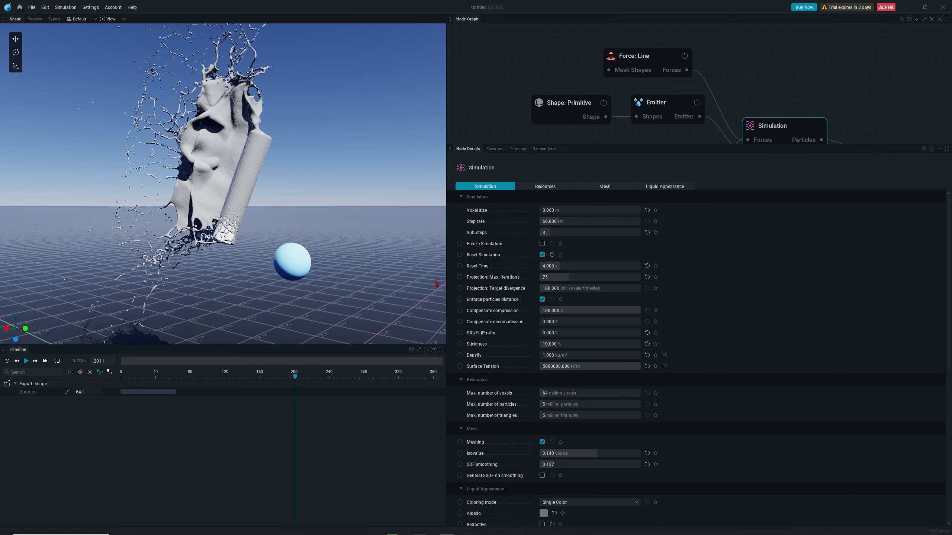
Step: Restart the simulation and set its Reset Time to 8 s so it plays longer
{"action": "left_click", "coordinate": [7, 361]}
{"action": "left_click", "coordinate": [26, 361]}
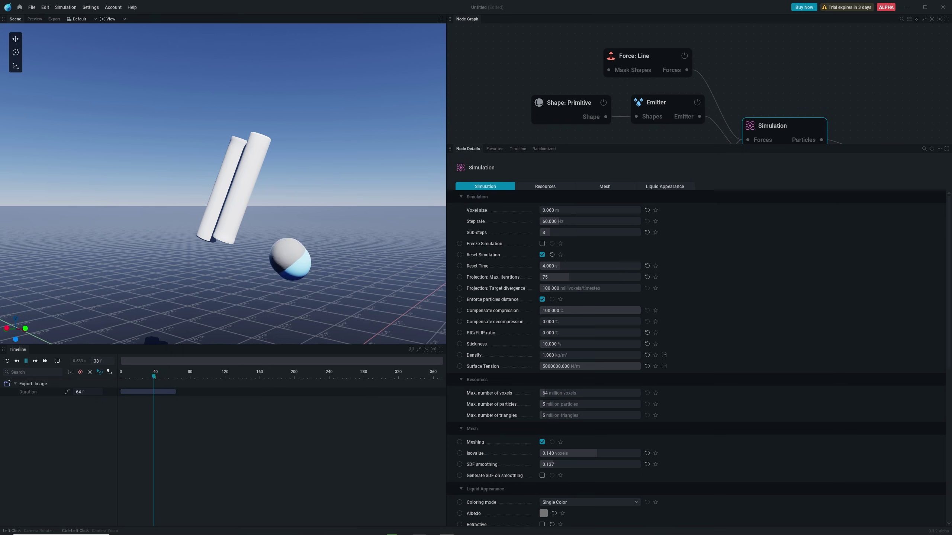
{"action": "left_click_drag", "start_coordinate": [266, 240], "coordinate": [244, 207]}
{"action": "left_click_drag", "start_coordinate": [241, 249], "coordinate": [242, 180]}
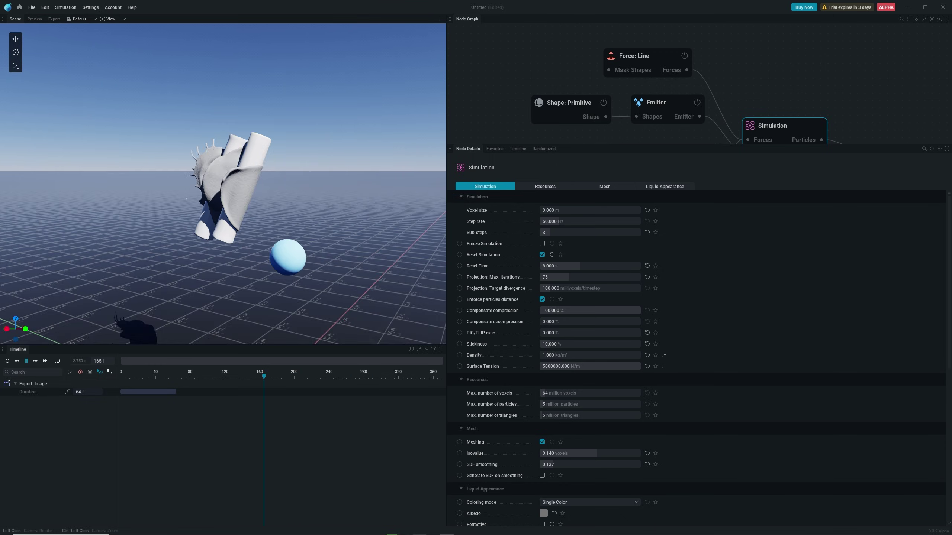
{"action": "mouse_move", "coordinate": [242, 179]}
{"action": "left_mouse_down"}
{"action": "mouse_move", "coordinate": [255, 187]}
{"action": "mouse_move", "coordinate": [229, 173]}
{"action": "mouse_move", "coordinate": [224, 209]}
{"action": "mouse_move", "coordinate": [193, 221]}
{"action": "mouse_move", "coordinate": [84, 204]}
{"action": "mouse_move", "coordinate": [120, 217]}
{"action": "mouse_move", "coordinate": [232, 174]}
{"action": "left_mouse_up"}
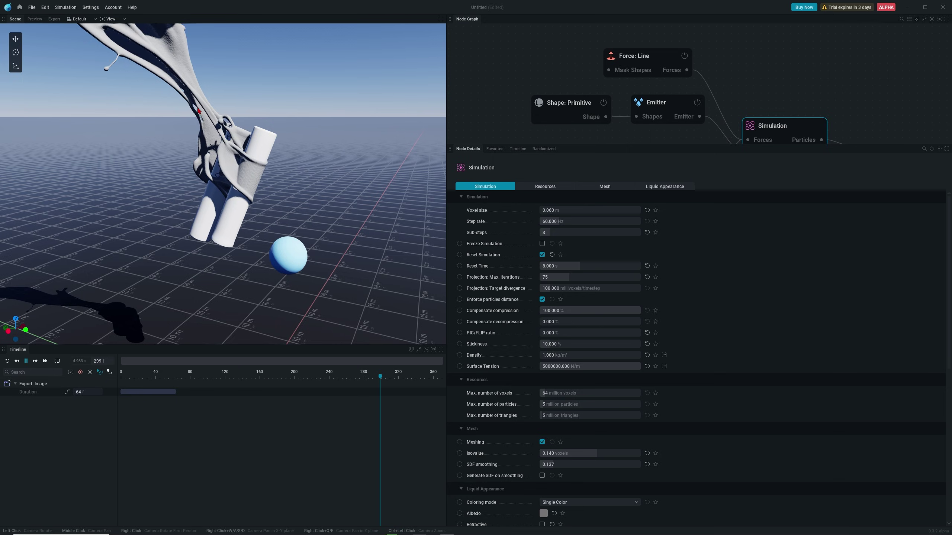
Step: Pause the simulation and examine the sticky liquid around the cylinders from different angles
{"action": "key", "text": "space"}
{"action": "left_click_drag", "start_coordinate": [209, 150], "coordinate": [225, 167]}
{"action": "left_click_drag", "start_coordinate": [196, 135], "coordinate": [264, 195]}
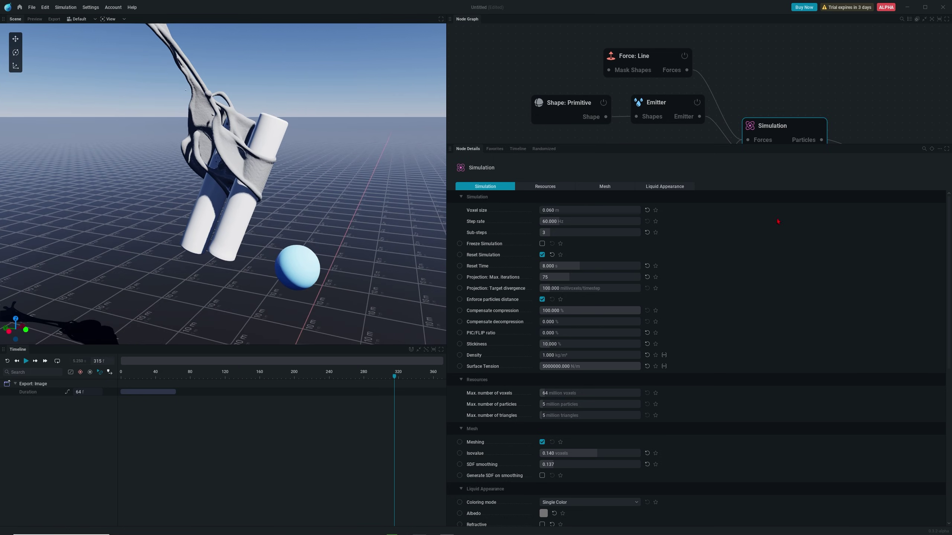
Step: Enlarge the Node Graph and review the nodes and connections around the Simulation node
{"action": "left_click_drag", "start_coordinate": [765, 145], "coordinate": [754, 289]}
{"action": "middle_click_drag", "start_coordinate": [731, 256], "coordinate": [677, 196]}
{"action": "left_click_drag", "start_coordinate": [734, 149], "coordinate": [734, 171]}
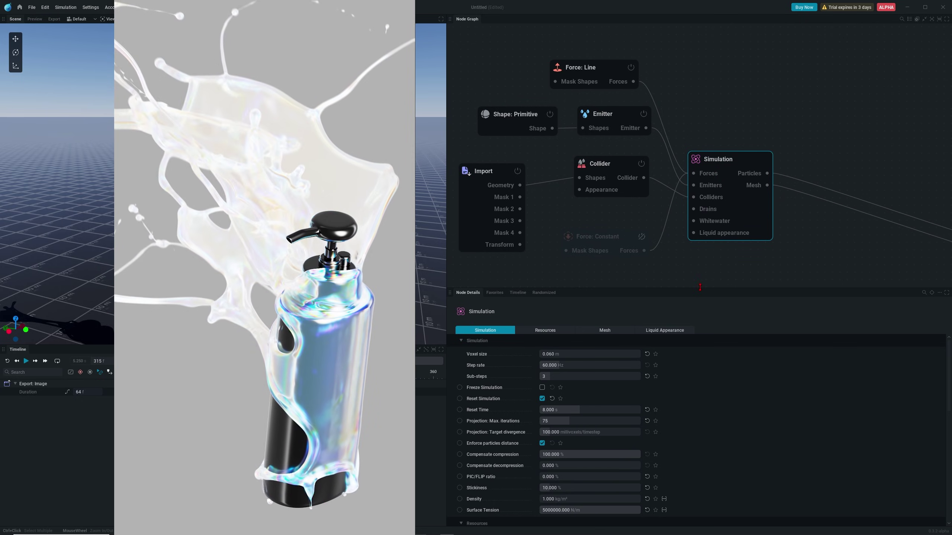
{"action": "left_click_drag", "start_coordinate": [706, 288], "coordinate": [705, 277]}
{"action": "middle_click_drag", "start_coordinate": [706, 252], "coordinate": [645, 234]}
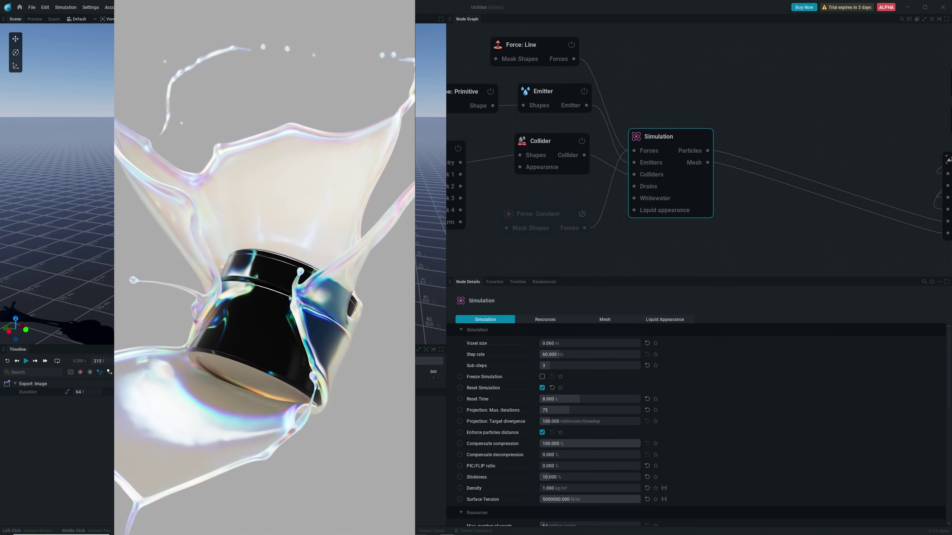
Step: Add an Export: Mesh node connected to the Simulation node's Mesh output
{"action": "left_click_drag", "start_coordinate": [705, 278], "coordinate": [705, 216]}
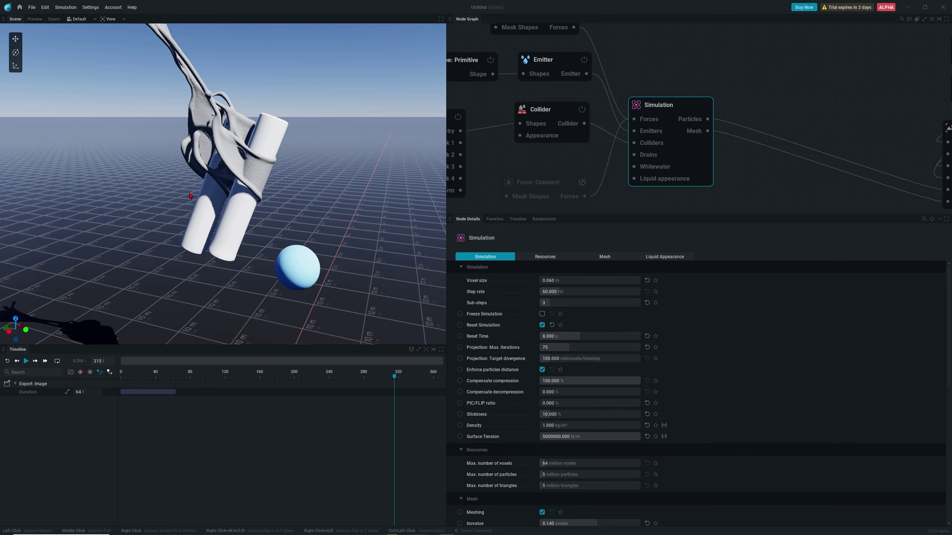
{"action": "left_click_drag", "start_coordinate": [296, 248], "coordinate": [240, 202]}
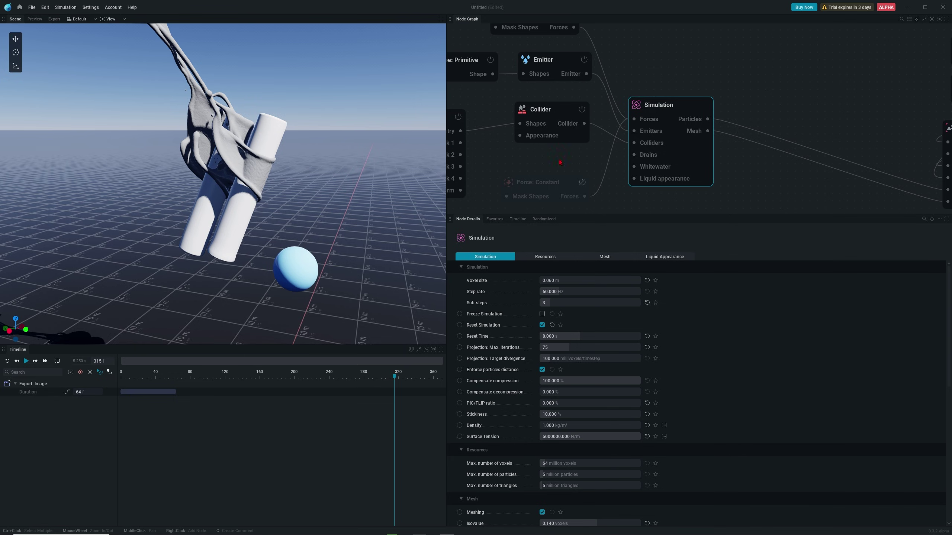
{"action": "middle_click_drag", "start_coordinate": [735, 175], "coordinate": [651, 164]}
{"action": "left_click_drag", "start_coordinate": [671, 215], "coordinate": [667, 331]}
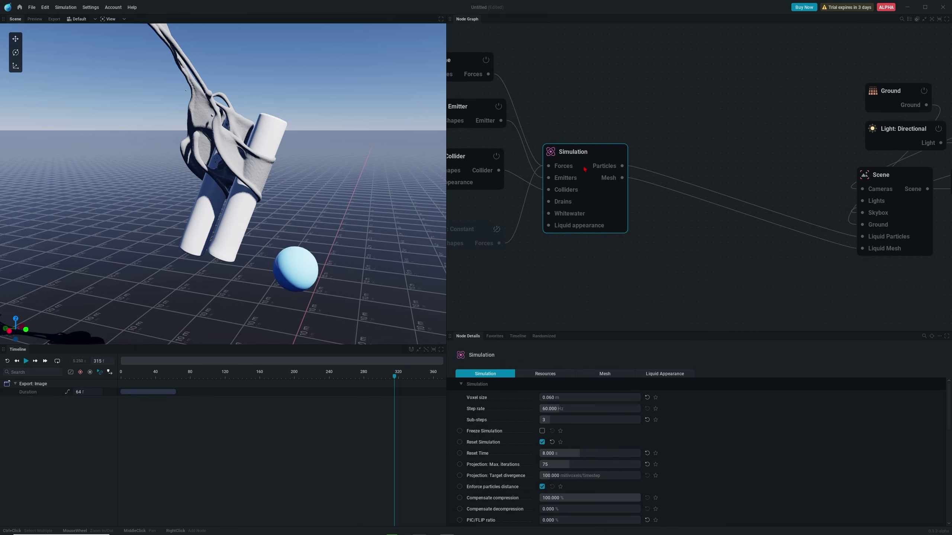
{"action": "left_click_drag", "start_coordinate": [582, 158], "coordinate": [685, 242]}
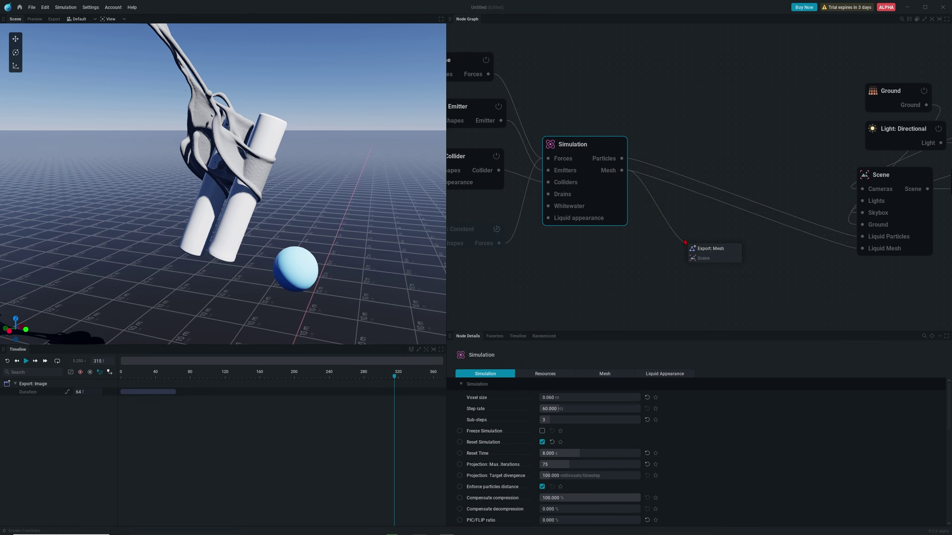
{"action": "left_click", "coordinate": [696, 250]}
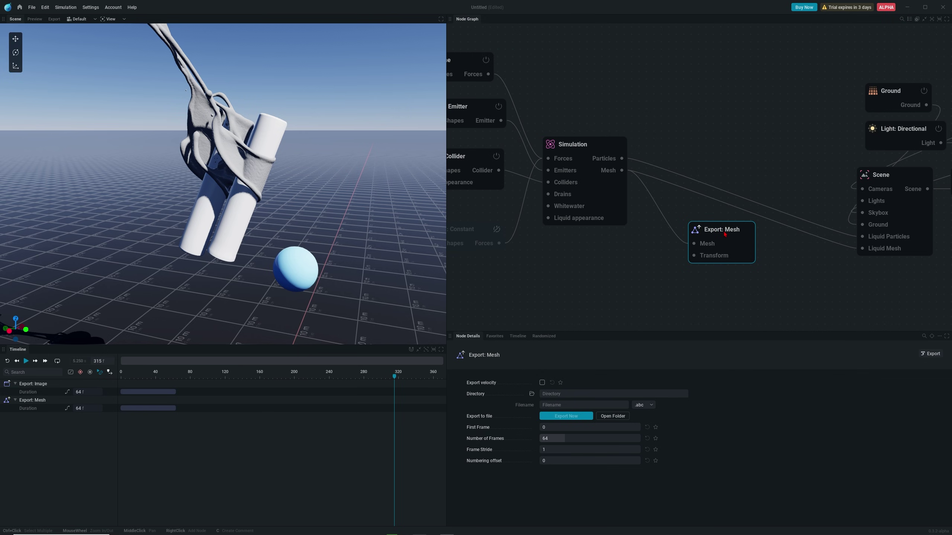
Step: Set the mesh export to 300 frames, name the .abc file splash in the 01_Splashes_Youtube folder, and export it
{"action": "left_click", "coordinate": [551, 439]}
{"action": "type", "text": "300"}
{"action": "key", "text": "Return"}
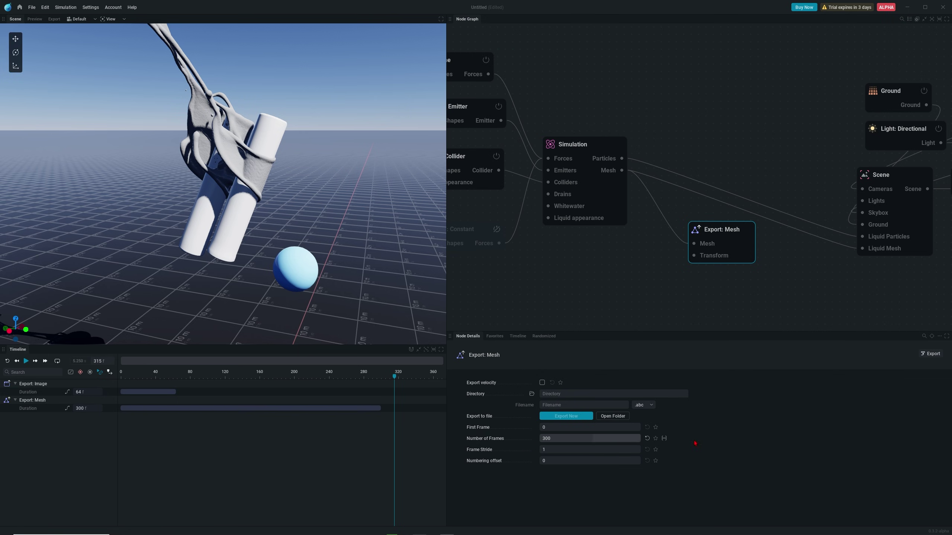
{"action": "left_click", "coordinate": [579, 404]}
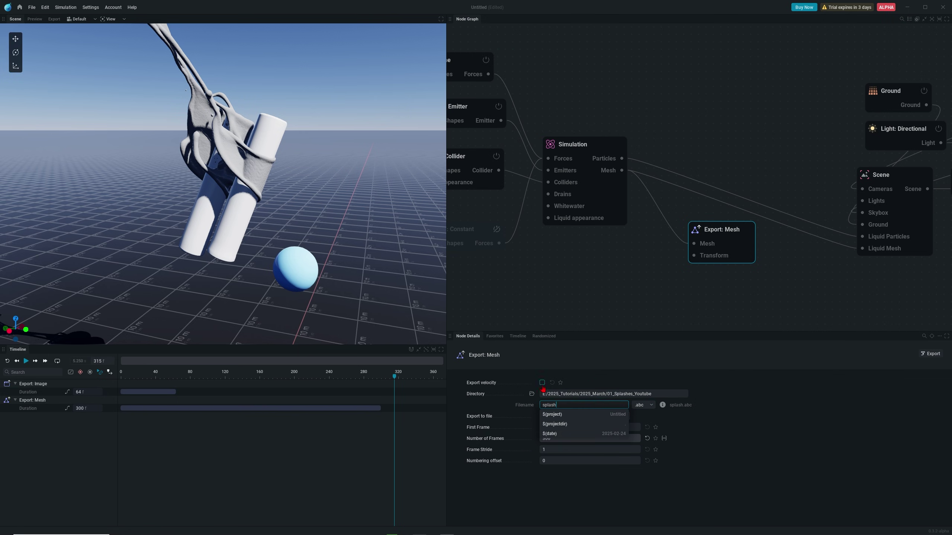
{"action": "left_click", "coordinate": [558, 415]}
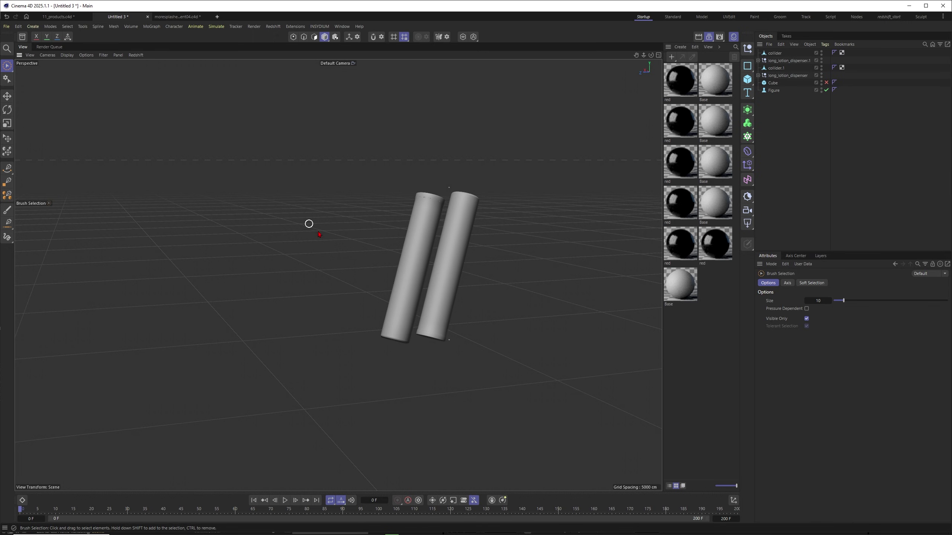
Step: Switch to Cinema 4D and merge splash.abc into the cylinder scene, with an Alembic import scale of 1 meter and 60 frames per second
{"action": "middle_click_drag", "start_coordinate": [427, 249], "coordinate": [401, 251], "text": "alt"}
{"action": "scroll", "coordinate": [399, 251], "scroll_direction": "up", "scroll_amount": 2}
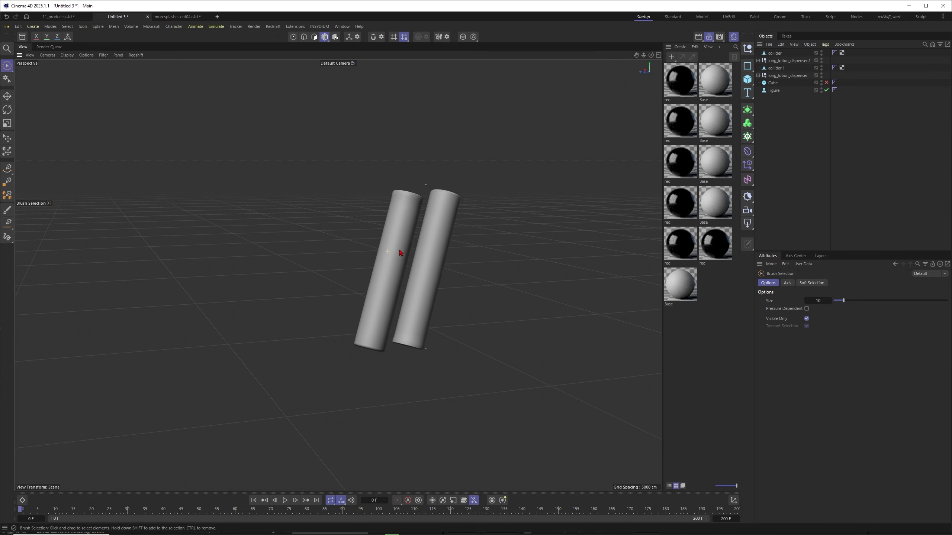
{"action": "left_click", "coordinate": [7, 26]}
{"action": "left_click", "coordinate": [131, 27]}
{"action": "left_click", "coordinate": [6, 26]}
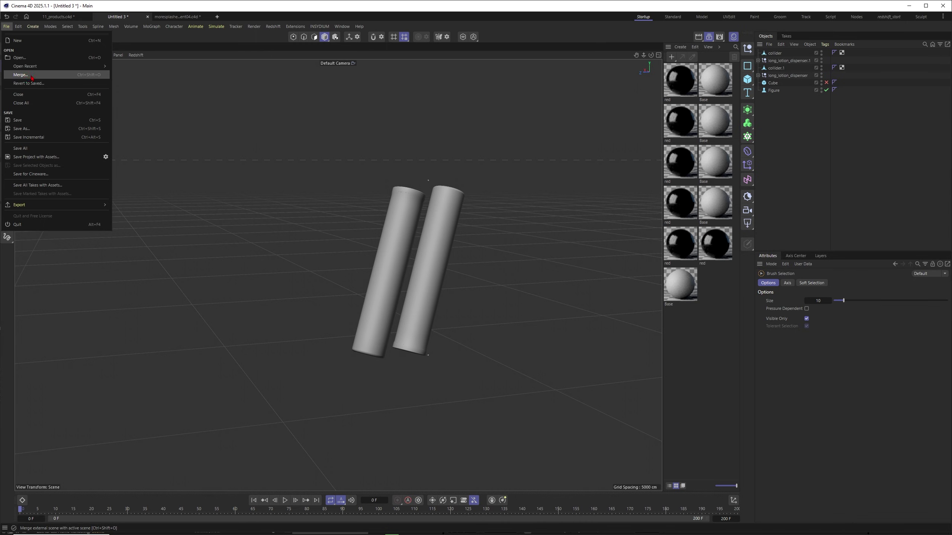
{"action": "left_click", "coordinate": [38, 75]}
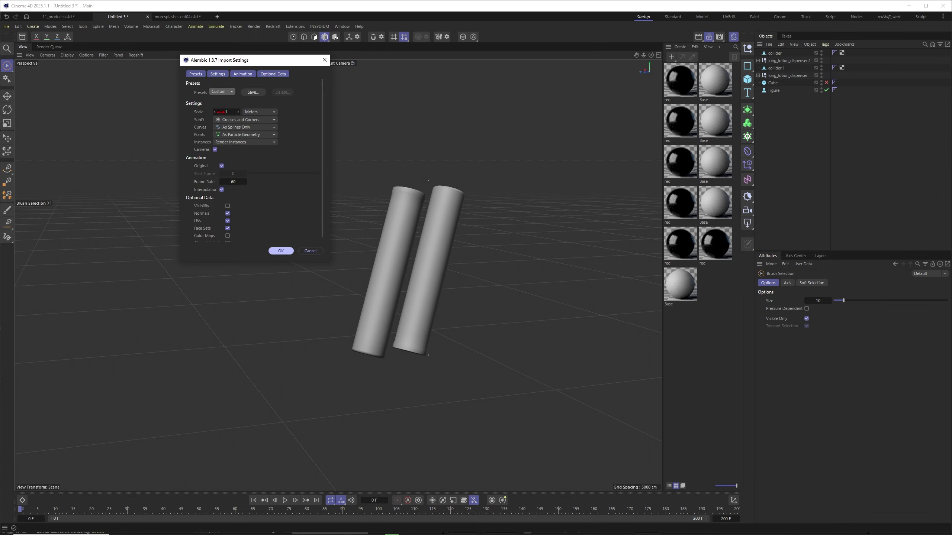
{"action": "left_click", "coordinate": [280, 251]}
{"action": "scroll", "coordinate": [396, 246], "scroll_direction": "down", "scroll_amount": 2}
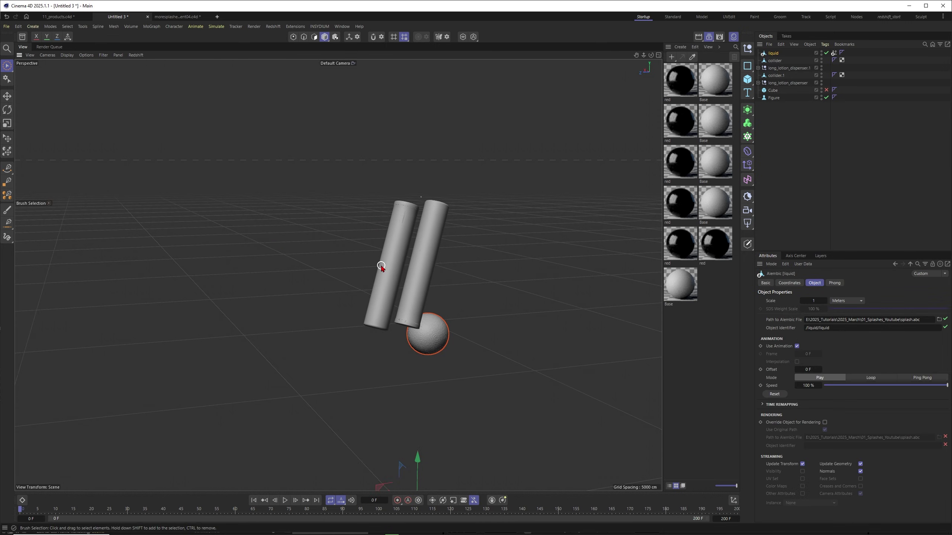
Step: Set the project to 60 FPS with a maximum time of 400 F, and scrub the timeline to review the imported splash
{"action": "key", "text": "ctrl+d"}
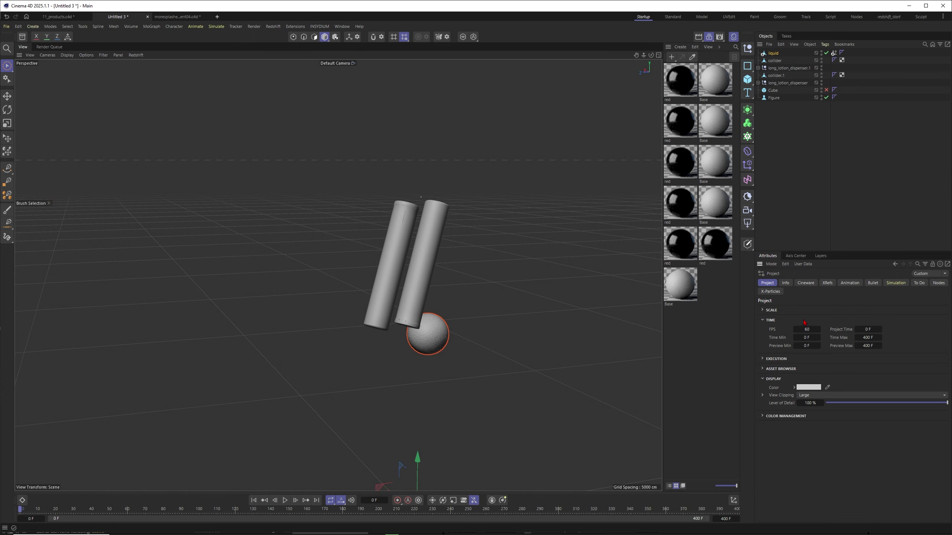
{"action": "left_click_drag", "start_coordinate": [336, 293], "coordinate": [379, 257], "text": "alt"}
{"action": "left_click_drag", "start_coordinate": [55, 510], "coordinate": [386, 515]}
{"action": "left_click_drag", "start_coordinate": [371, 243], "coordinate": [389, 219], "text": "alt"}
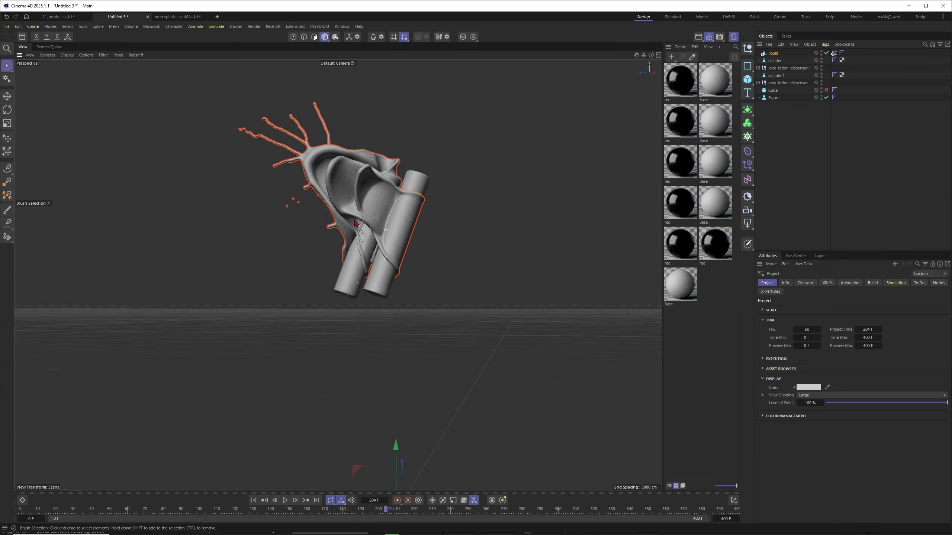
{"action": "right_click_drag", "start_coordinate": [390, 219], "coordinate": [445, 211], "text": "alt"}
{"action": "left_click_drag", "start_coordinate": [344, 188], "coordinate": [375, 225], "text": "alt"}
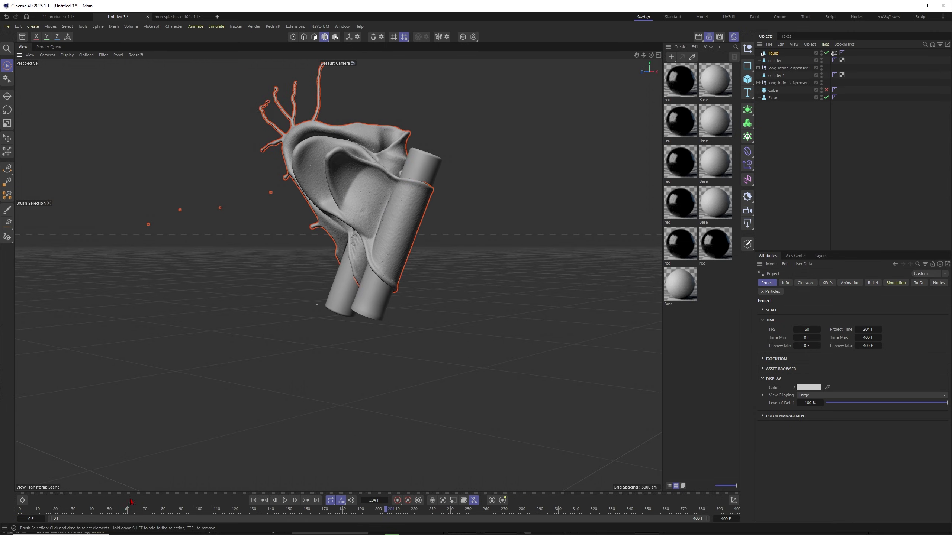
{"action": "left_click_drag", "start_coordinate": [442, 509], "coordinate": [297, 471]}
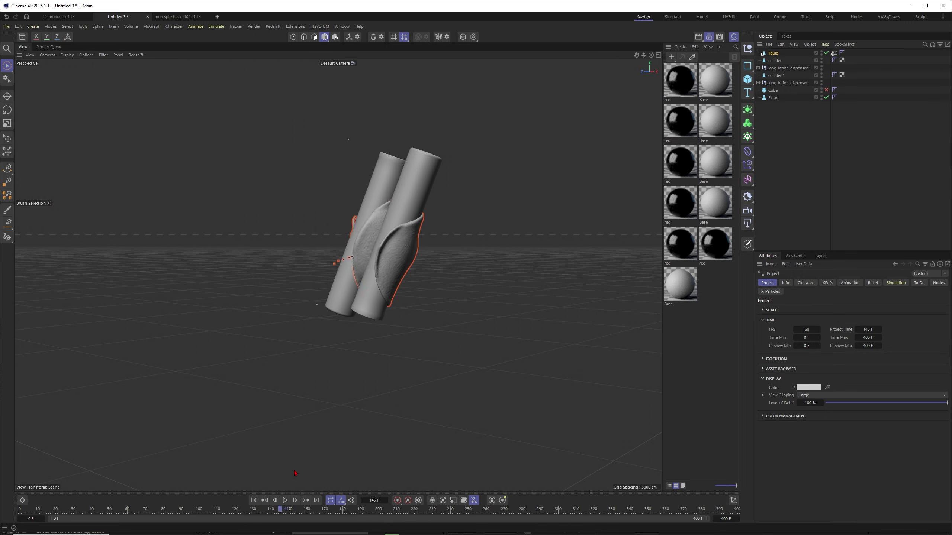
Step: Remesh the liquid with a Volume Mesher and Volume Builder at 2 cm voxel size, using an SDF Smooth filter with voxel distance 1 and 5 iterations
{"action": "left_click_drag", "start_coordinate": [747, 123], "coordinate": [785, 150]}
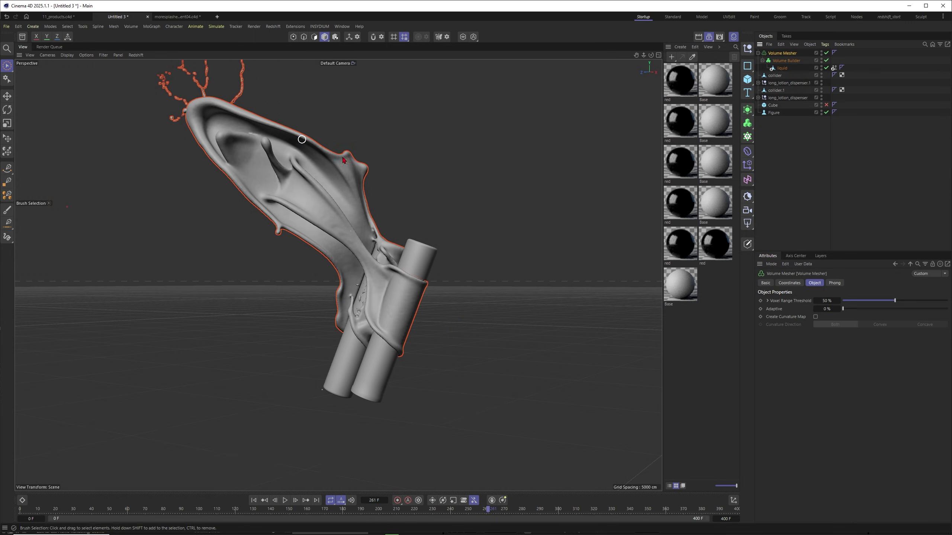
{"action": "left_click", "coordinate": [787, 61]}
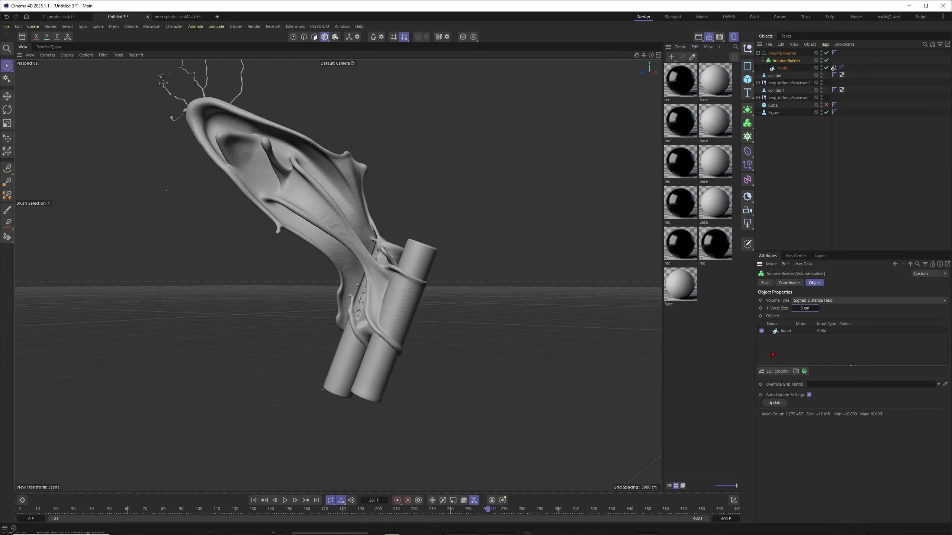
{"action": "left_click", "coordinate": [775, 371]}
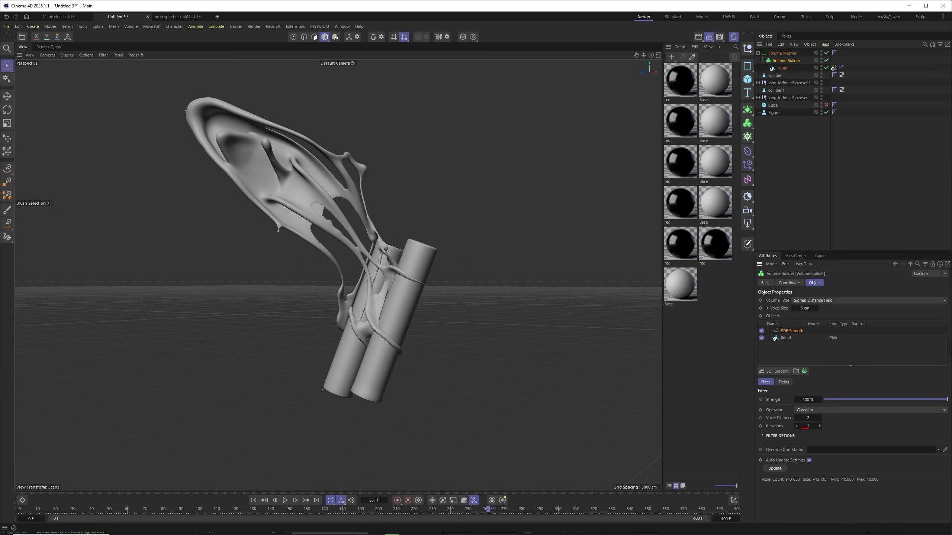
{"action": "type", "text": "5"}
{"action": "key", "text": "Return"}
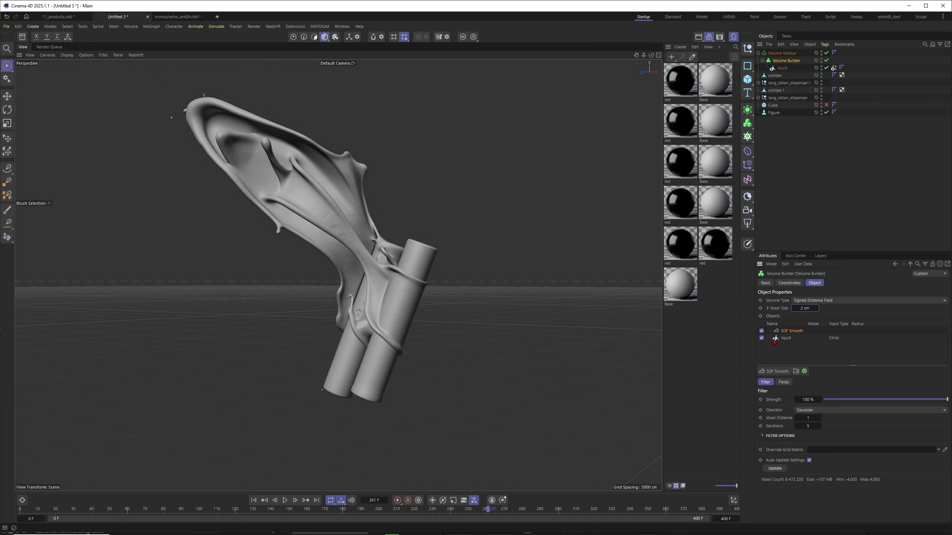
Step: Group the Volume Mesher under a null and add a Smoothing deformer inside it with 100 iterations and 0% stiffness
{"action": "left_click_drag", "start_coordinate": [436, 295], "coordinate": [382, 258], "text": "alt"}
{"action": "key", "text": "alt+g"}
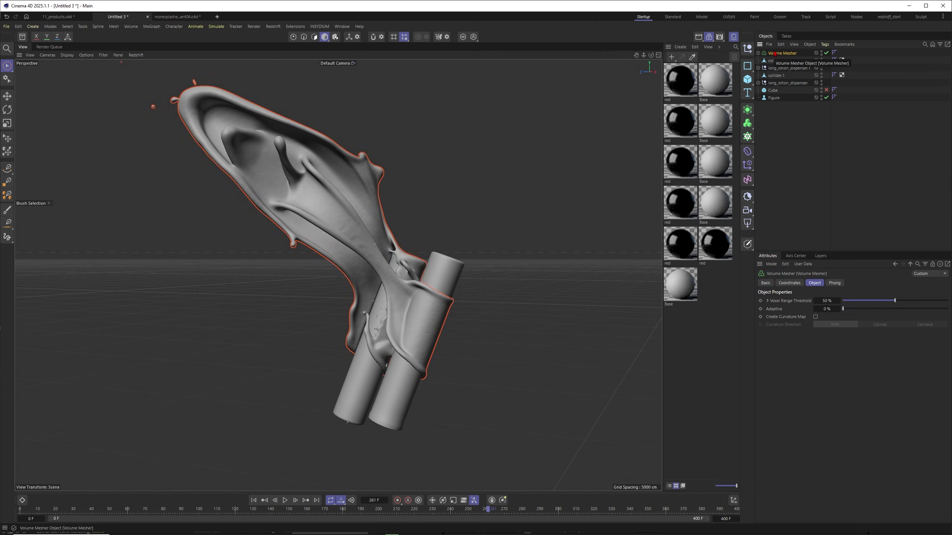
{"action": "left_click", "coordinate": [748, 151]}
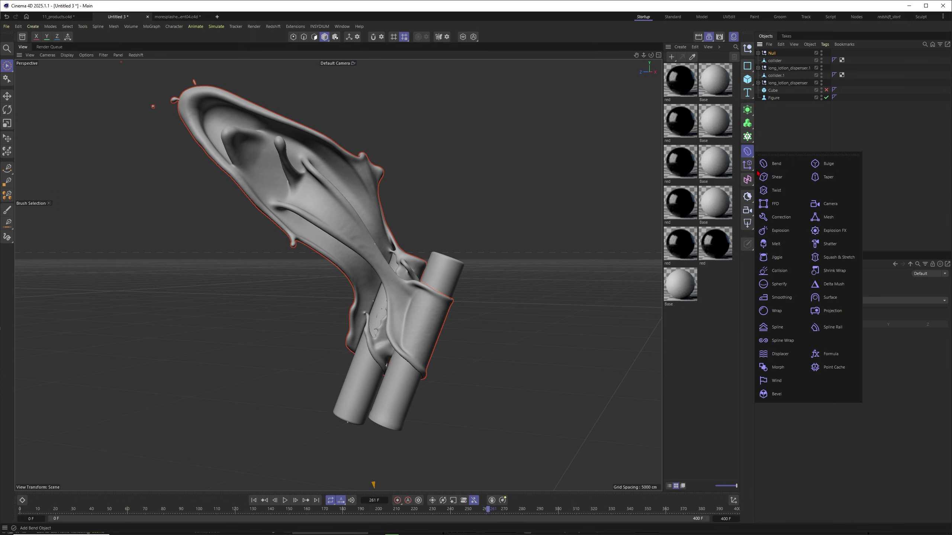
{"action": "left_click", "coordinate": [790, 297]}
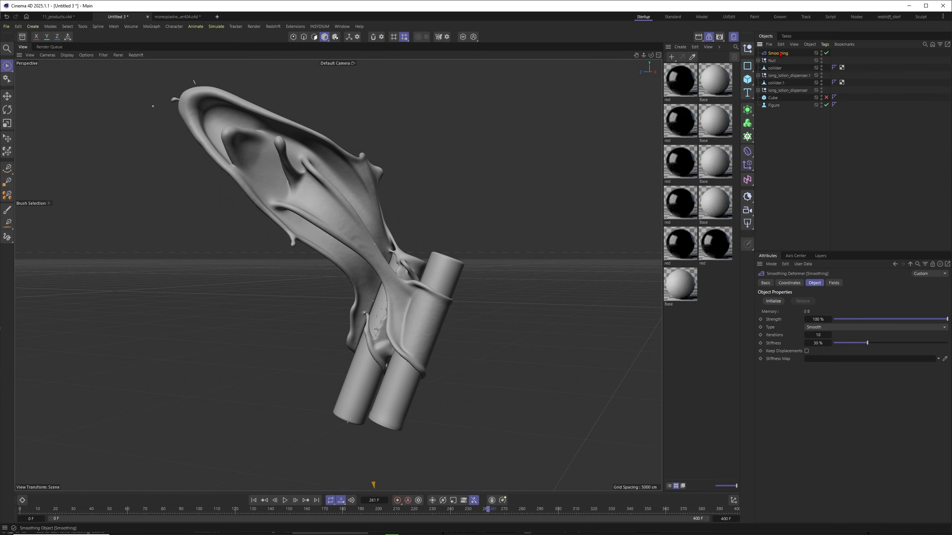
{"action": "left_click_drag", "start_coordinate": [775, 65], "coordinate": [776, 64]}
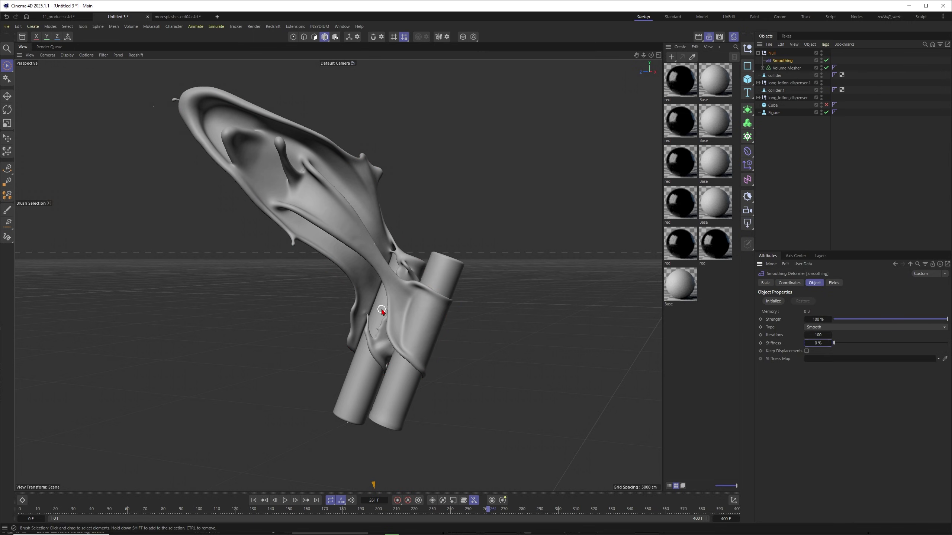
{"action": "left_click_drag", "start_coordinate": [380, 307], "coordinate": [393, 306], "text": "alt"}
{"action": "right_click_drag", "start_coordinate": [324, 211], "coordinate": [376, 227], "text": "alt"}
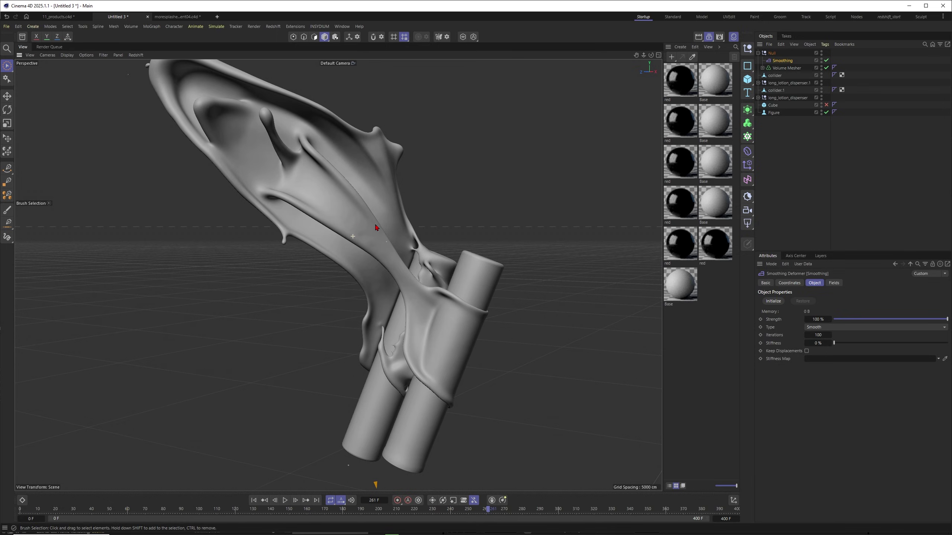